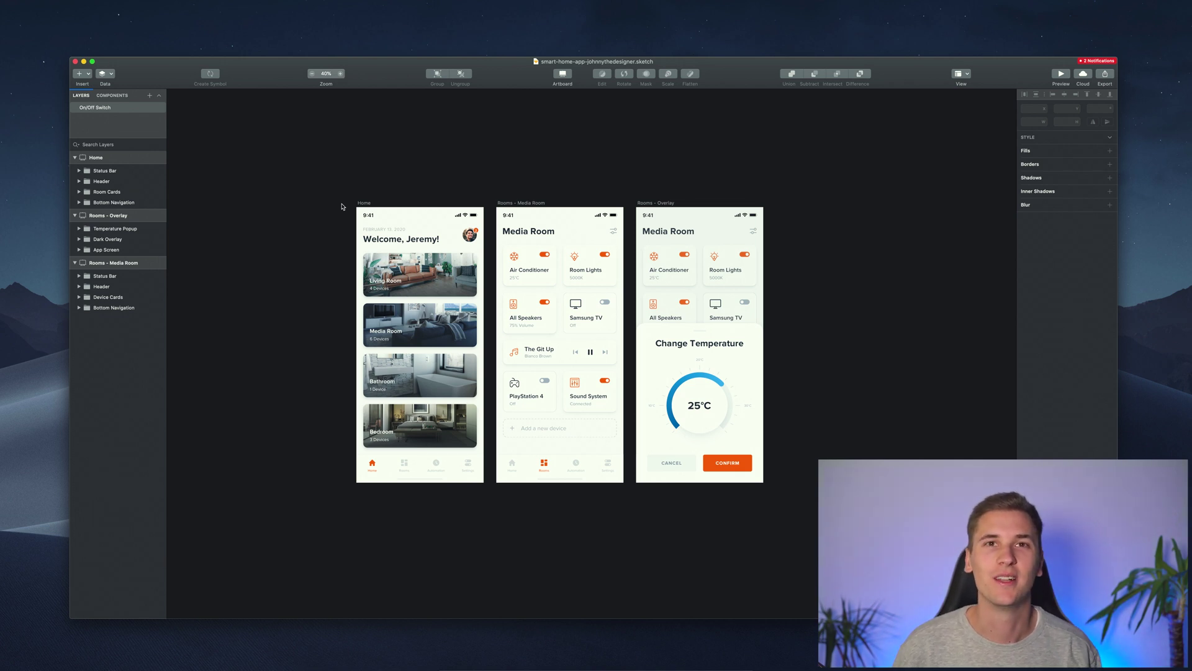
Duplicate the Home artboard so Home Copy stays at the right end of the screen row
scroll(342, 206, "right", 5)
left_click(296, 202)
key("super+d")
scroll(582, 205, "left", 4)
scroll(582, 206, "left", 4)
scroll(582, 206, "down", 2)
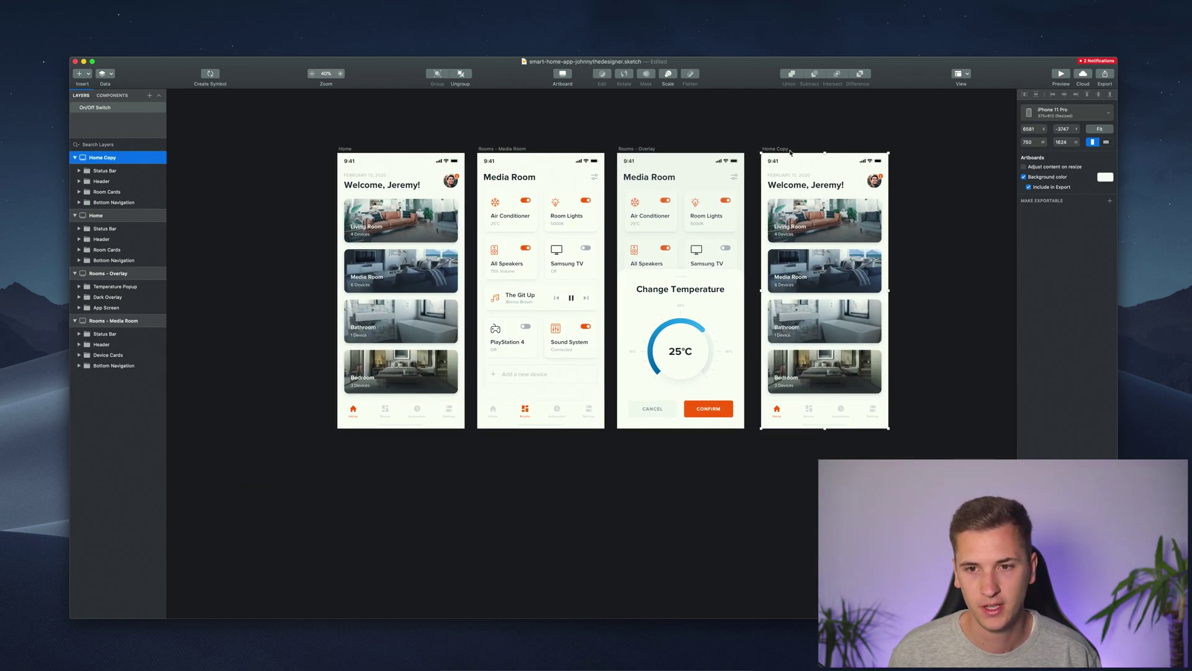
left_click_drag(775, 160, 357, 461)
scroll(294, 405, "down", 2)
scroll(293, 404, "down", 2)
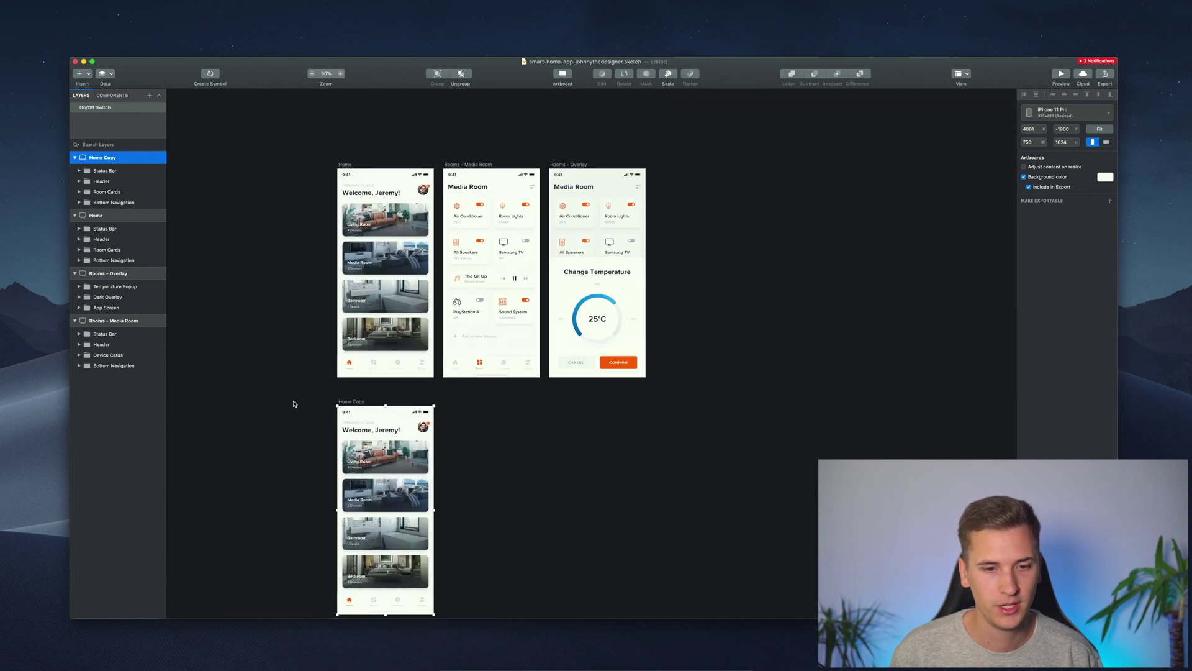
scroll(295, 404, "left", 2)
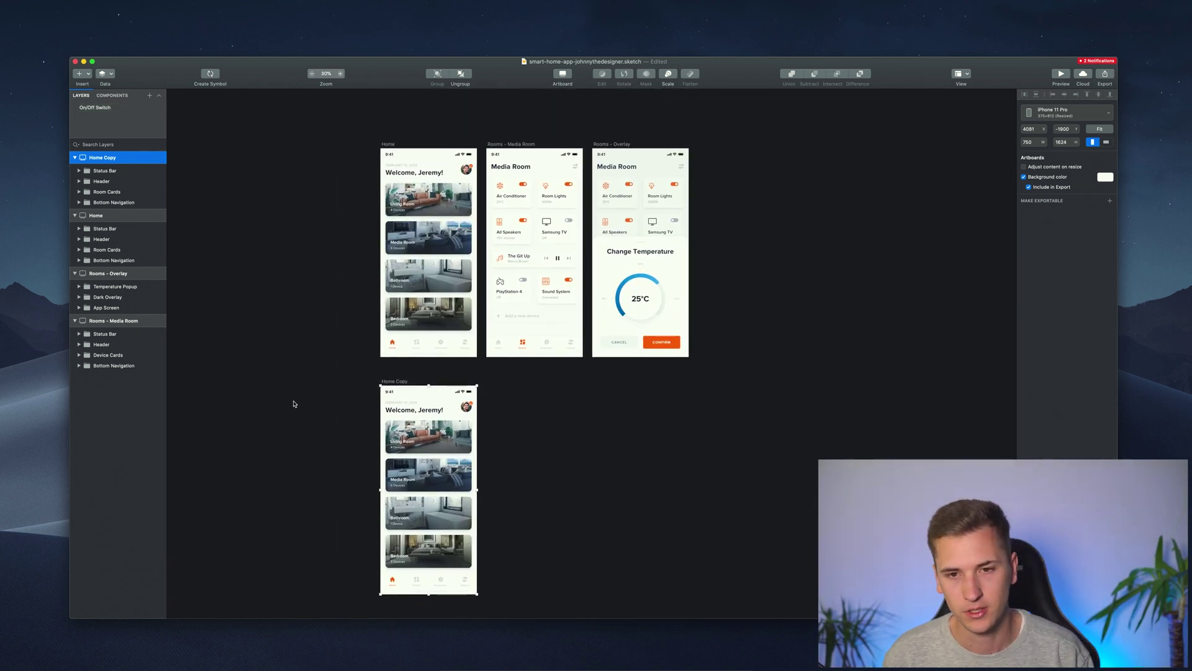
key("cmd+z")
scroll(497, 236, "up", 5)
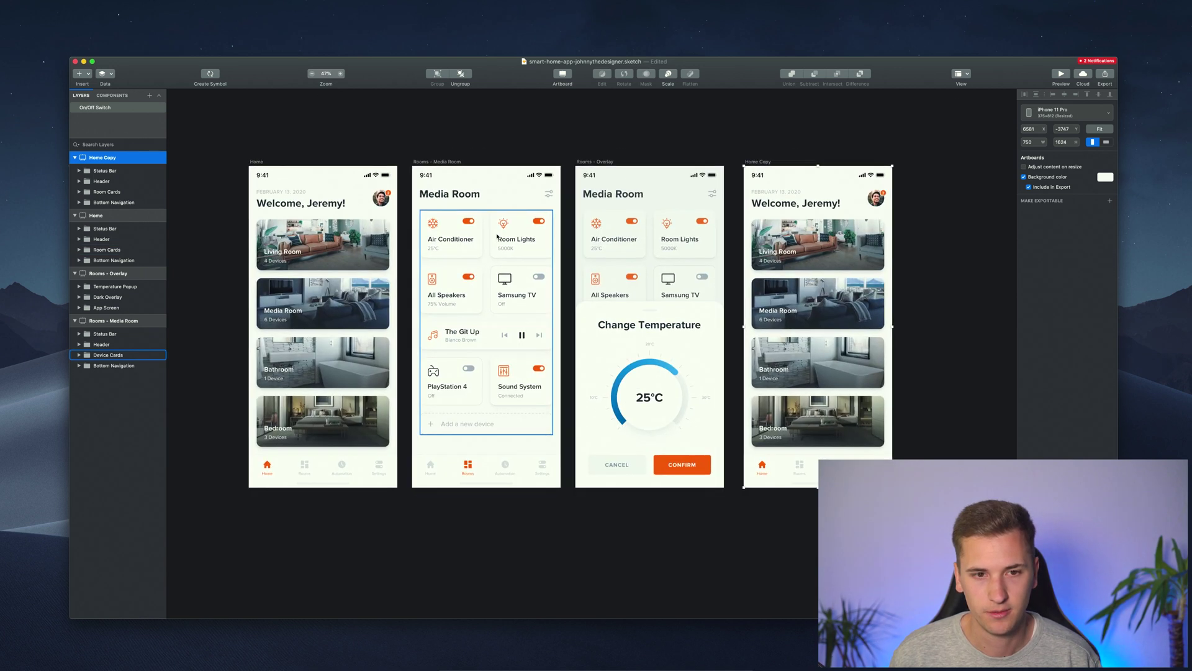
scroll(689, 227, "right", 2)
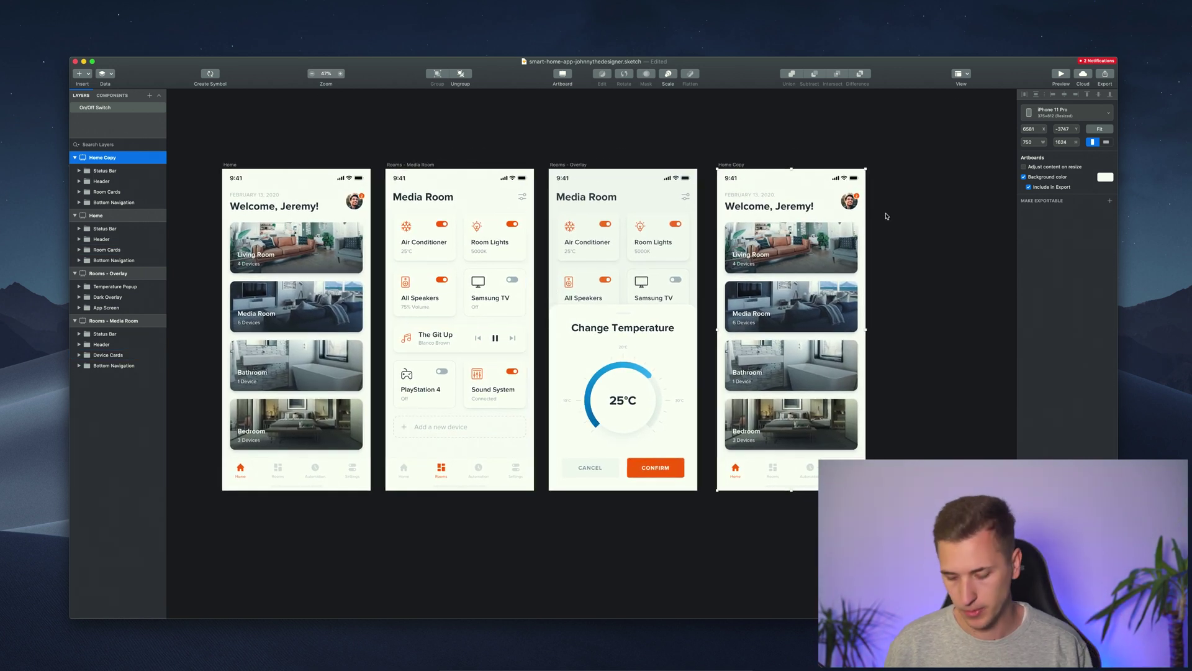
Set Home Copy's artboard background colour to near-black 1D1D1D
left_click(1106, 178)
left_click_drag(1031, 243, 1006, 256)
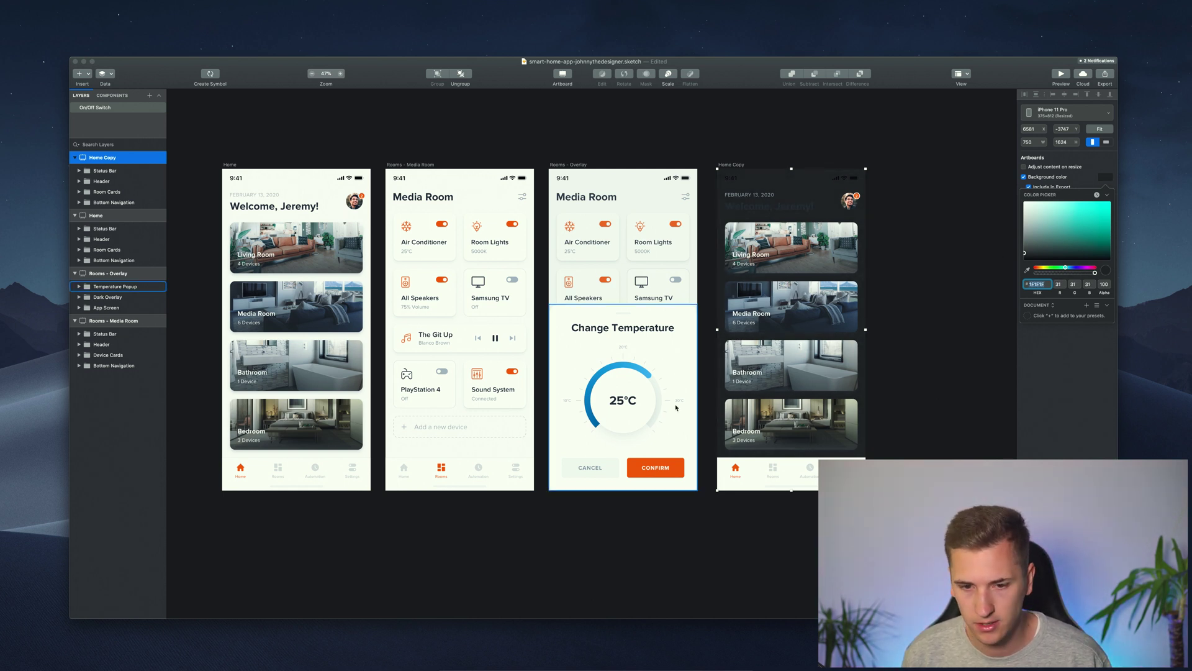
scroll(405, 390, "up", 5)
scroll(406, 390, "left", 4)
scroll(491, 298, "down", 5)
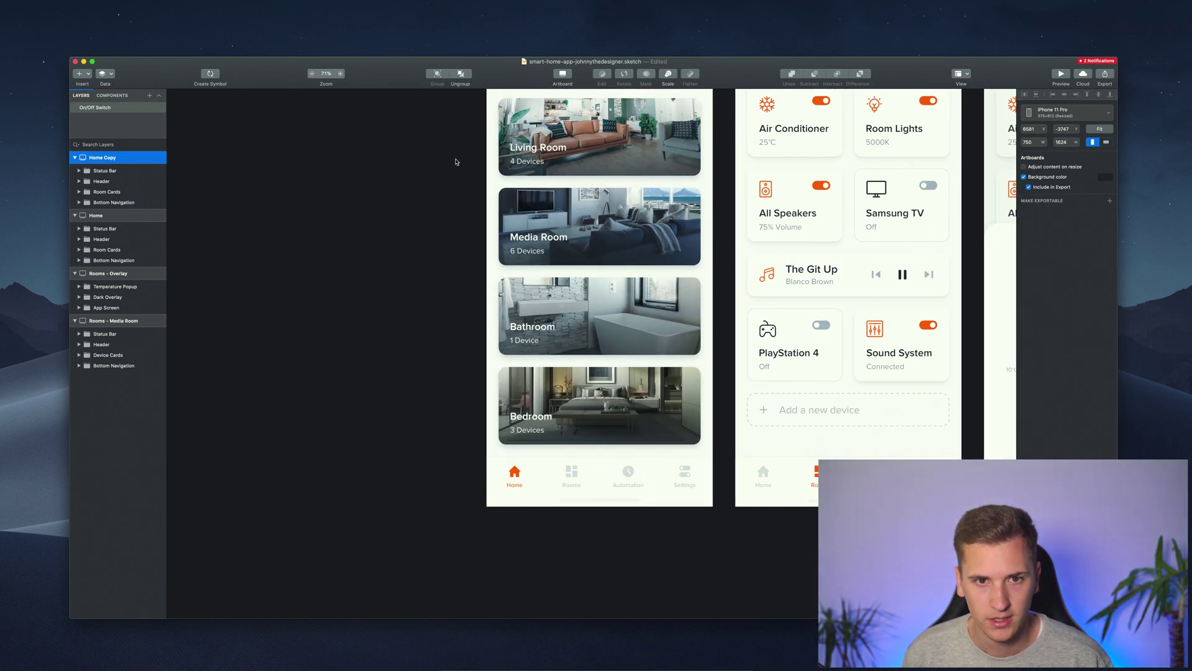
scroll(490, 91, "up", 5)
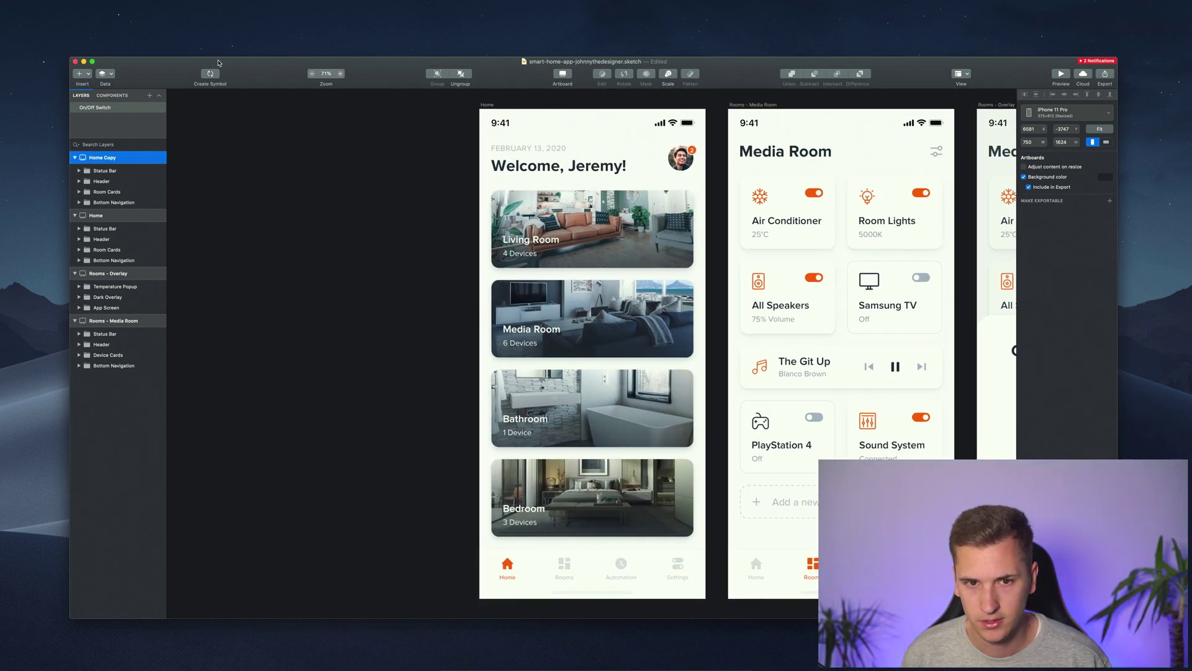
scroll(343, 209, "right", 10)
scroll(343, 208, "down", 3)
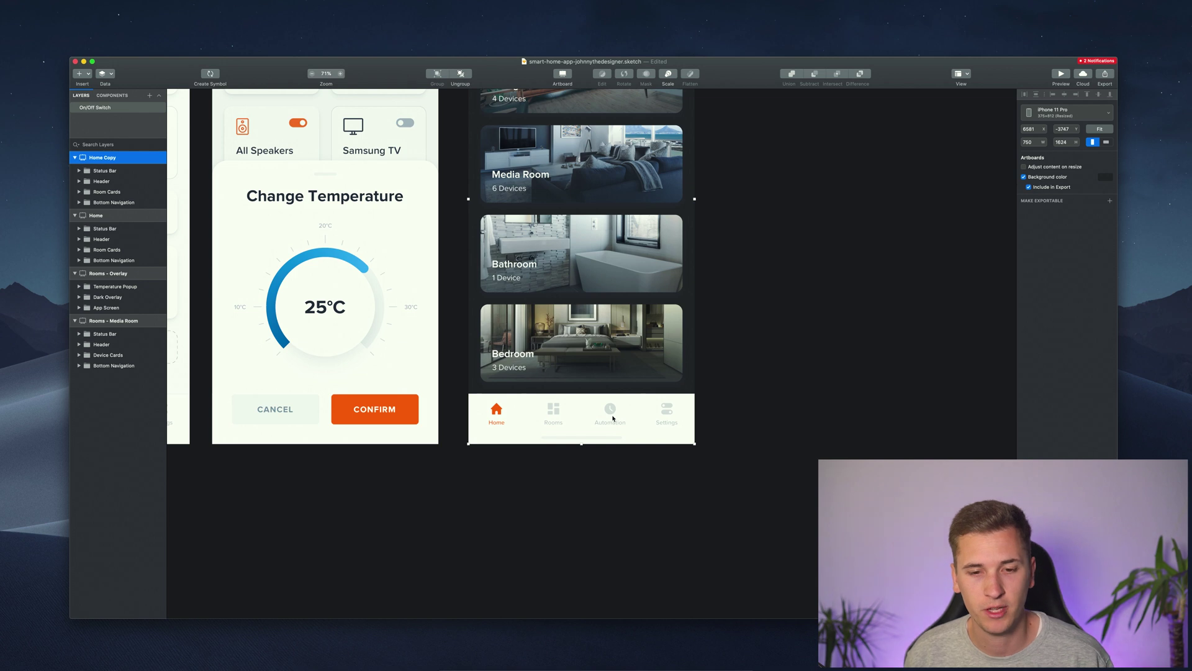
scroll(582, 433, "right", 10)
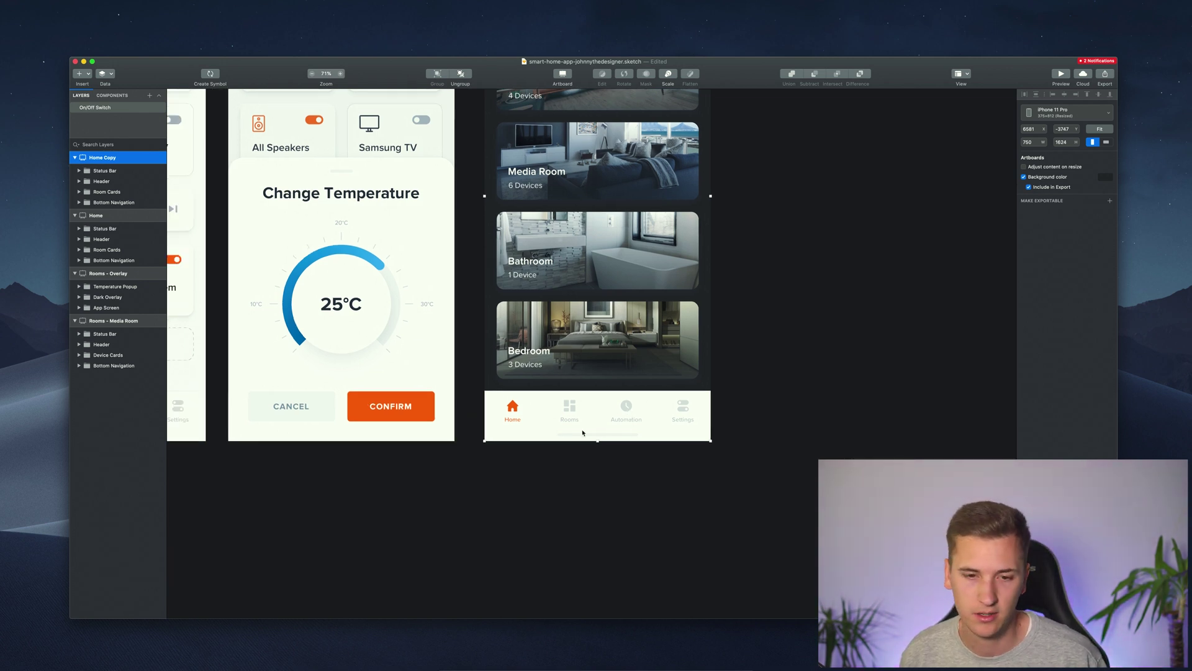
scroll(583, 433, "left", 3)
scroll(583, 433, "up", 2)
scroll(583, 433, "up", 3)
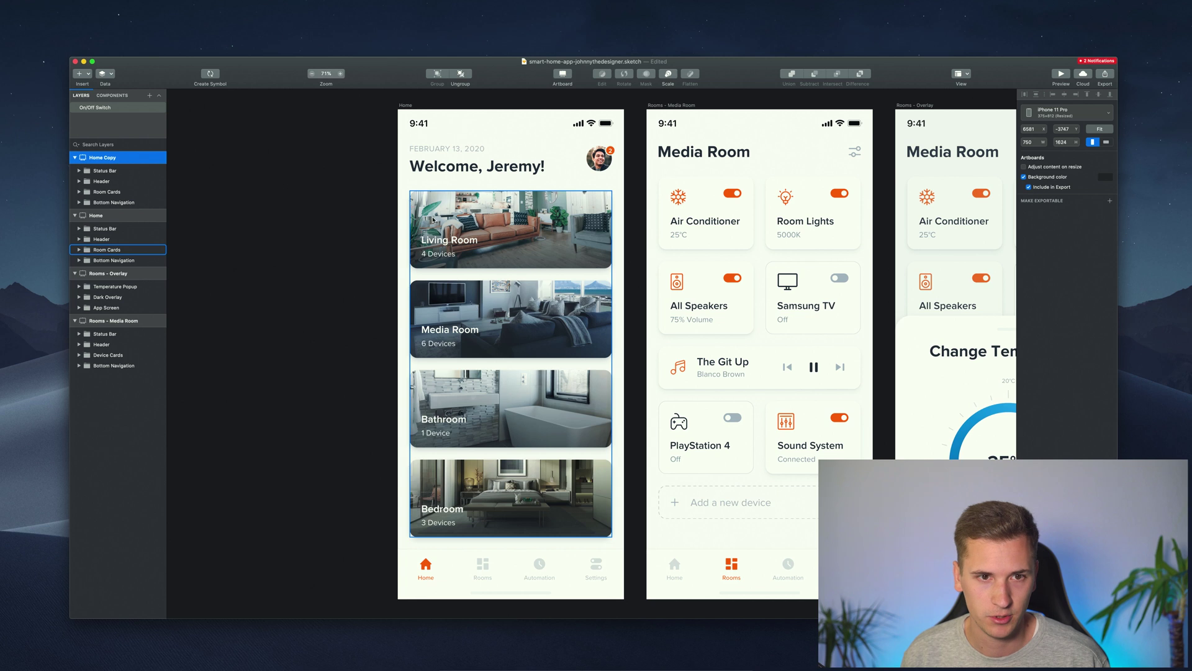
Check the original Home screen's light background colour for comparison
left_click(405, 105)
left_click(1106, 177)
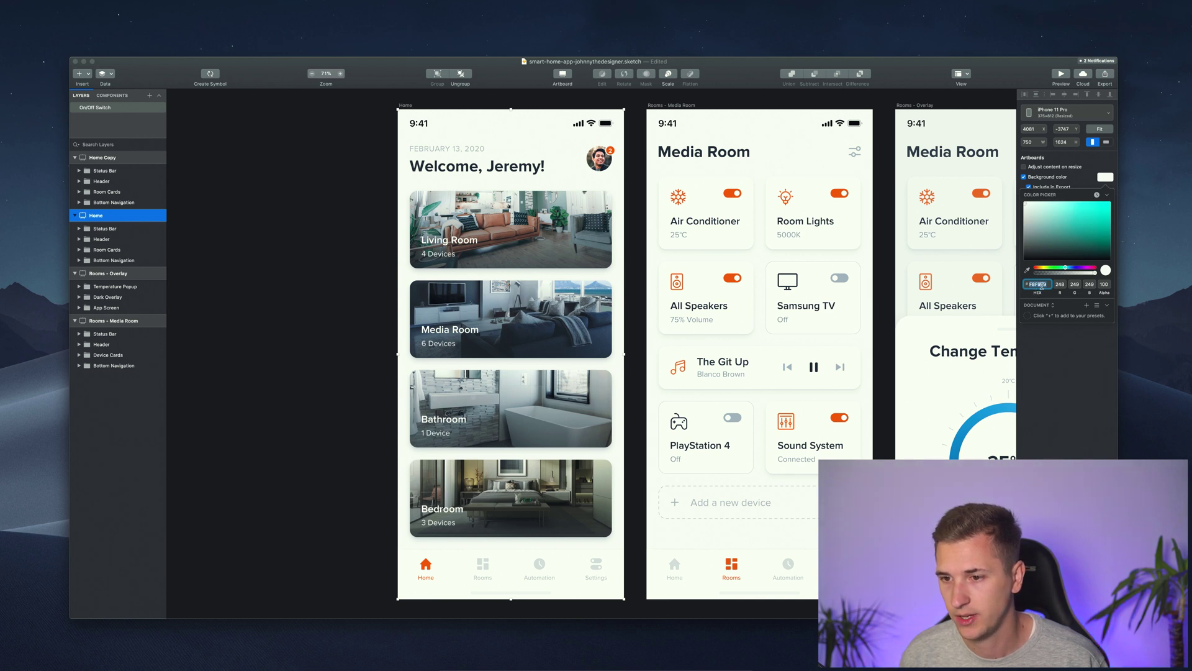
scroll(477, 547, "down", 2)
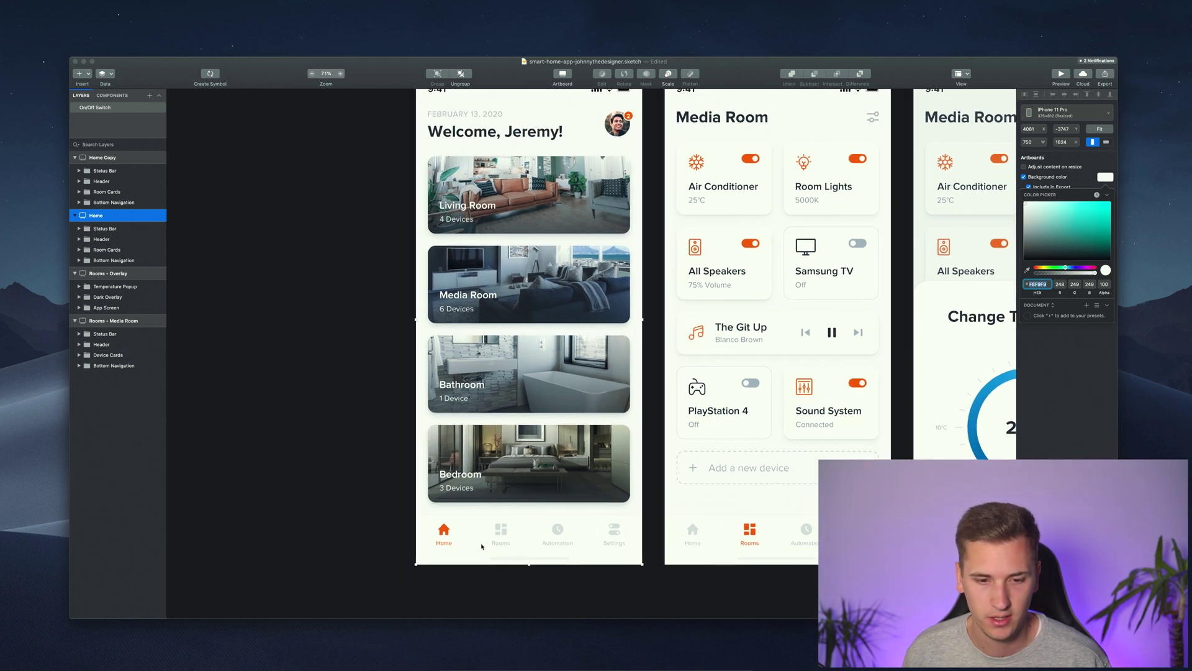
Fill Home Copy's bottom tab bar background rectangle with dark grey
left_click(476, 547, "super")
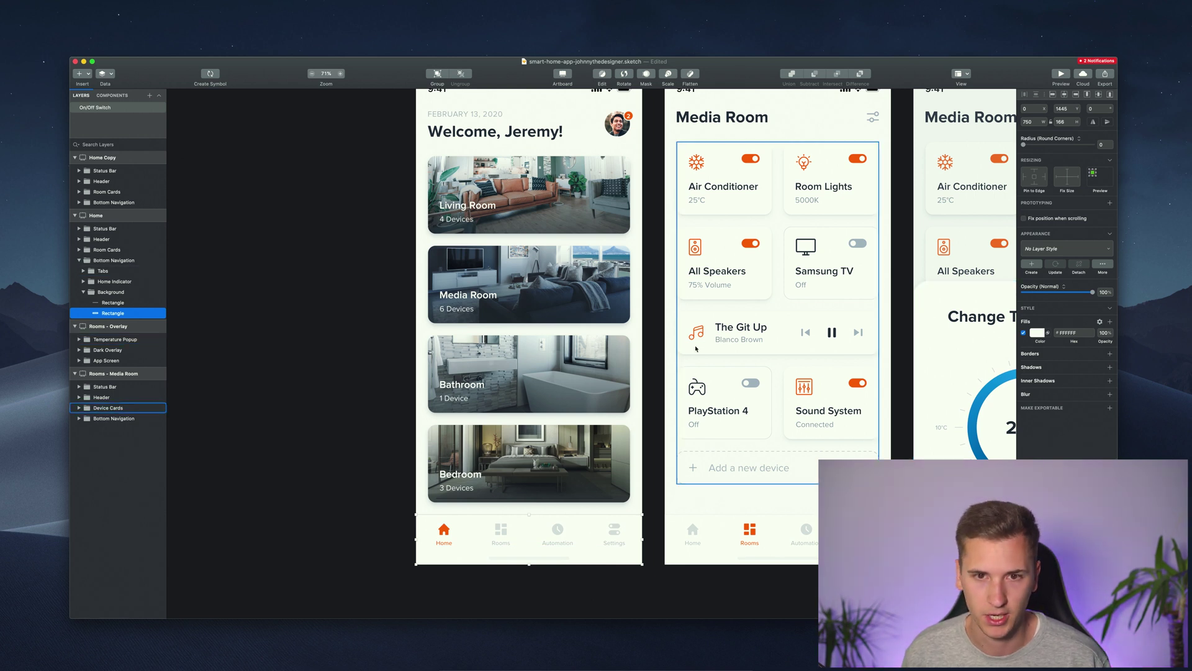
scroll(607, 310, "right", 2)
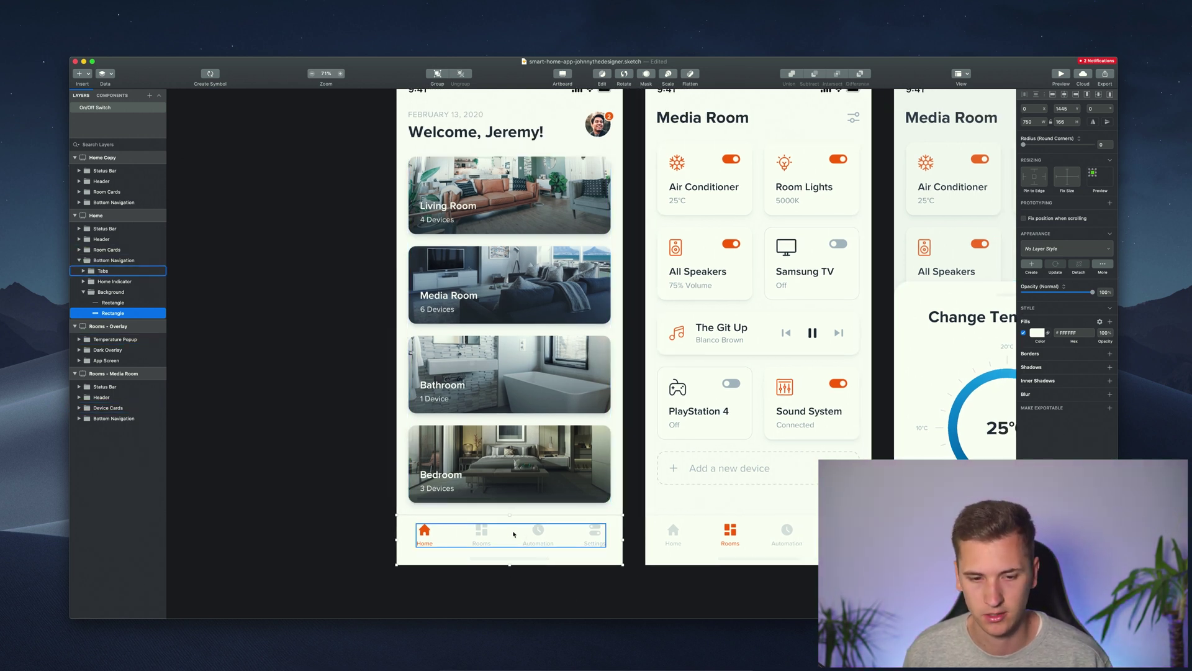
scroll(545, 521, "down", 3)
scroll(734, 552, "right", 5)
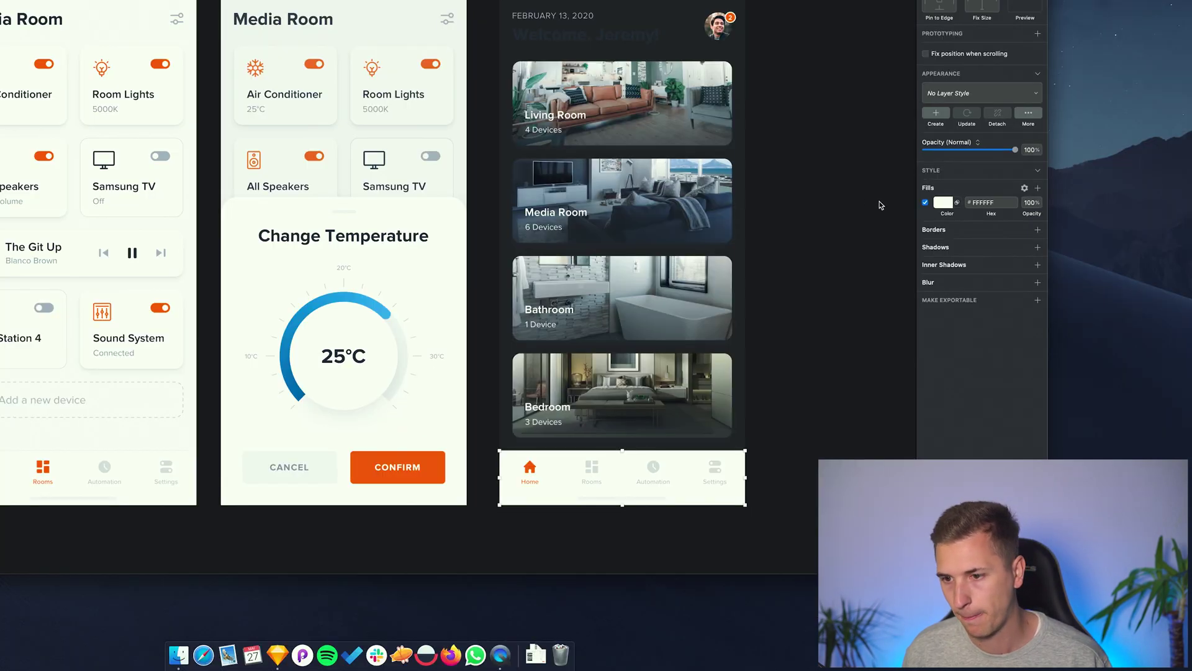
left_click(948, 204)
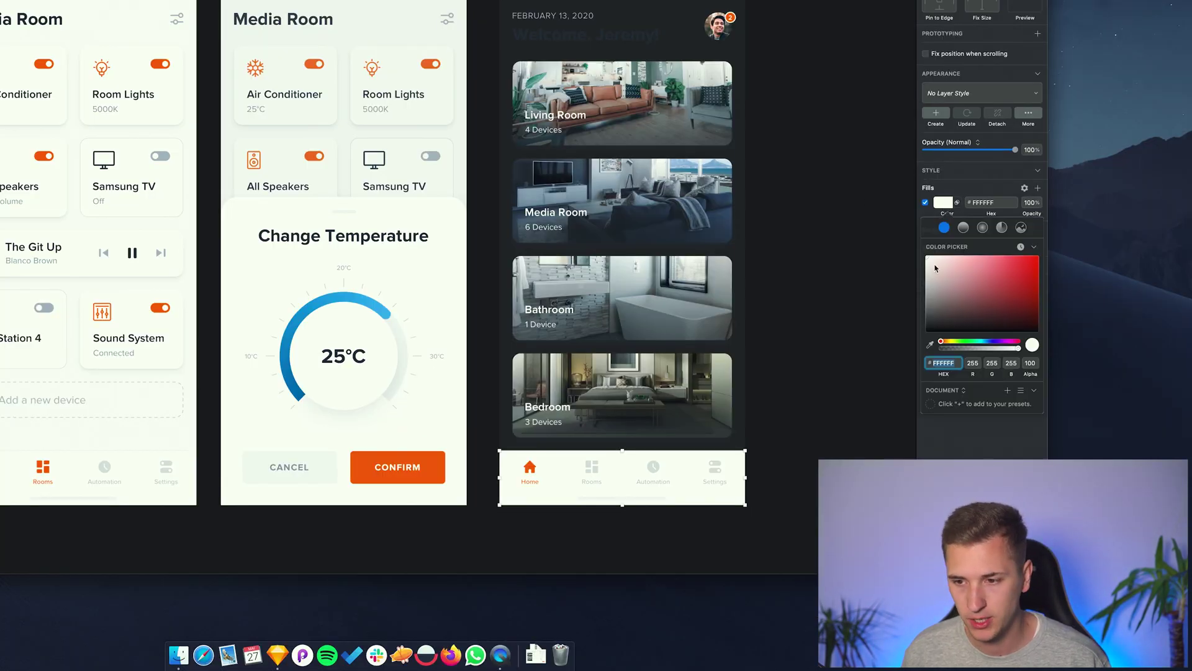
left_click_drag(935, 268, 908, 324)
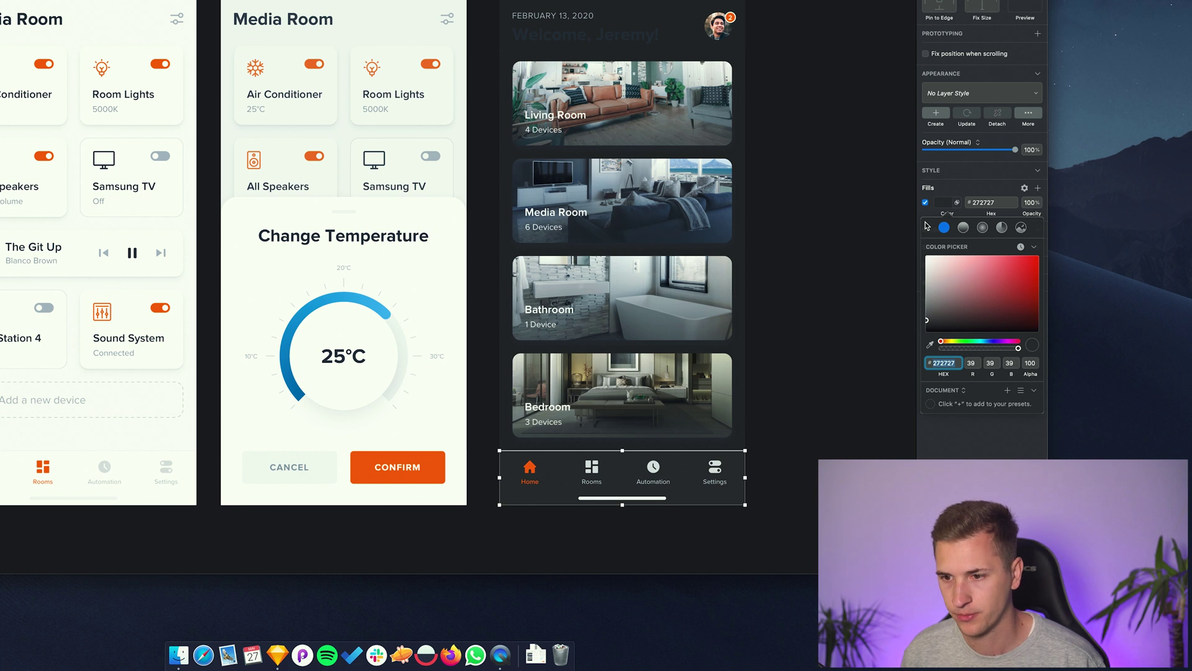
key("Escape")
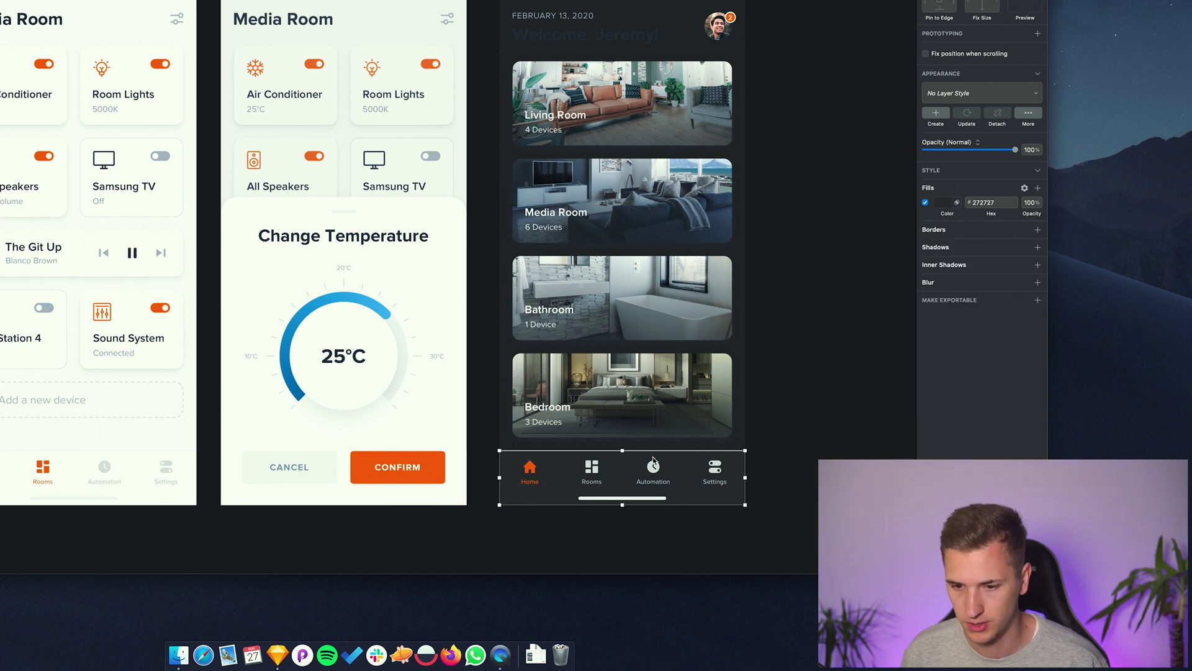
key("Escape")
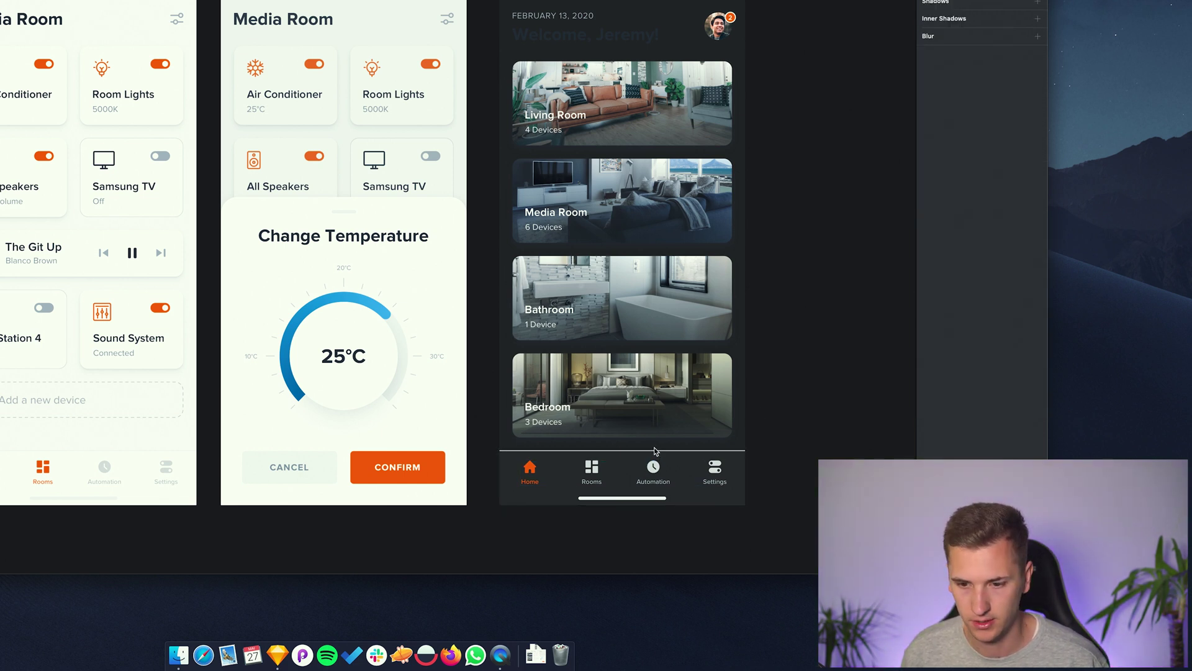
Darken the thin divider line above the tab bar to a matching grey
left_click(654, 452)
left_click(654, 450)
left_click(941, 206)
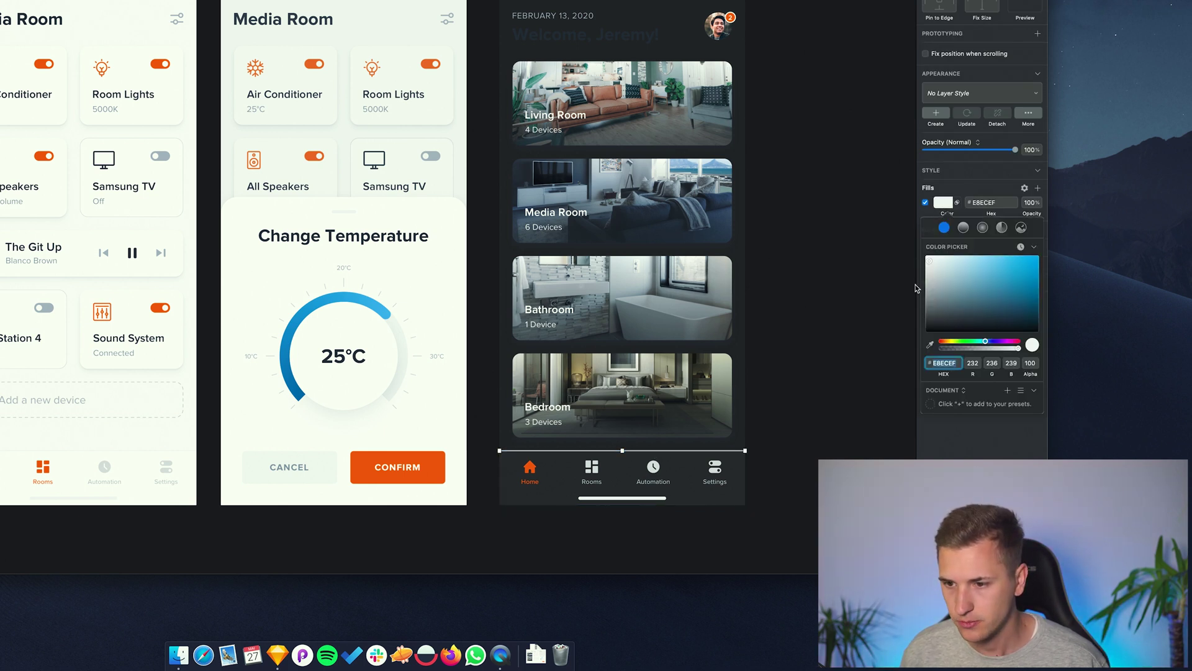
left_click(937, 278)
left_click_drag(935, 280, 937, 316)
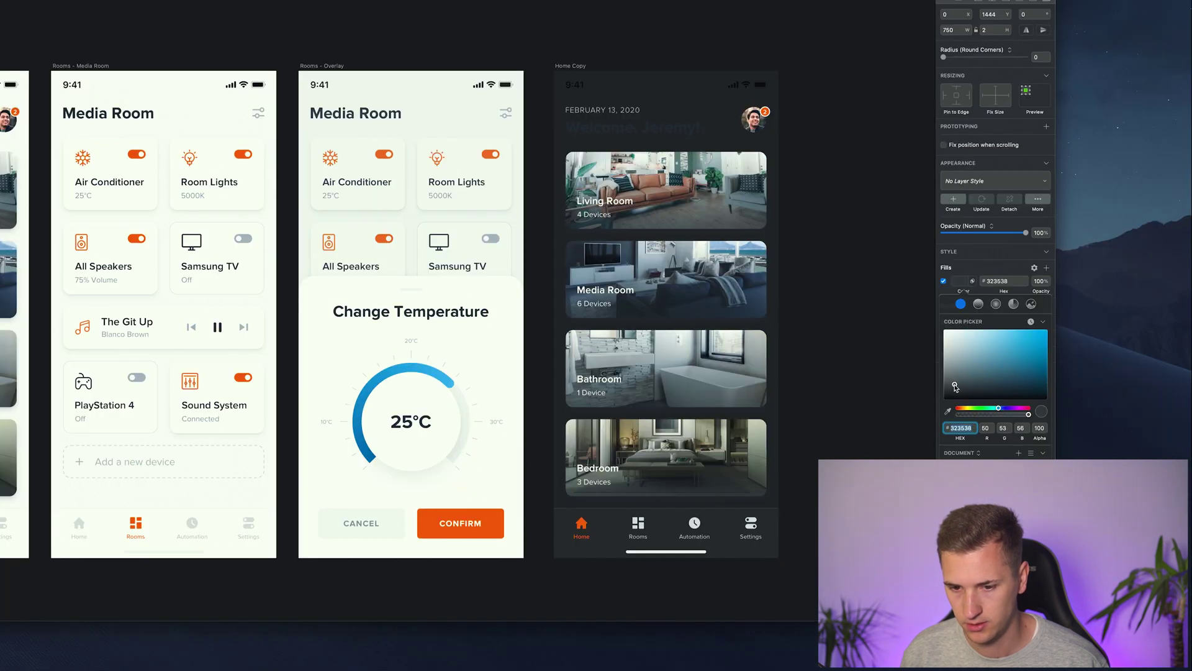
left_click_drag(955, 385, 955, 381)
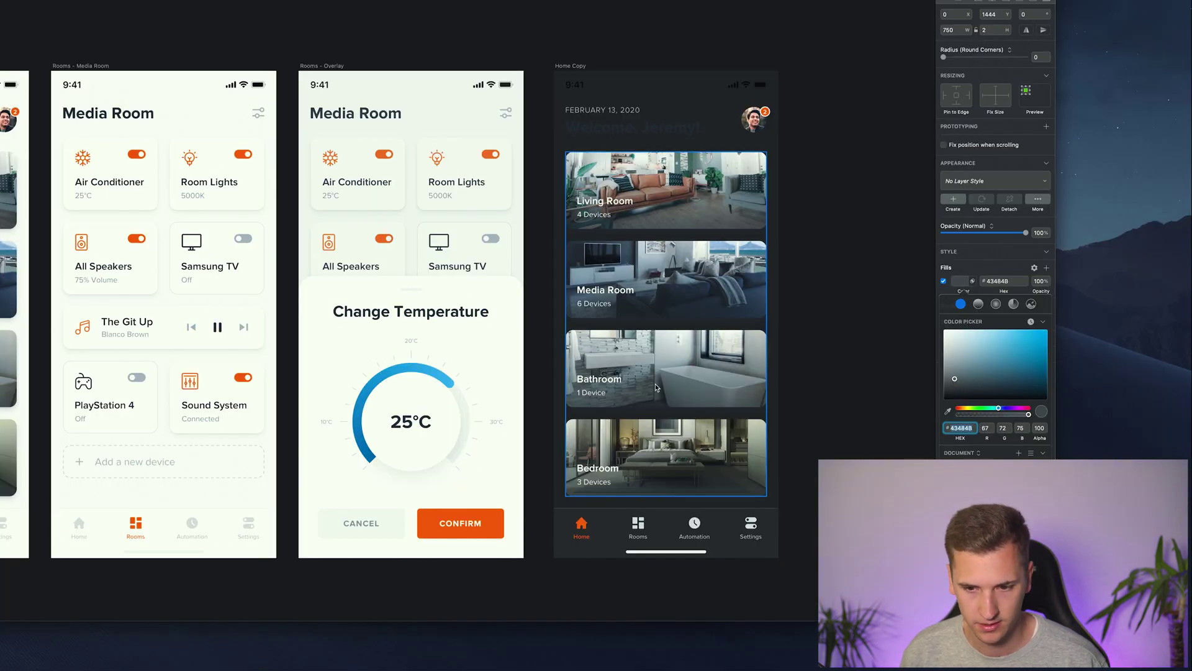
scroll(784, 266, "left", 3)
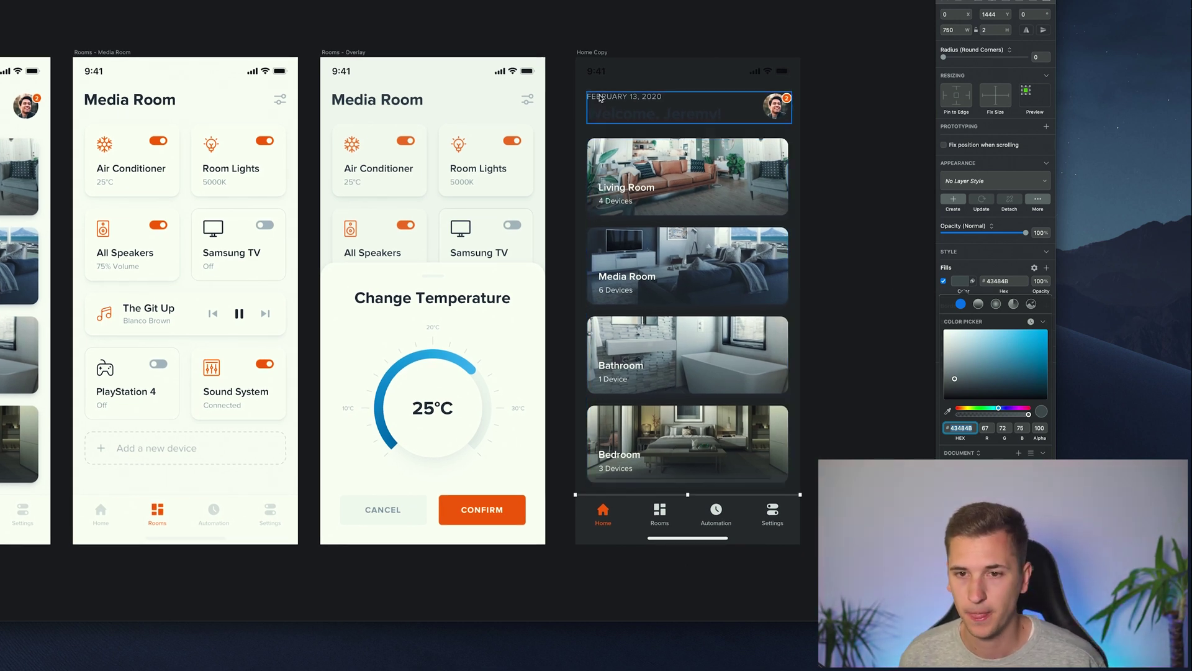
left_click(603, 73)
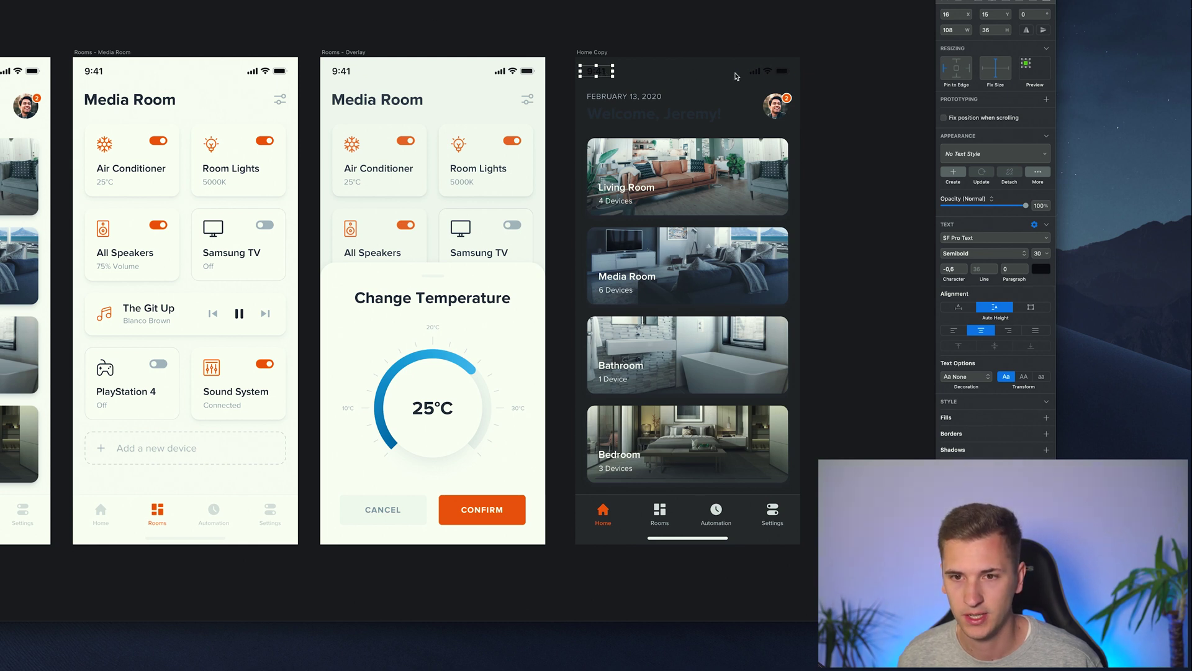
scroll(733, 77, "right", 3)
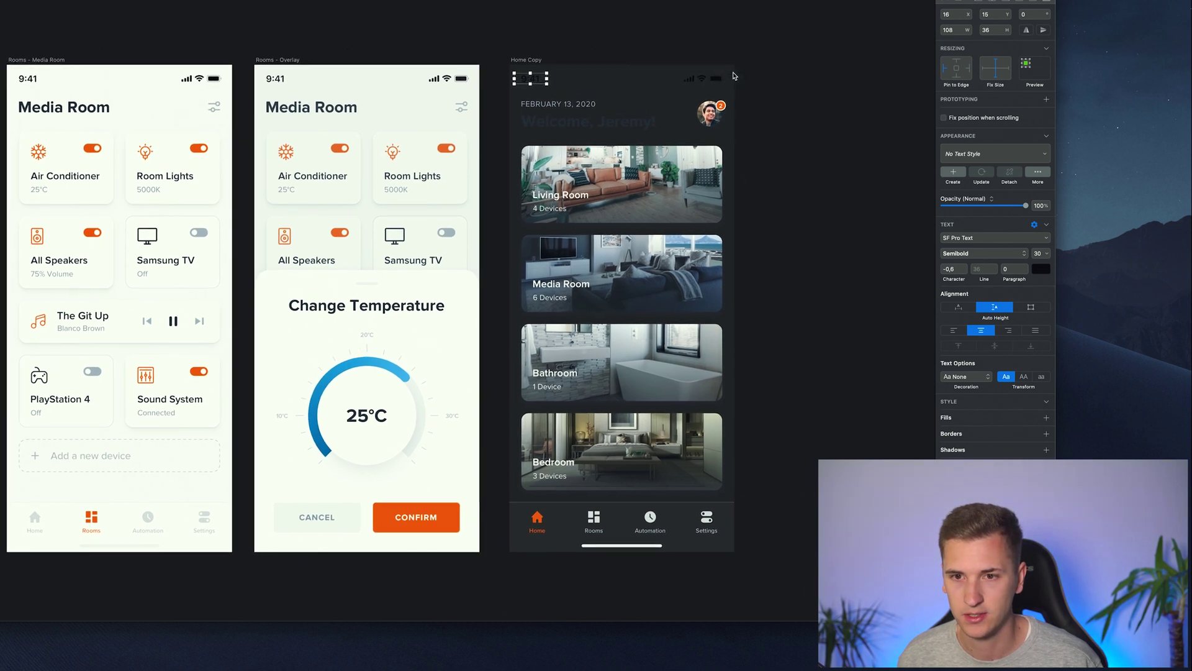
Make the 9:41 status-bar time text white
left_click(1042, 268)
left_click(966, 331)
left_click_drag(957, 327, 945, 299)
left_click(597, 113)
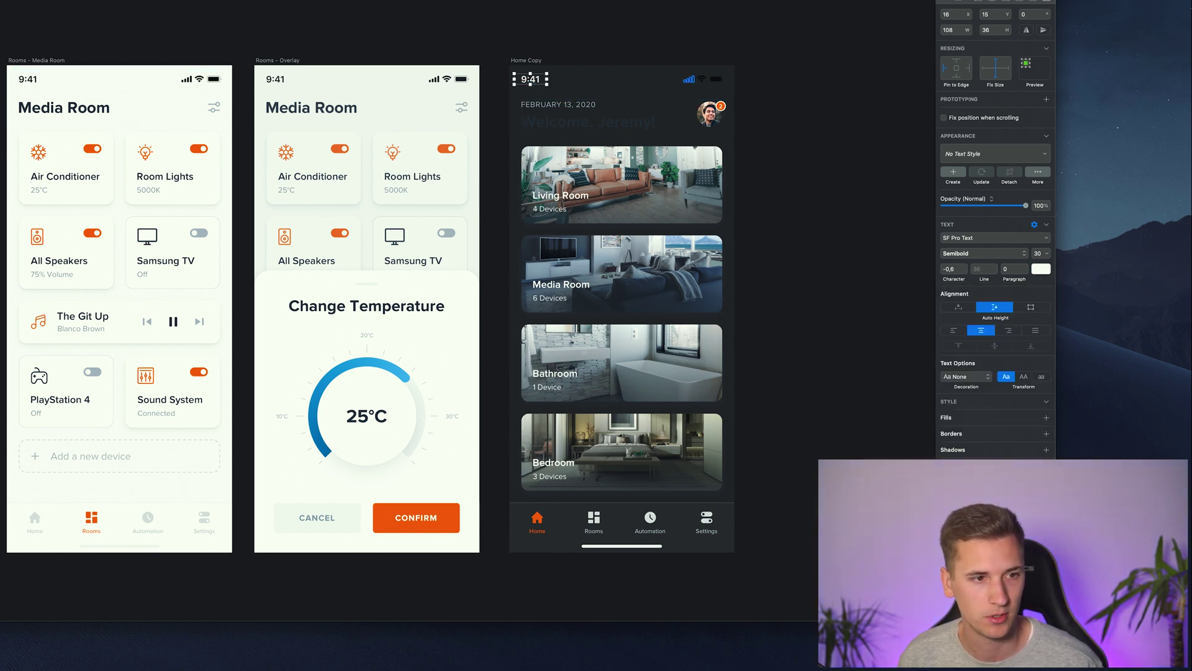
Set the signal, Wi-Fi and battery icon group's fill and border colours to white
left_click(689, 79)
left_click(717, 79, "shift")
left_click(961, 298)
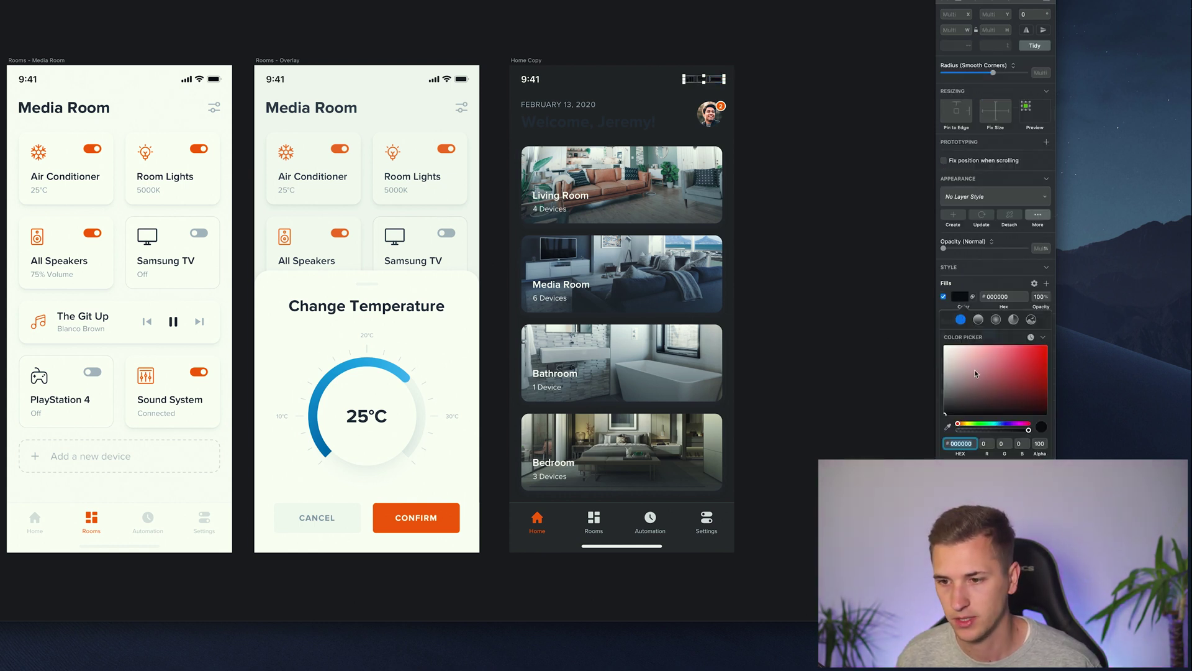
left_click_drag(977, 392, 875, 311)
left_click(835, 284)
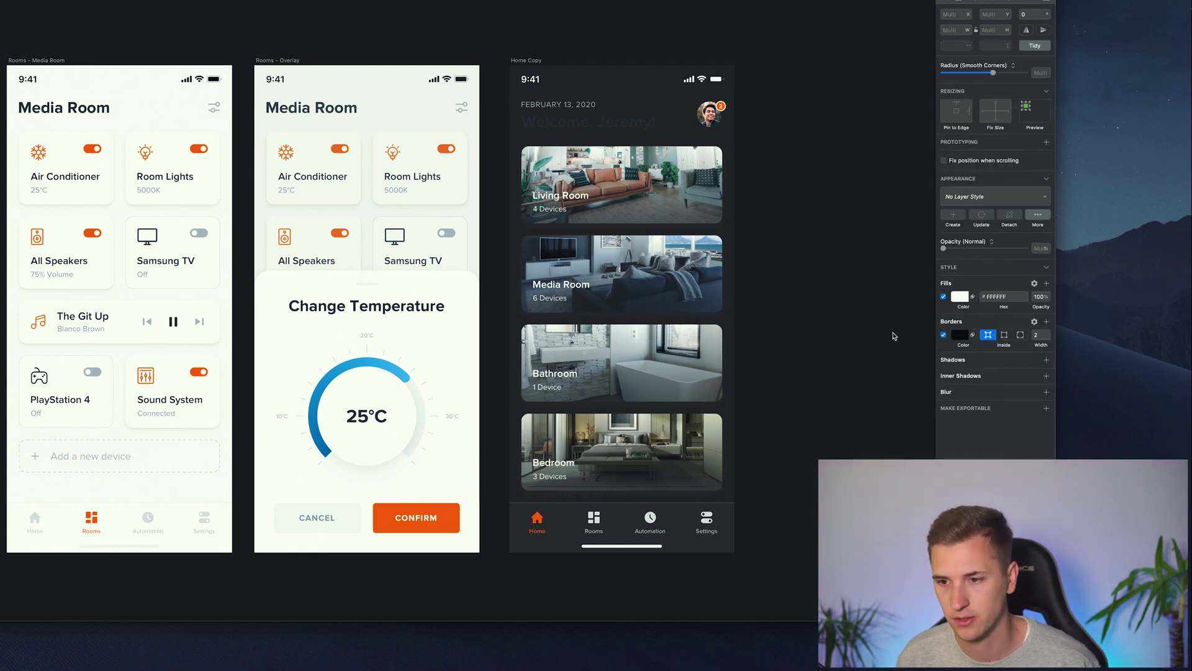
left_click(961, 338)
left_click_drag(979, 412, 811, 287)
left_click(835, 268)
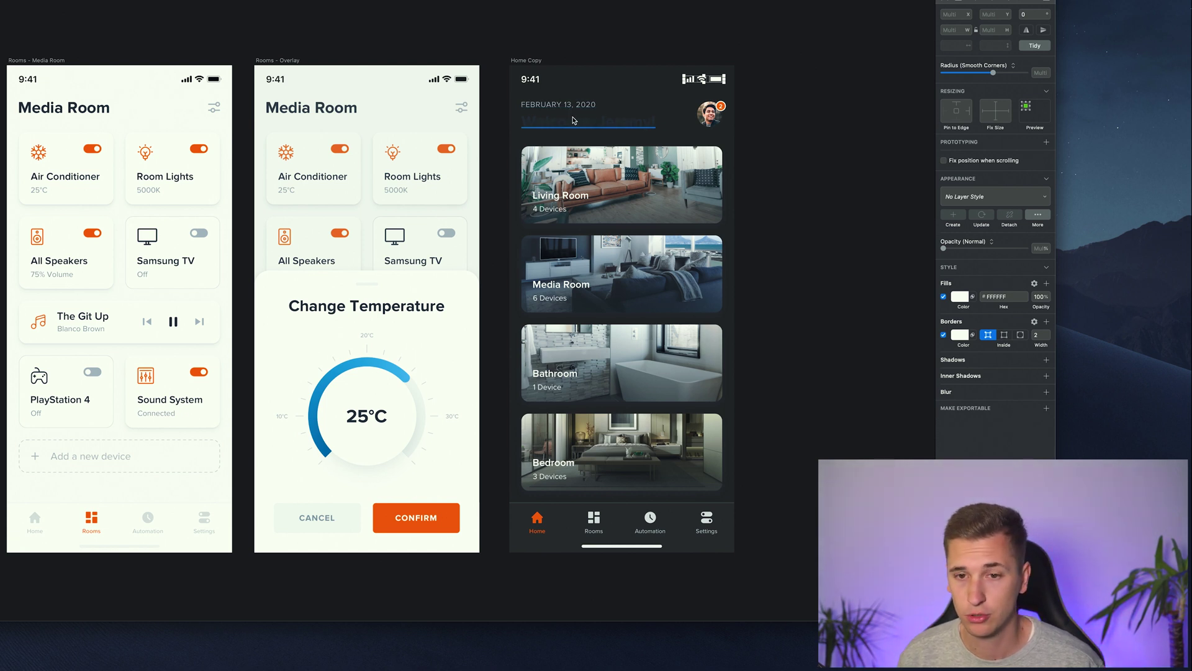
Turn the welcome heading's text white (FFFFFF), keeping the name after undoing a deletion
left_click(594, 124)
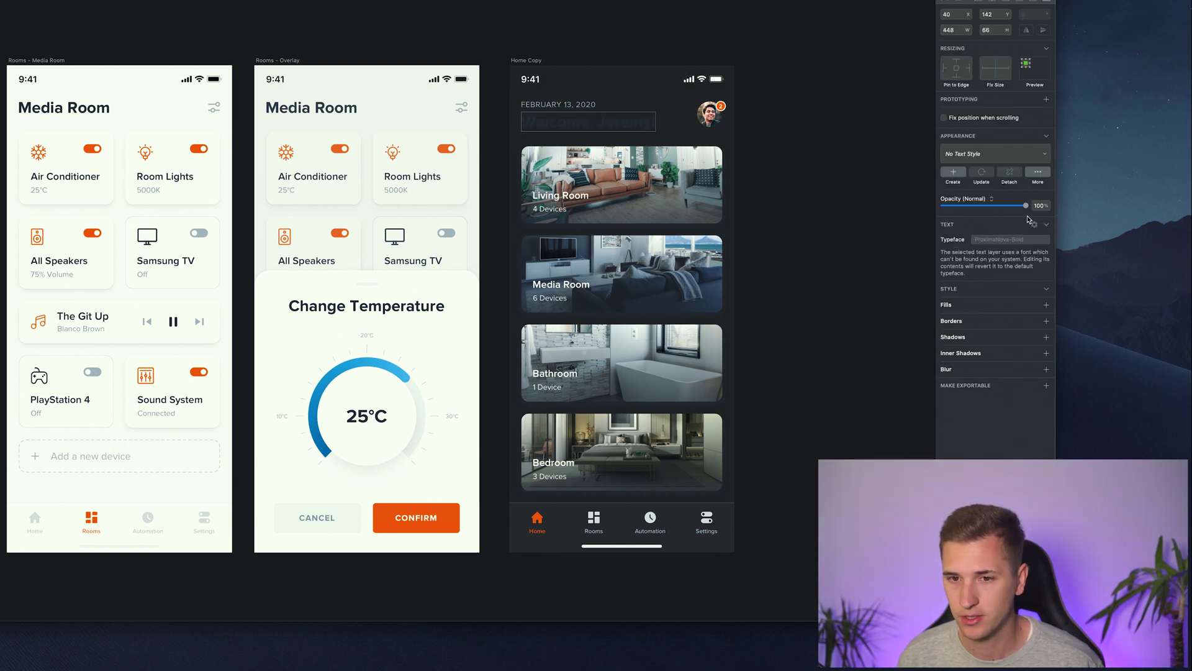
double_click(596, 124)
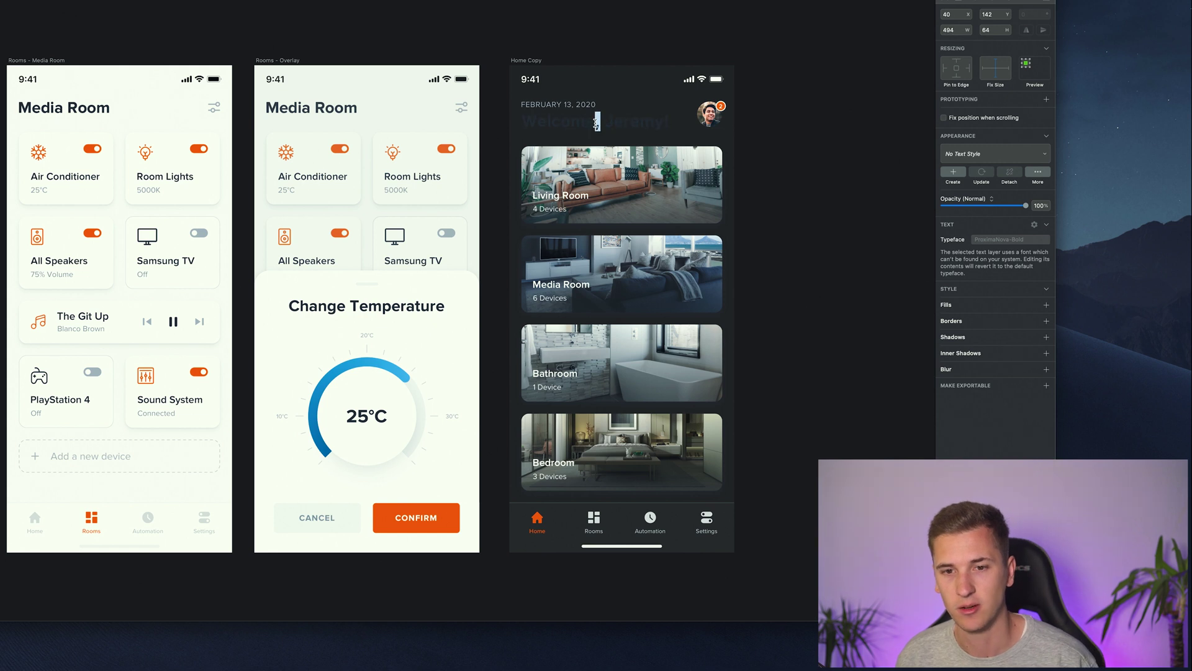
key("Escape")
double_click(614, 118)
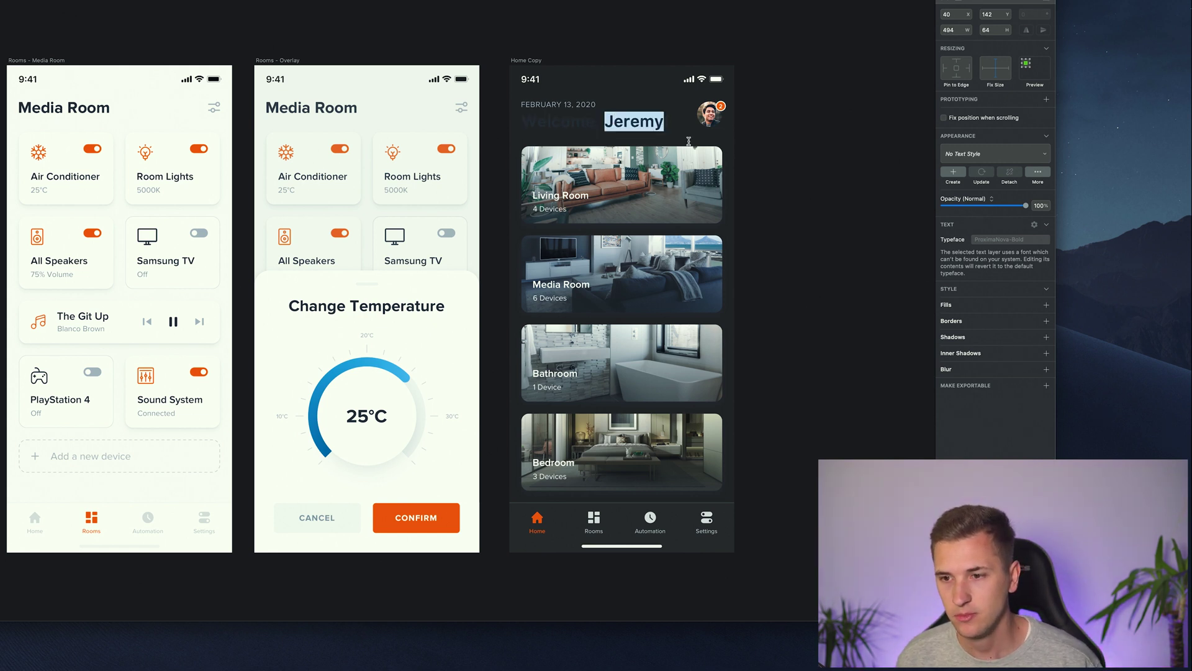
key("BackSpace")
key("Escape")
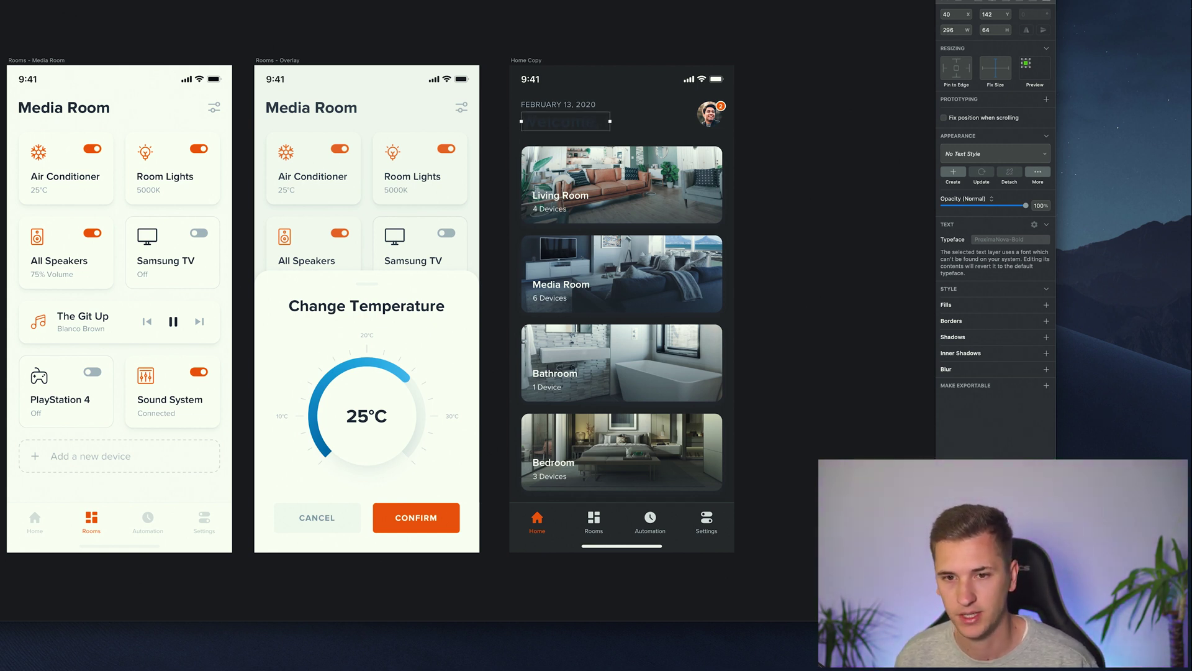
key("super+z")
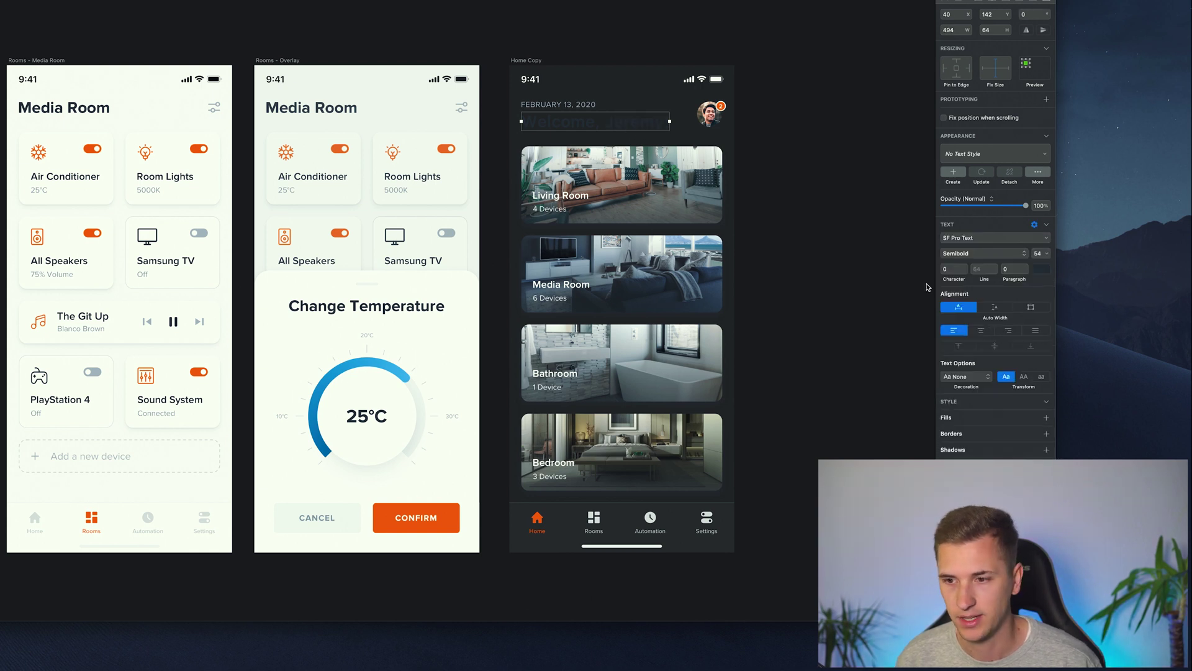
left_click(1041, 271)
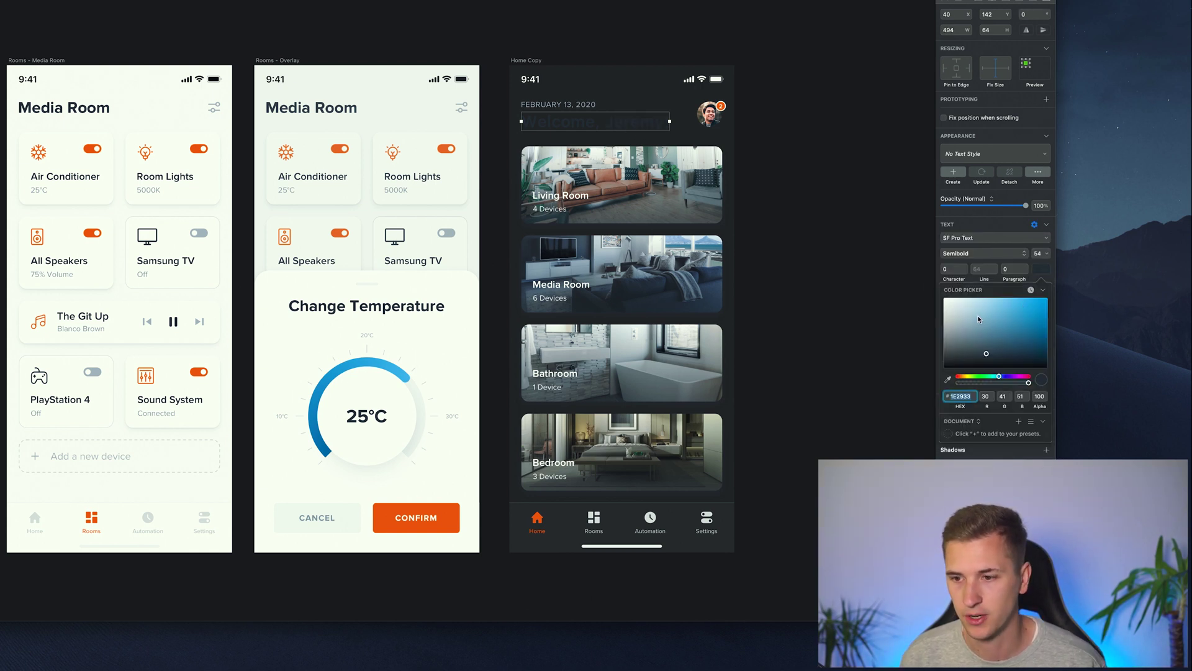
left_click_drag(979, 319, 945, 299)
scroll(678, 163, "left", 3)
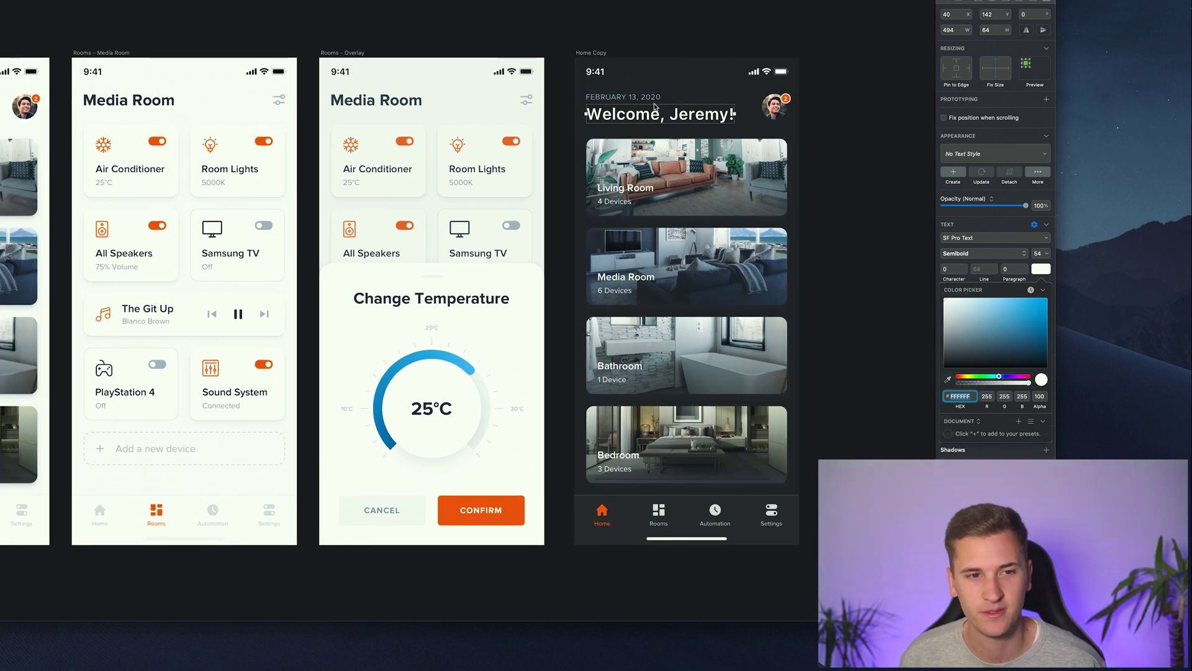
scroll(655, 107, "left", 3)
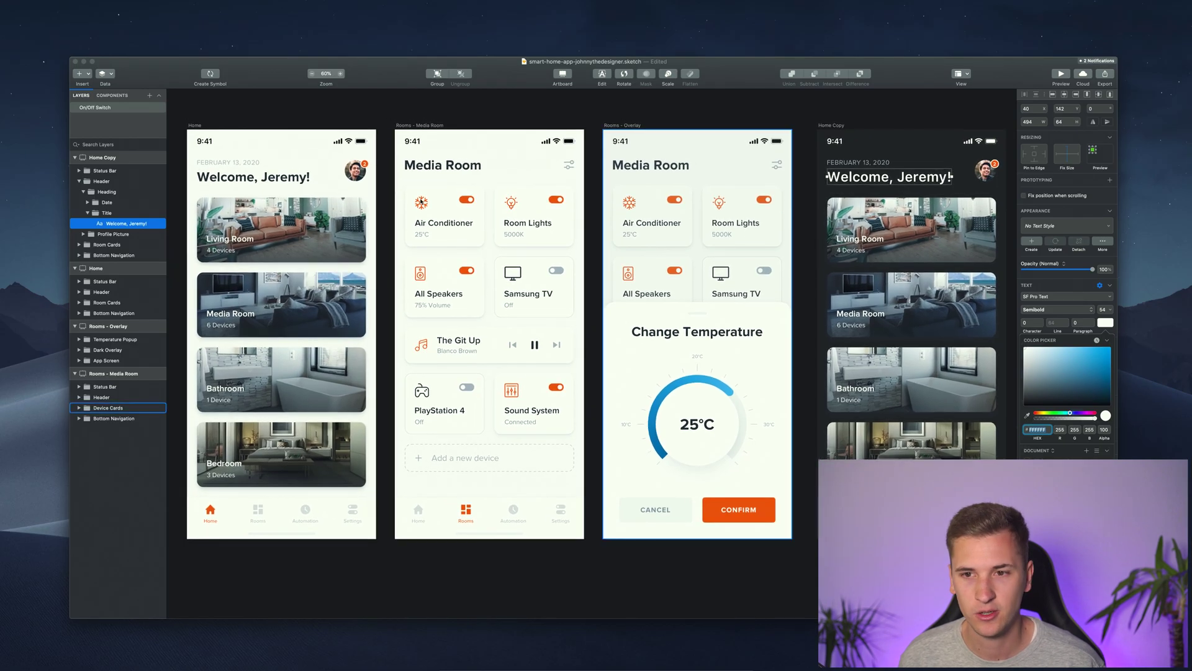
key("Escape")
scroll(729, 123, "up", 2)
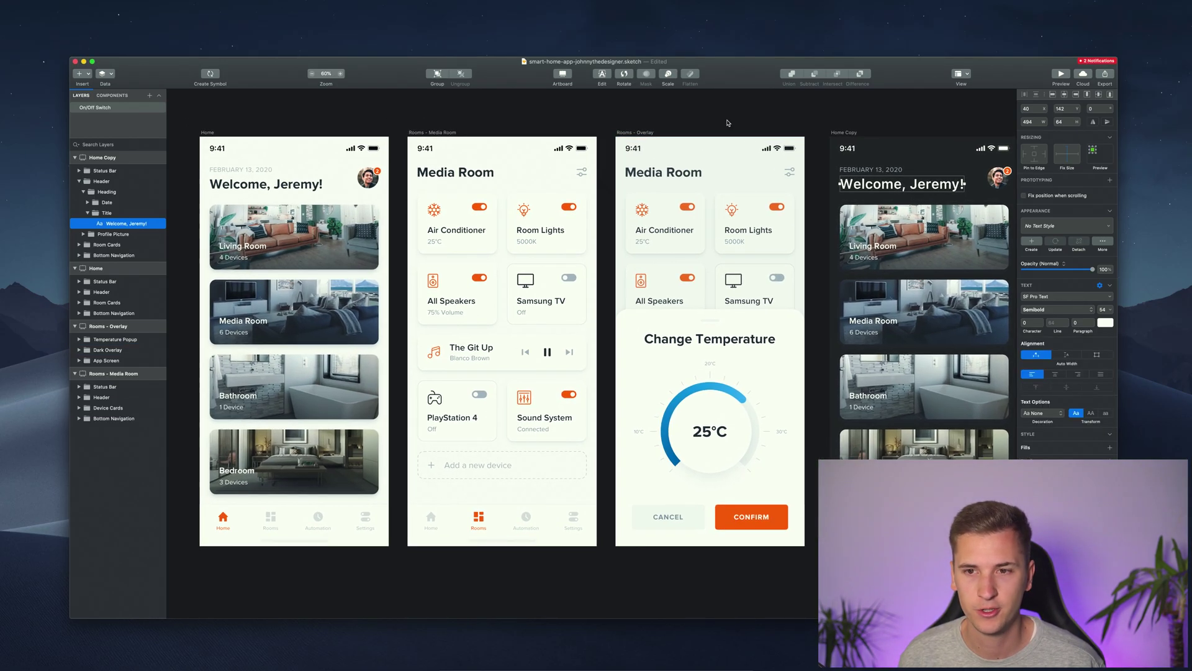
left_click(729, 123)
scroll(726, 120, "right", 2)
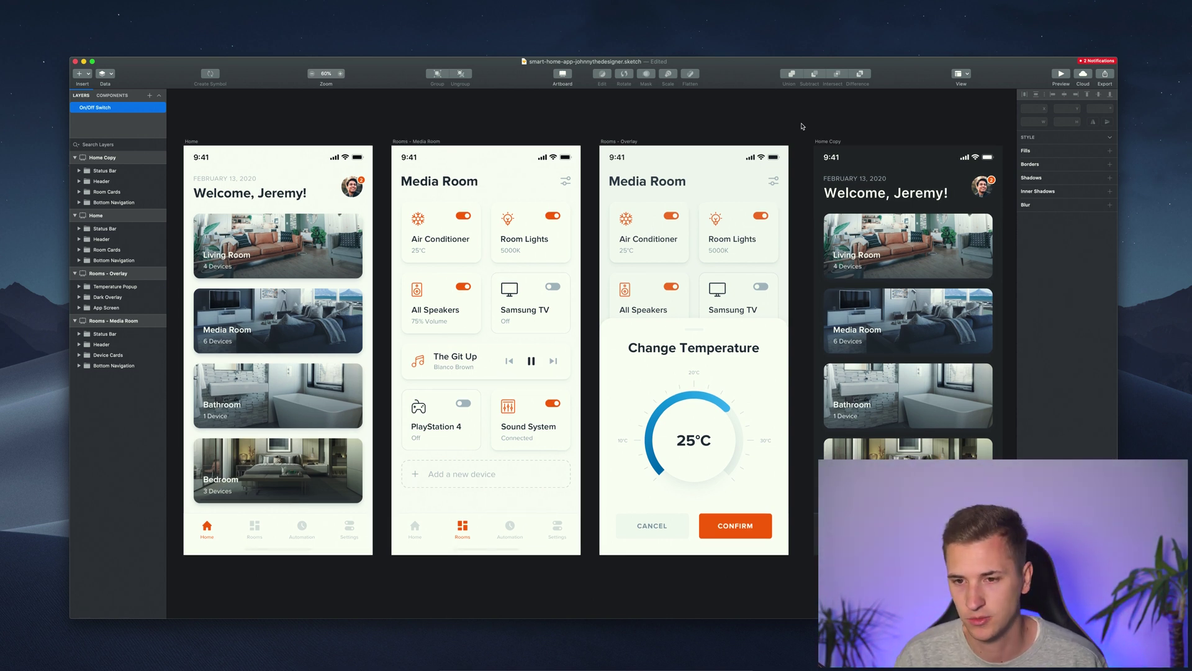
Darken the Living Room card's shadow colour, then disable both shadows on it and Media Room
left_click(941, 279, "super")
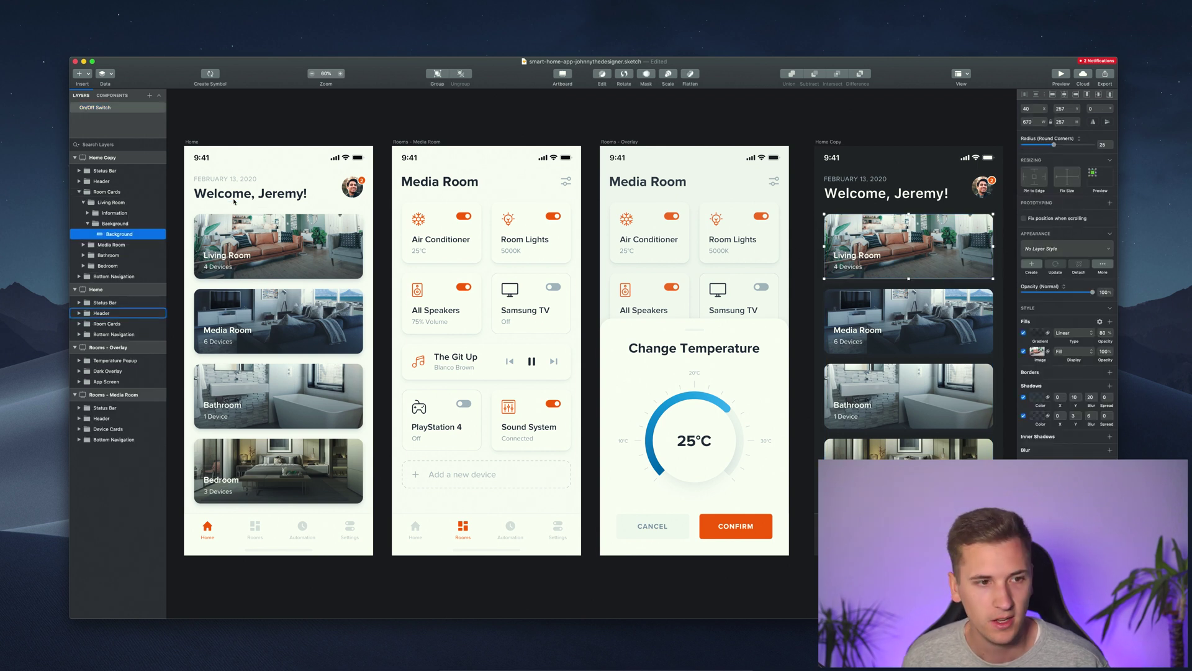
left_click(1024, 397)
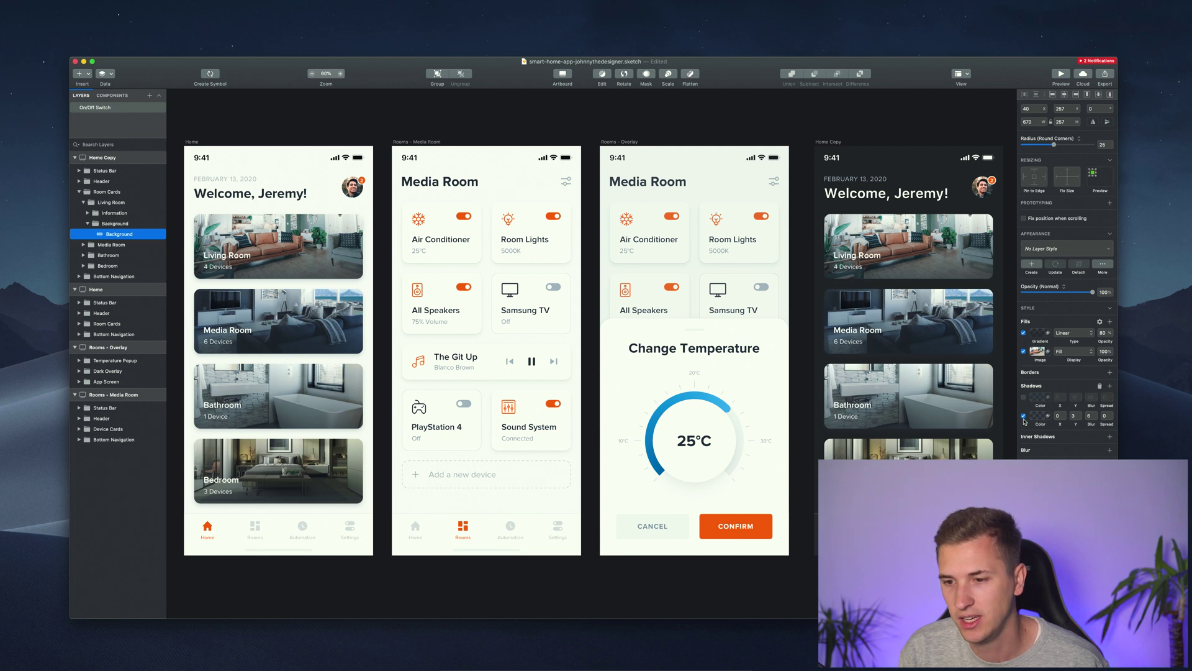
left_click(1024, 397)
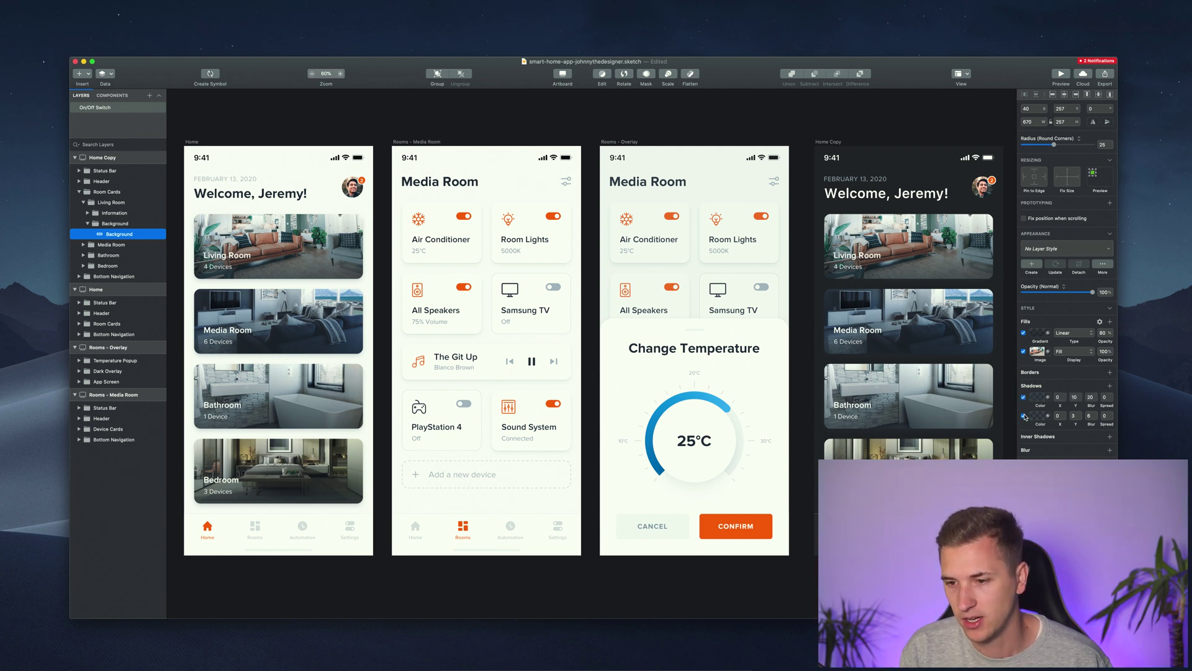
left_click(1038, 396)
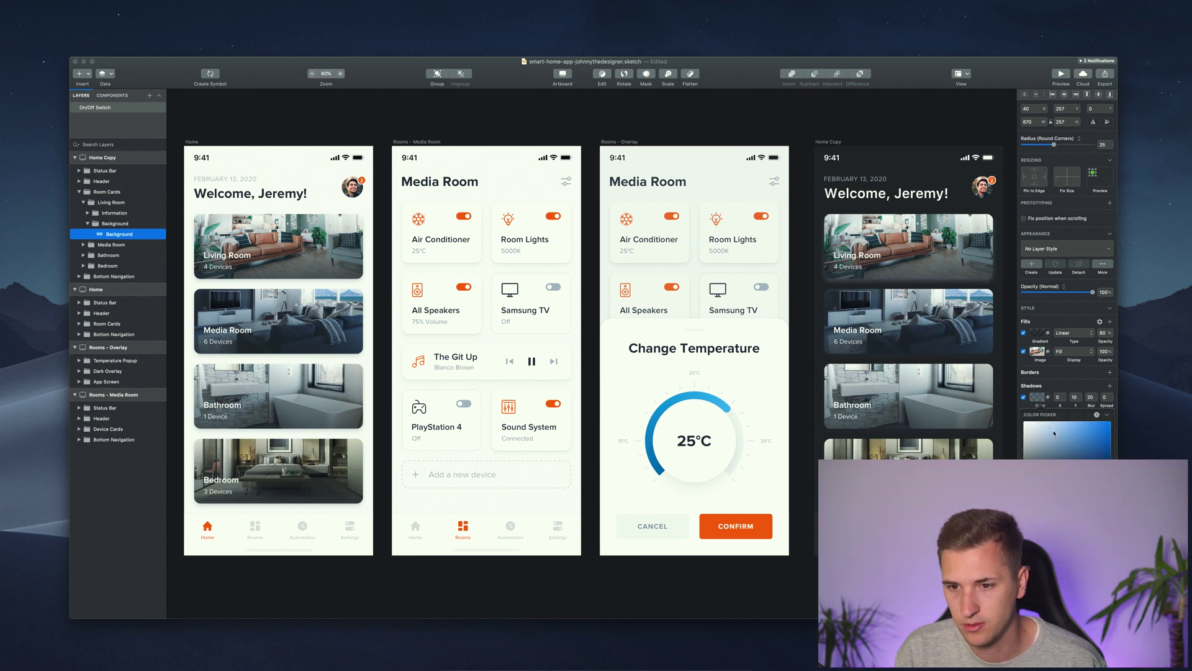
left_click_drag(1035, 415, 1036, 444)
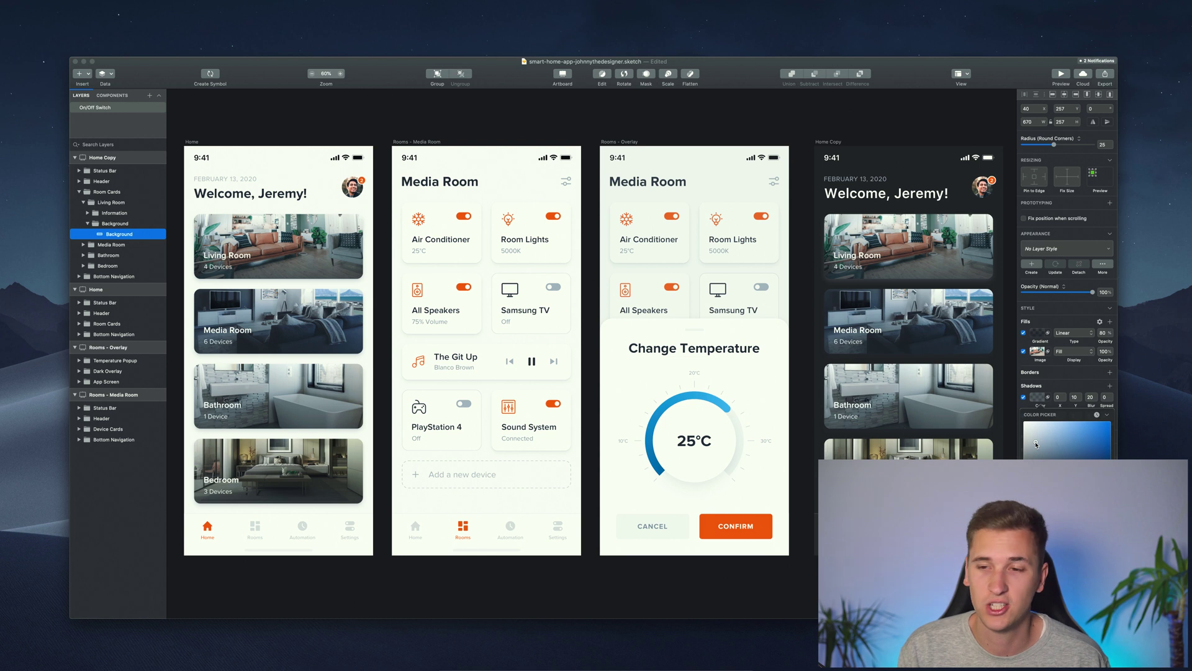
key("Escape")
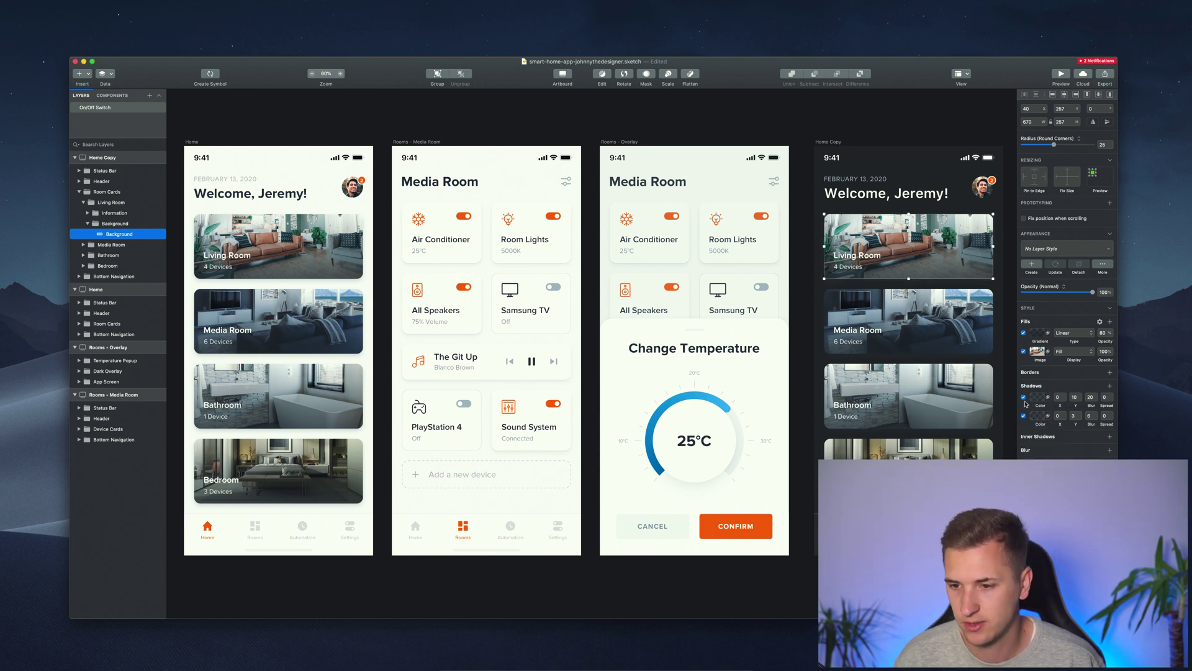
left_click(927, 329, "shift")
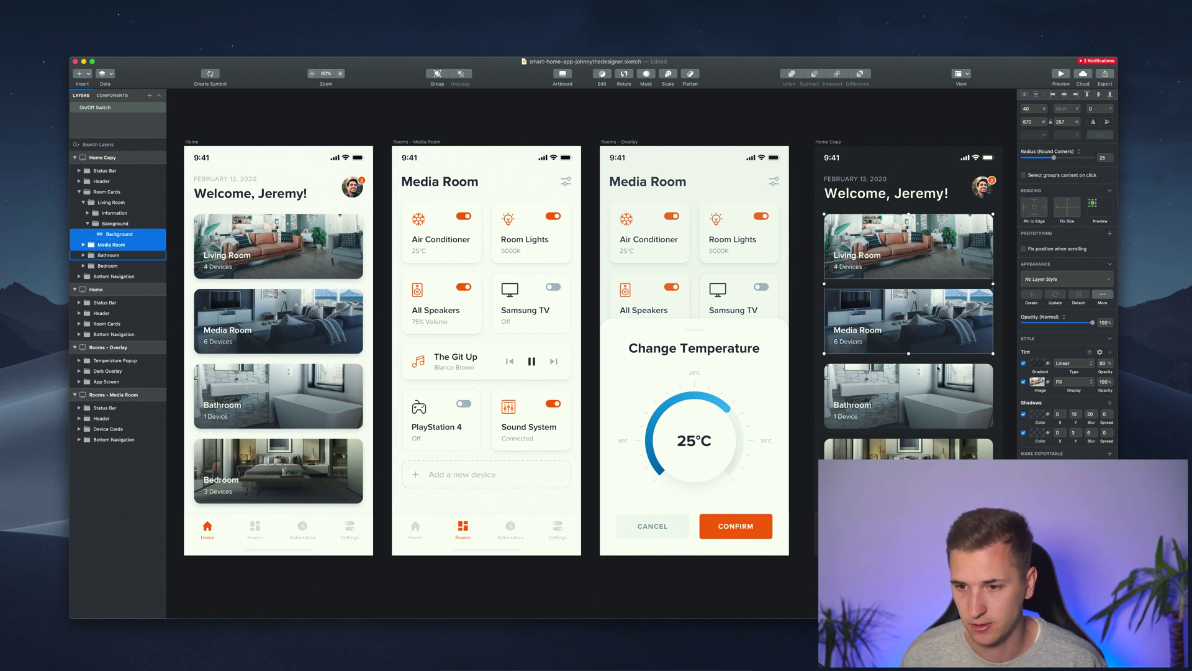
left_click(1024, 413)
left_click(1024, 433)
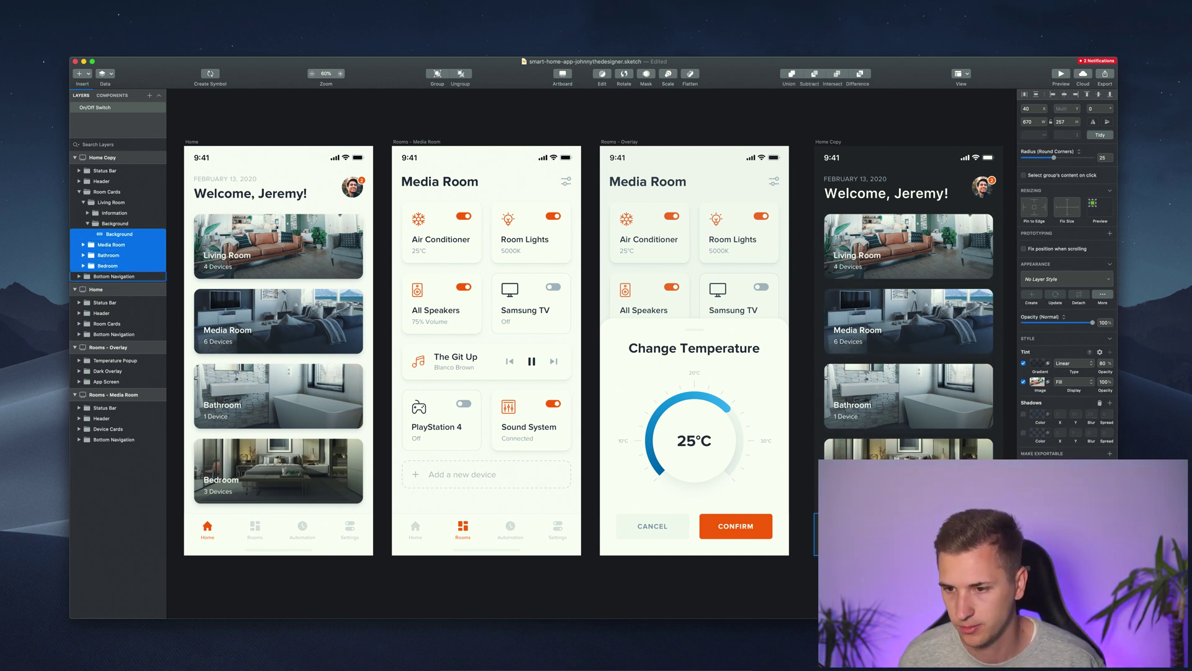
Turn off the Bedroom card's second drop shadow on Home Copy
left_click(807, 323)
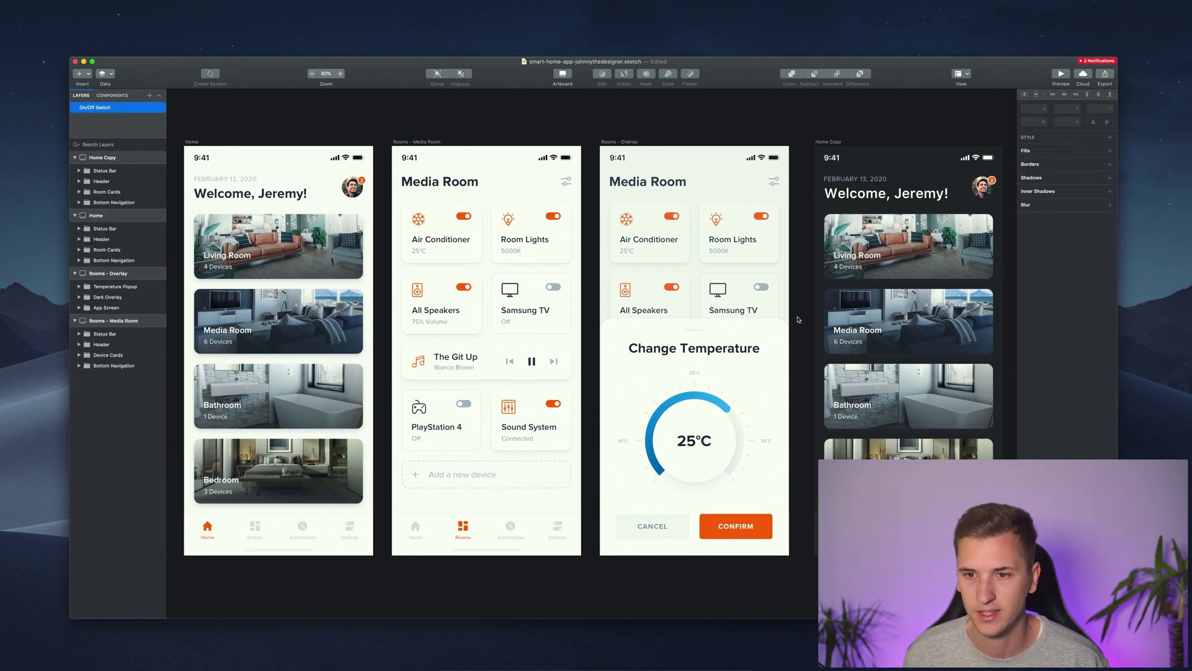
scroll(801, 320, "right", 2)
scroll(799, 320, "left", 2)
scroll(798, 320, "up", 1)
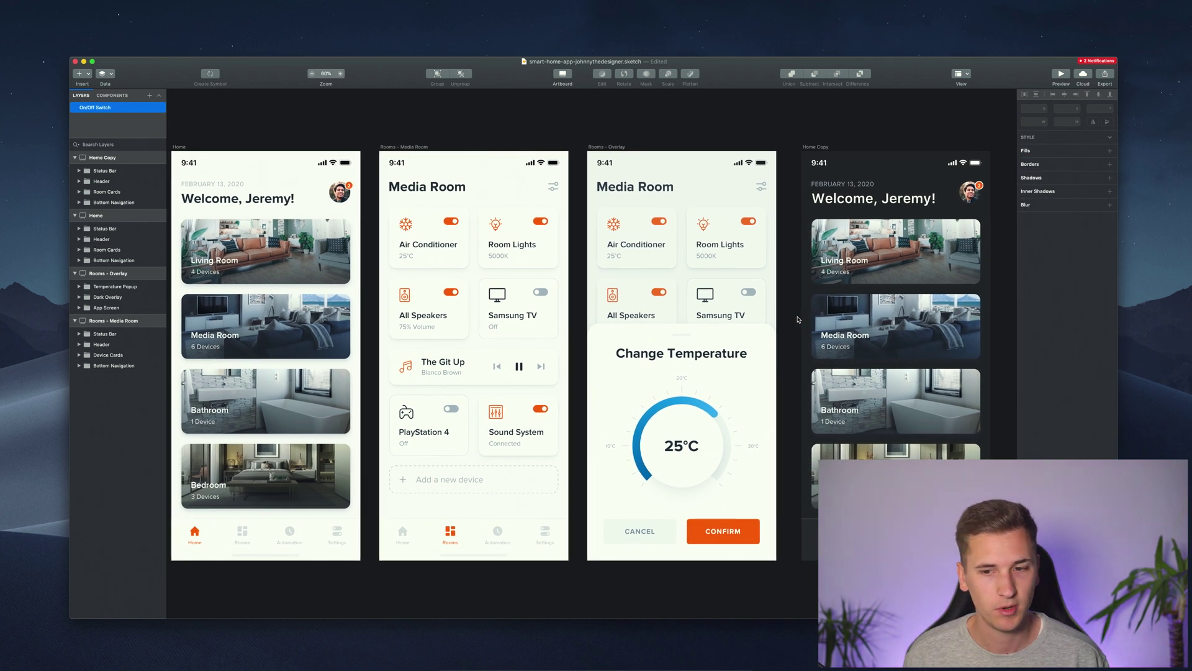
scroll(798, 319, "left", 1)
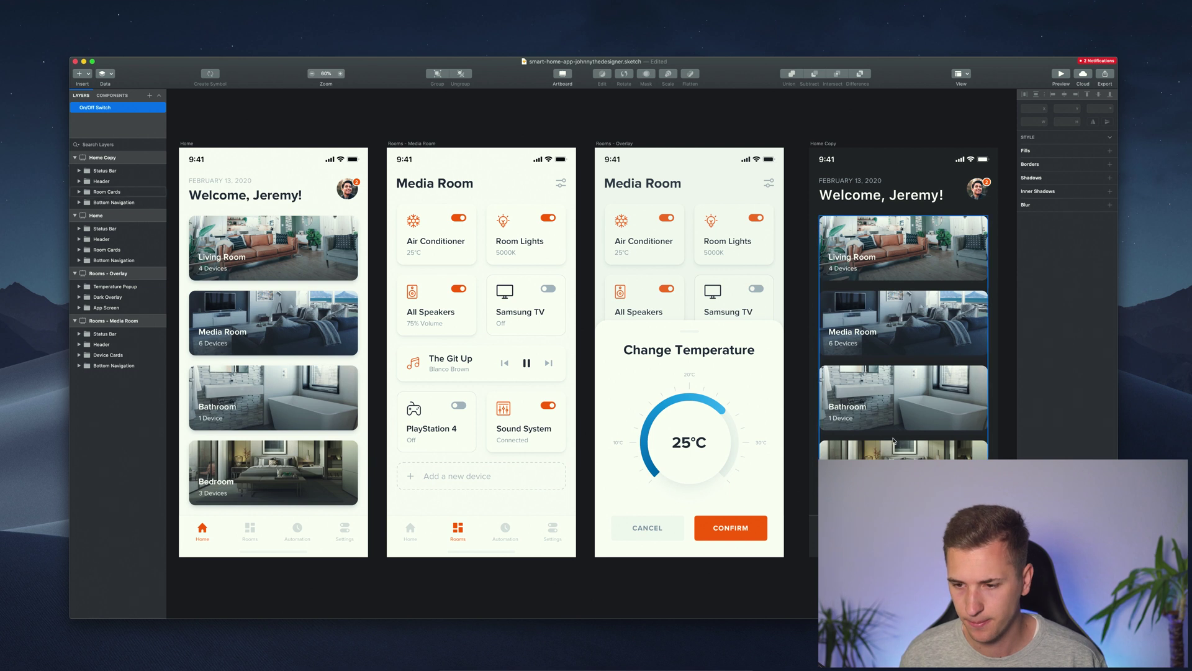
left_click(901, 445)
left_click(1023, 415)
Switch off the Bathroom card's first shadow and both Media Room card shadows
key("shift+Tab")
left_click(1023, 397)
key("shift+Tab")
left_click(1022, 396)
left_click(1023, 415)
scroll(907, 389, "right", 2)
left_click(980, 324)
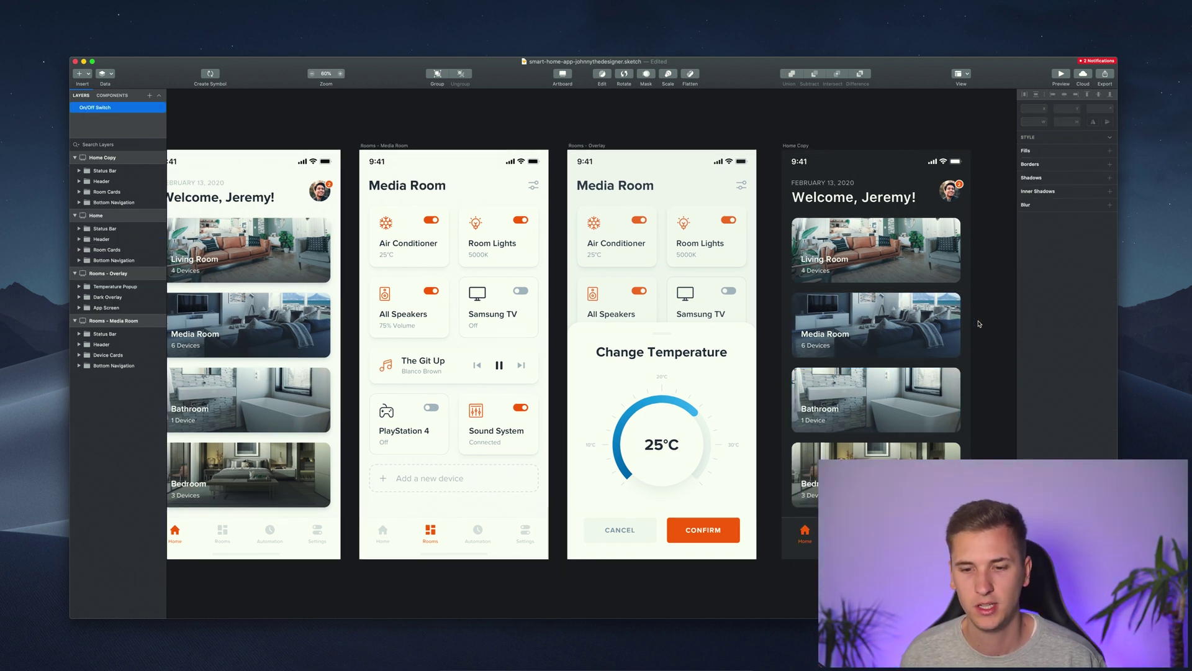
scroll(979, 324, "left", 2)
scroll(979, 323, "up", 1)
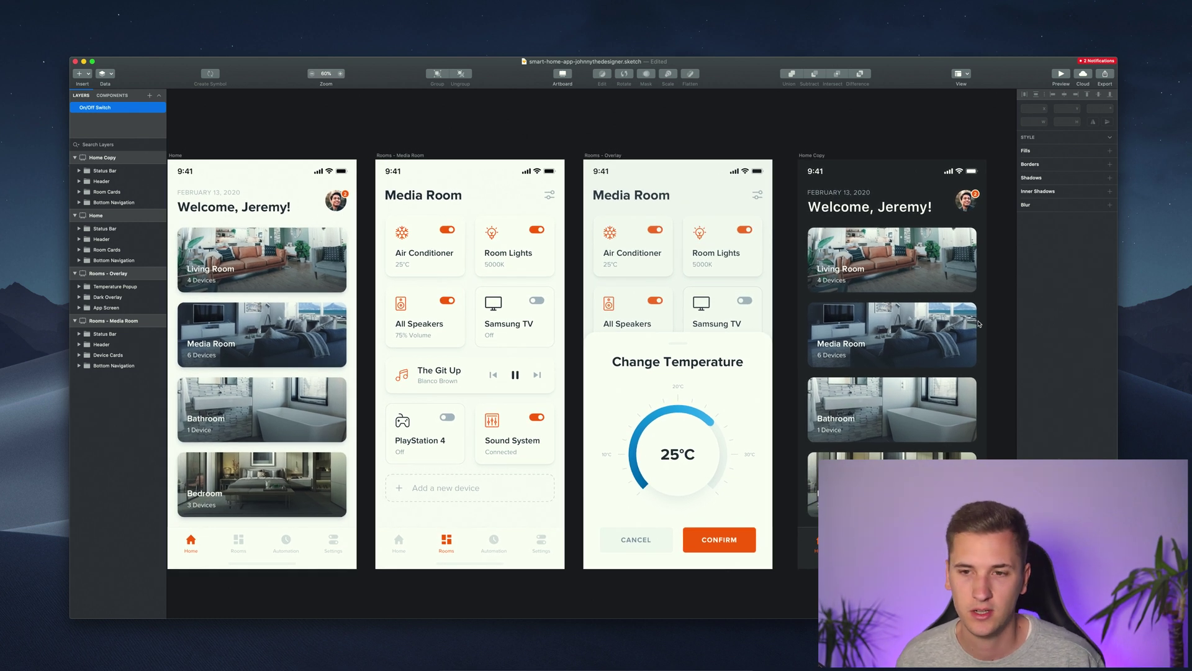
scroll(979, 324, "left", 2)
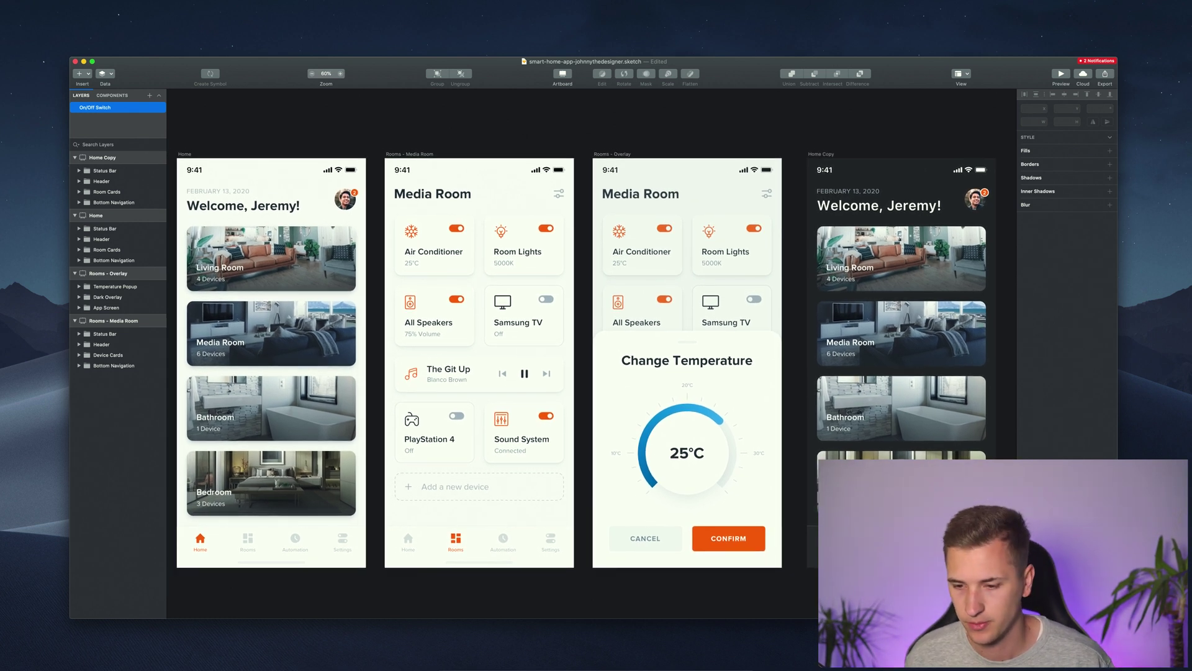
Recolour Home Copy's home indicator bar fill to mid grey 4F5254
left_click(902, 562, "super")
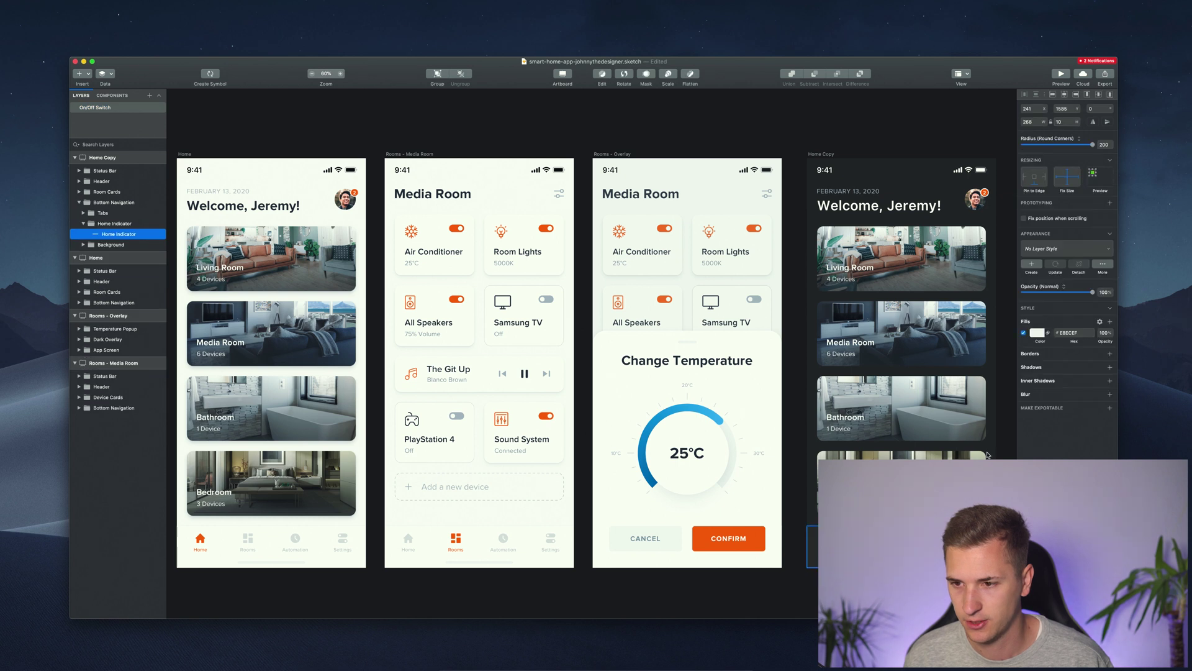
left_click(1039, 333)
left_click_drag(1032, 404, 1028, 420)
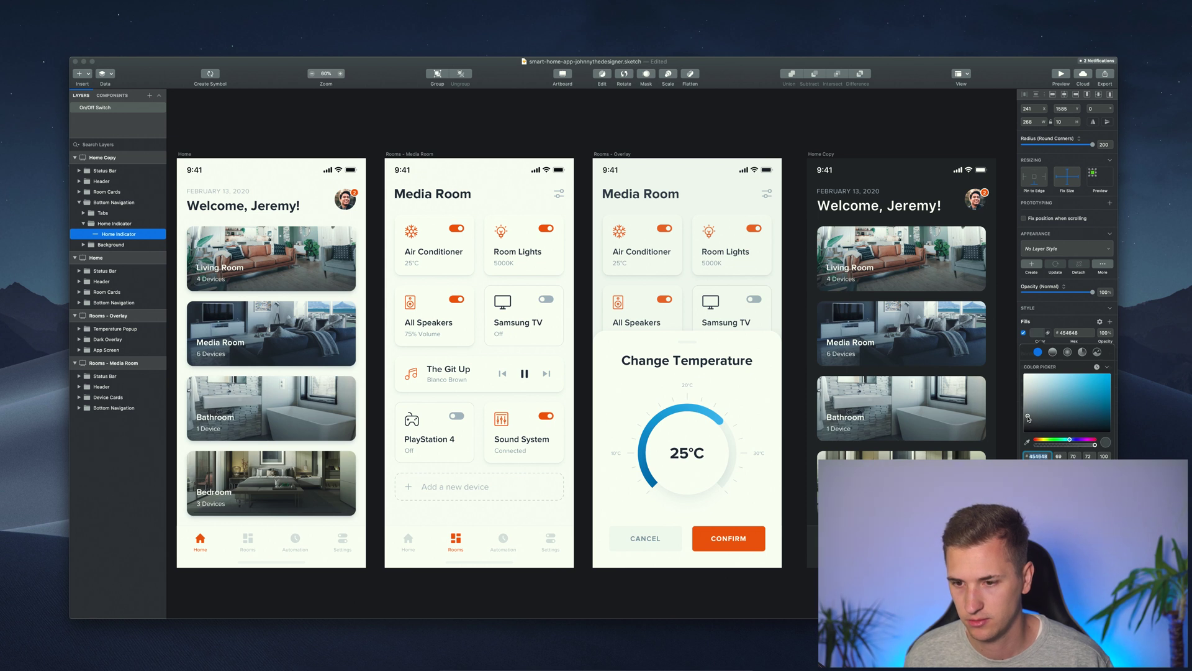
left_click_drag(1029, 417, 1028, 414)
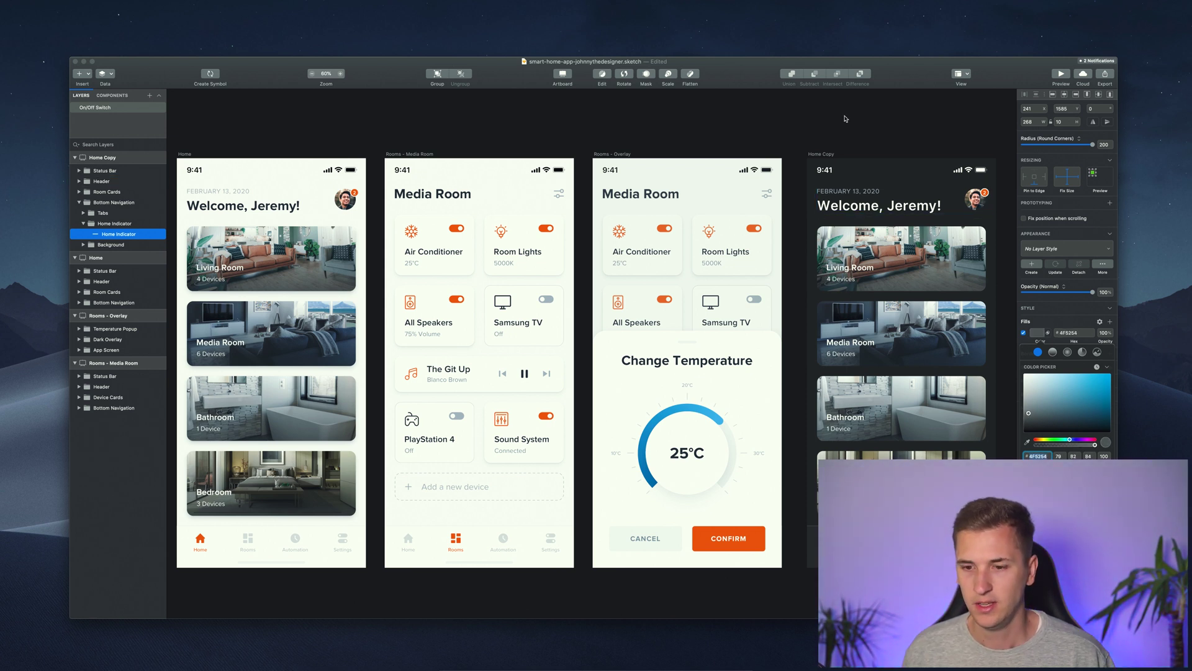
left_click(857, 138)
scroll(884, 124, "left", 1)
scroll(884, 124, "down", 1)
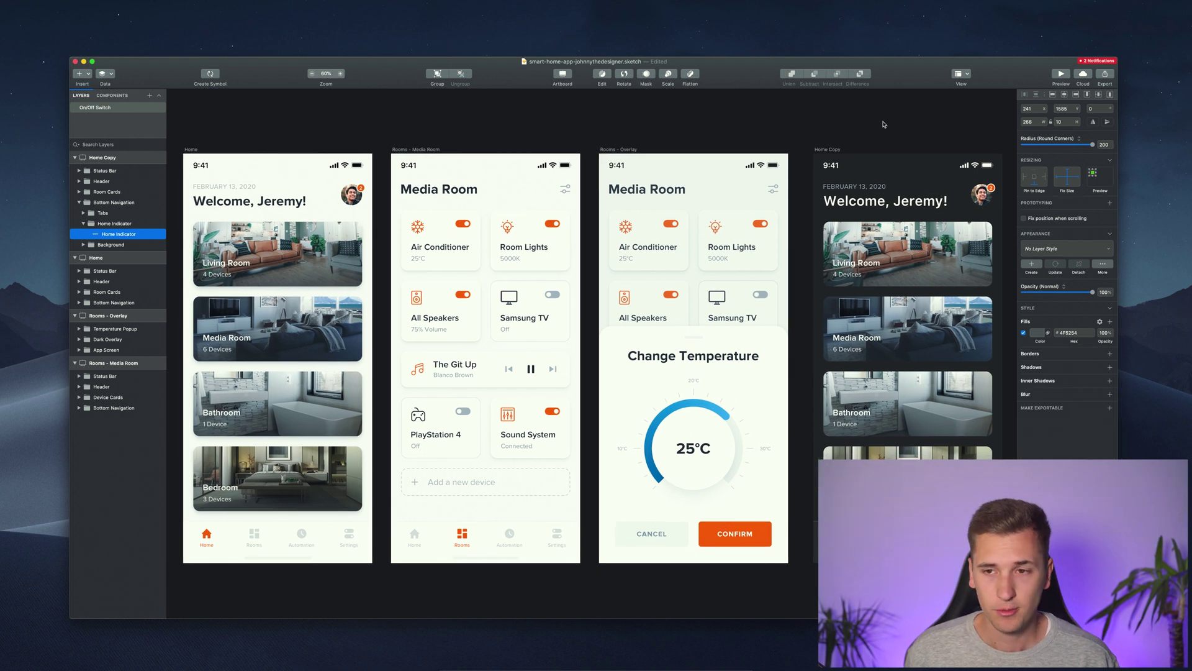
left_click(884, 124)
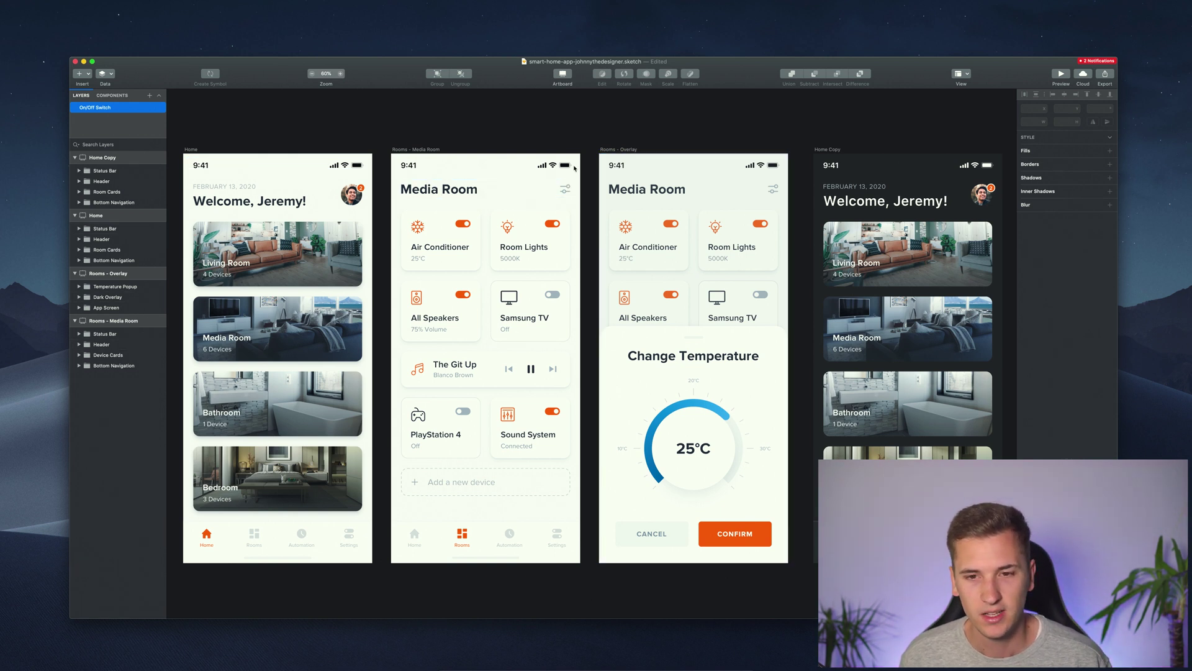
Duplicate the Media Room screen and give the copy Home Copy's near-black background
left_click(400, 152)
key("super+d")
scroll(512, 191, "left", 3)
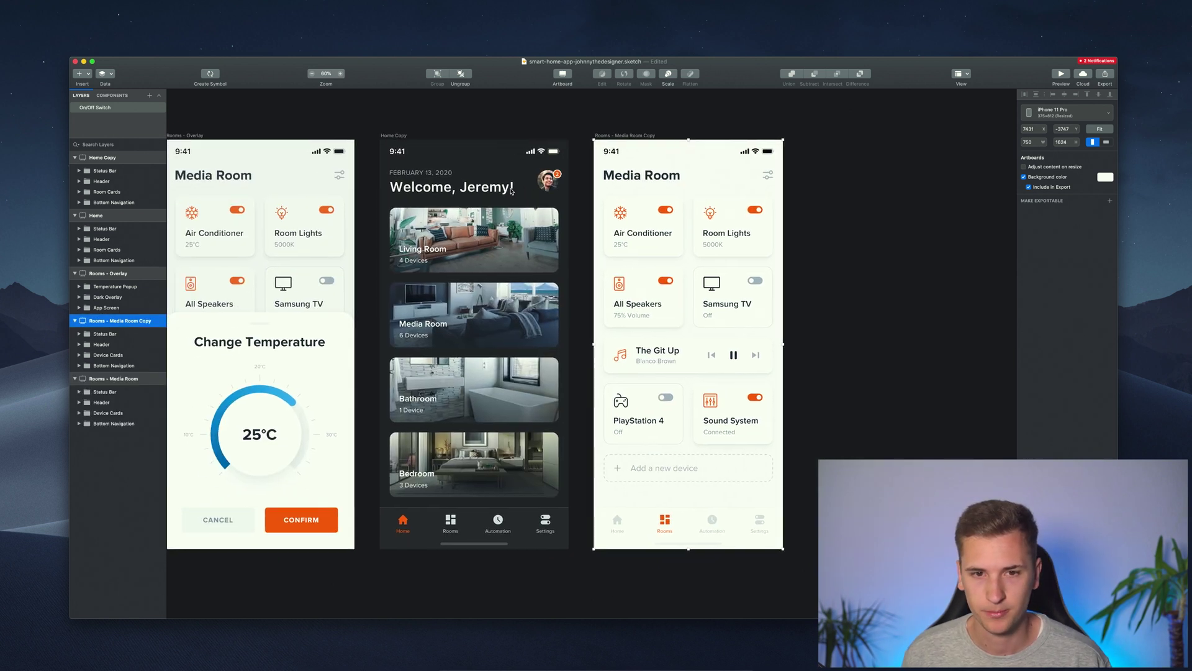
left_click(1103, 178)
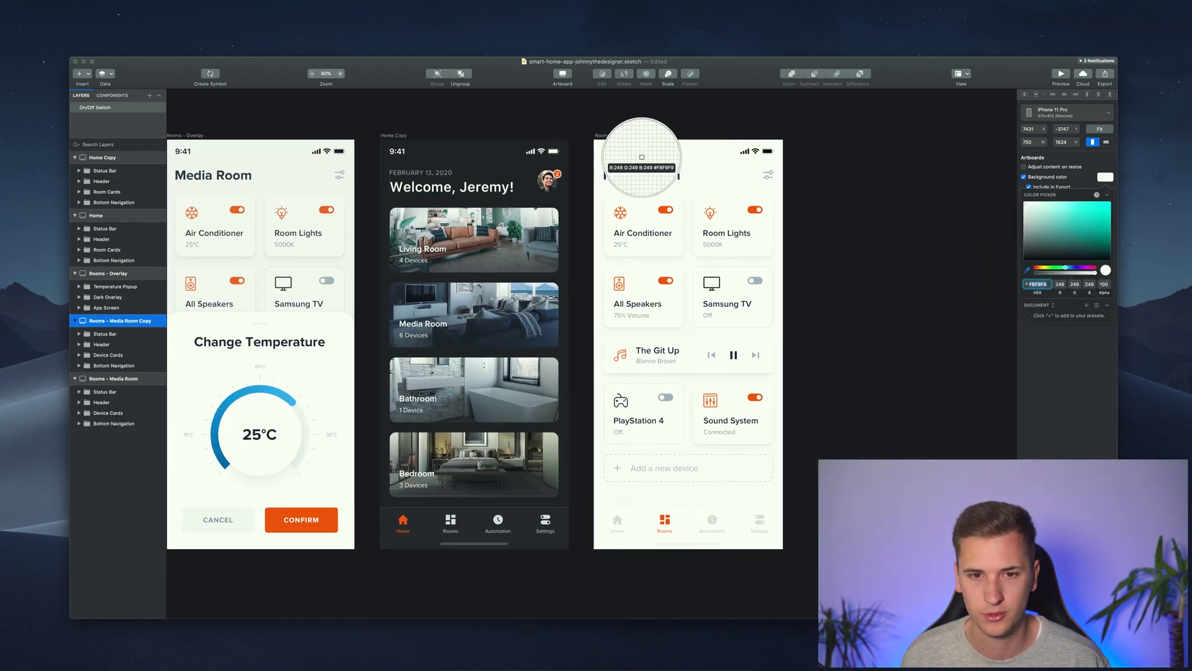
left_click(527, 171)
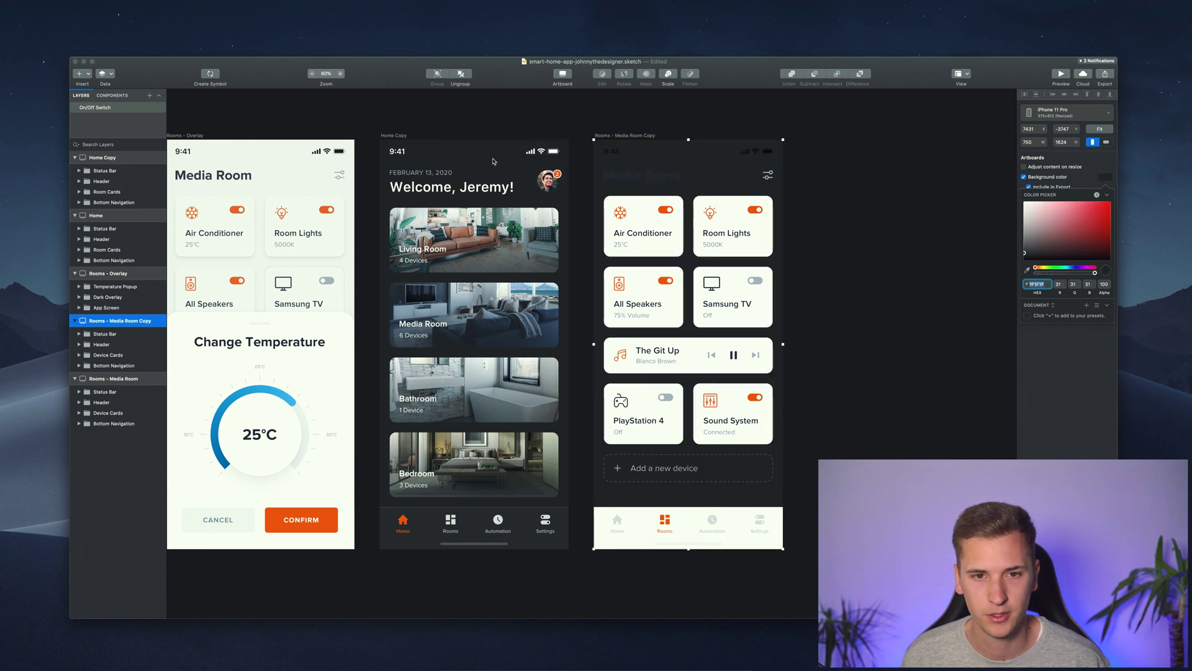
Set the Media Room copy's title text colour to white FFFFFF
left_click(652, 175, "super")
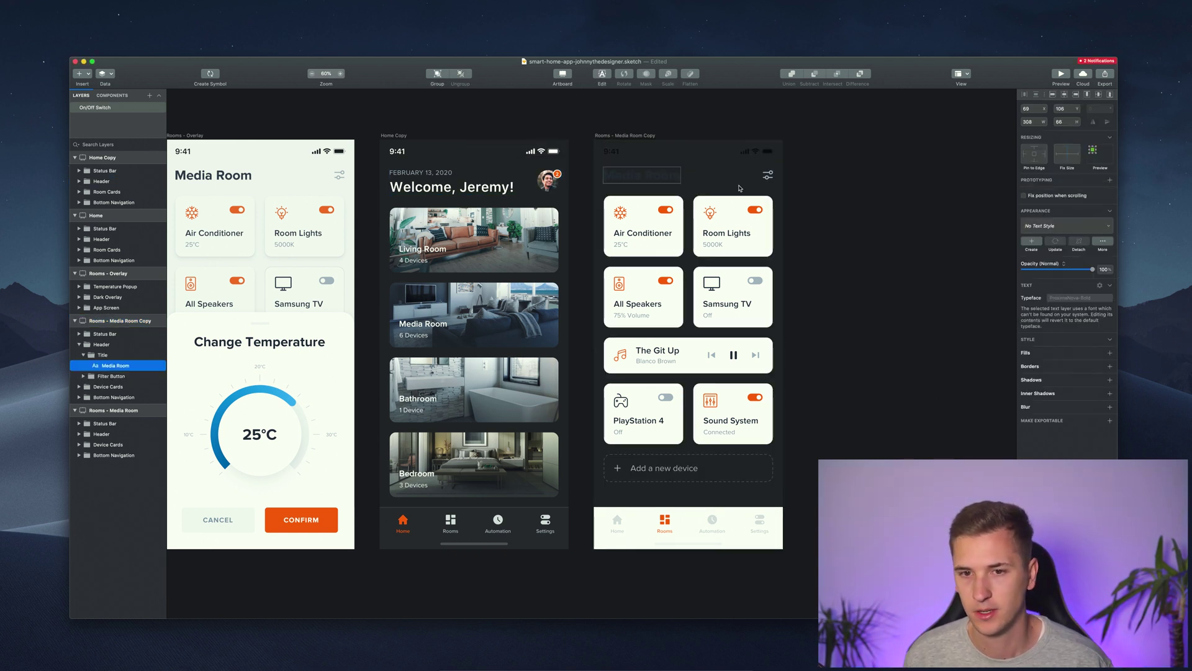
double_click(633, 175)
key("Escape")
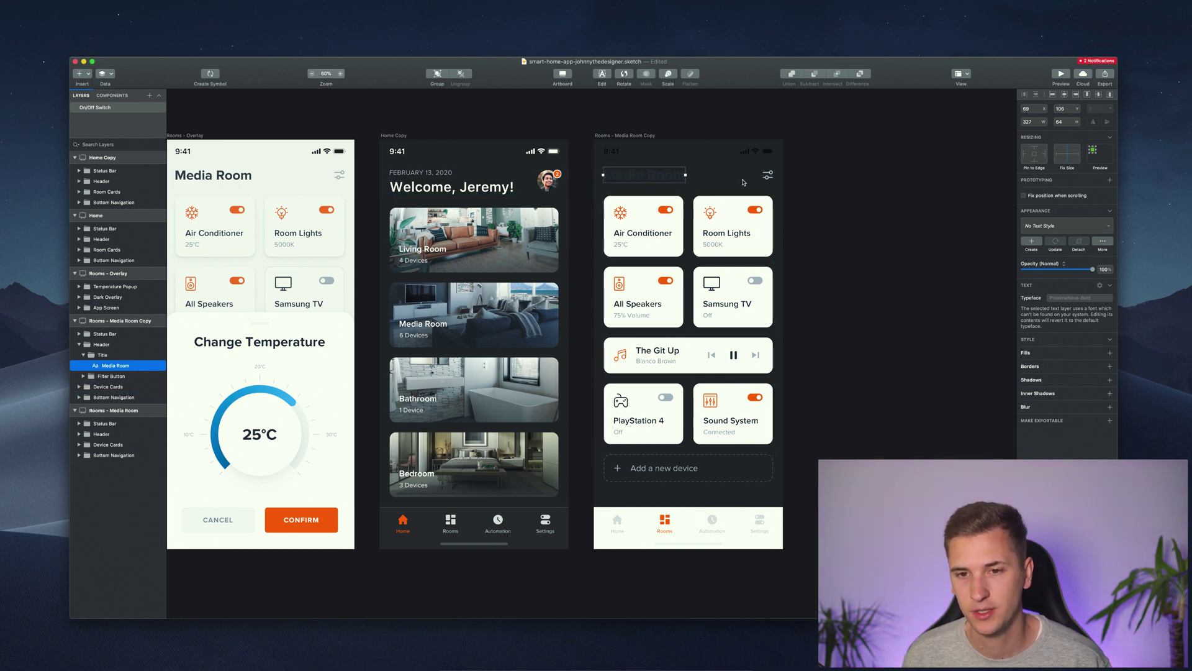
double_click(646, 176)
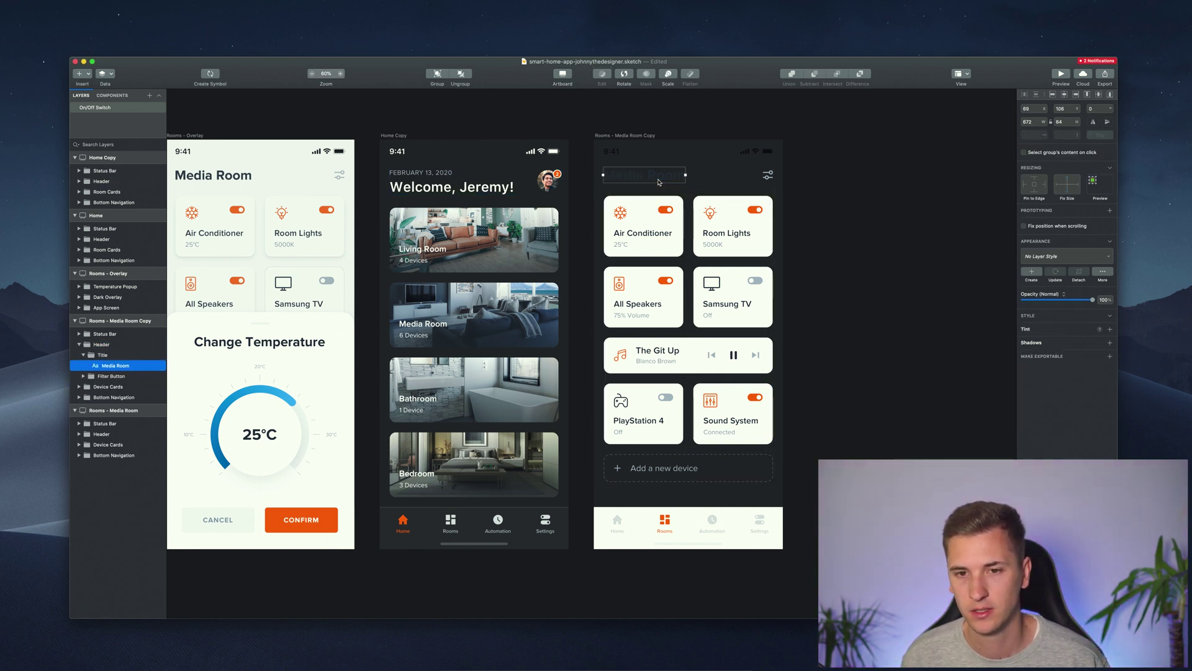
key("Escape")
left_click(1106, 322)
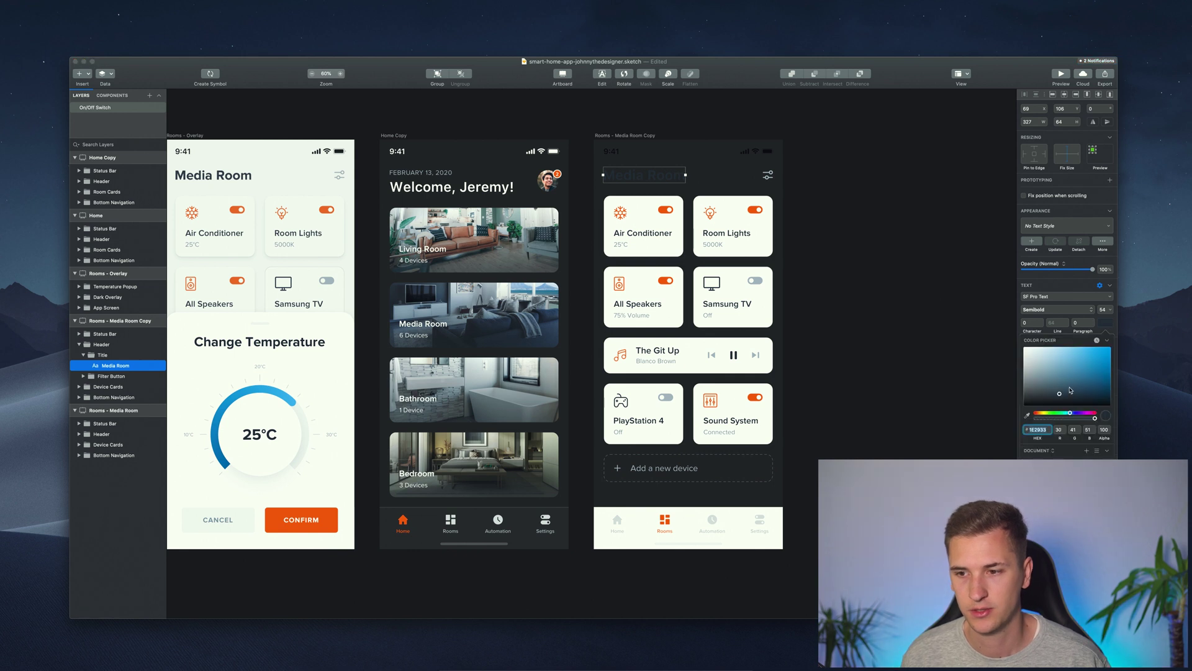
type("FFFFFF")
key("Return")
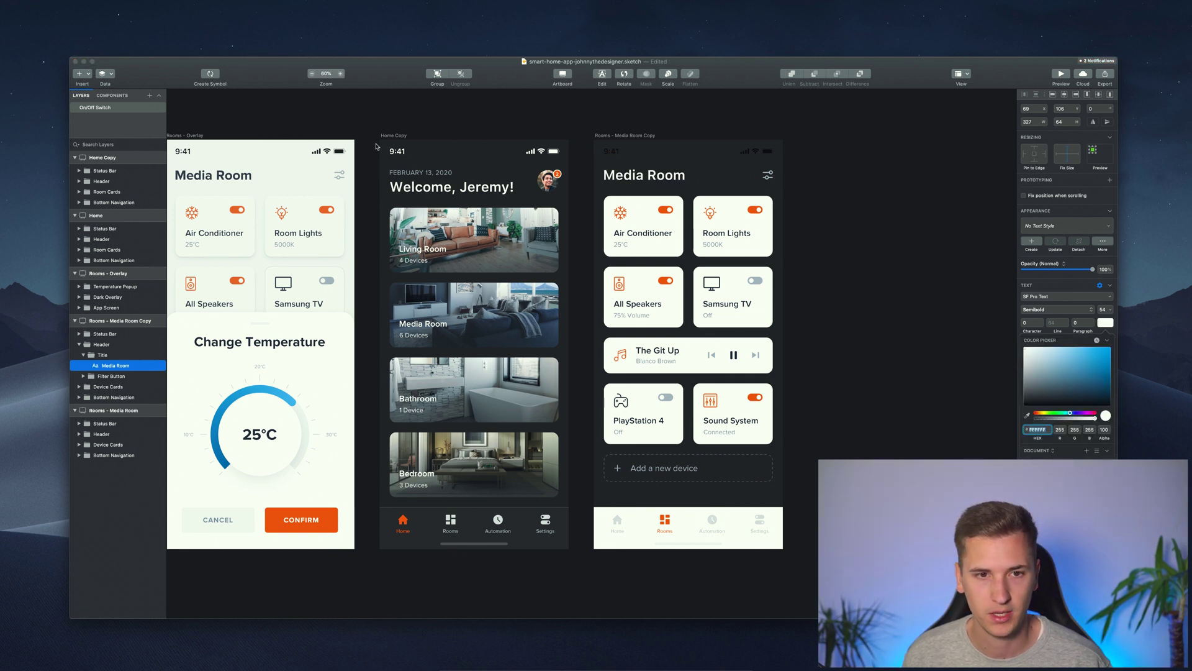
left_click(400, 154)
Replace the Media Room copy's status bar with Home Copy's white status bar
left_click(400, 154)
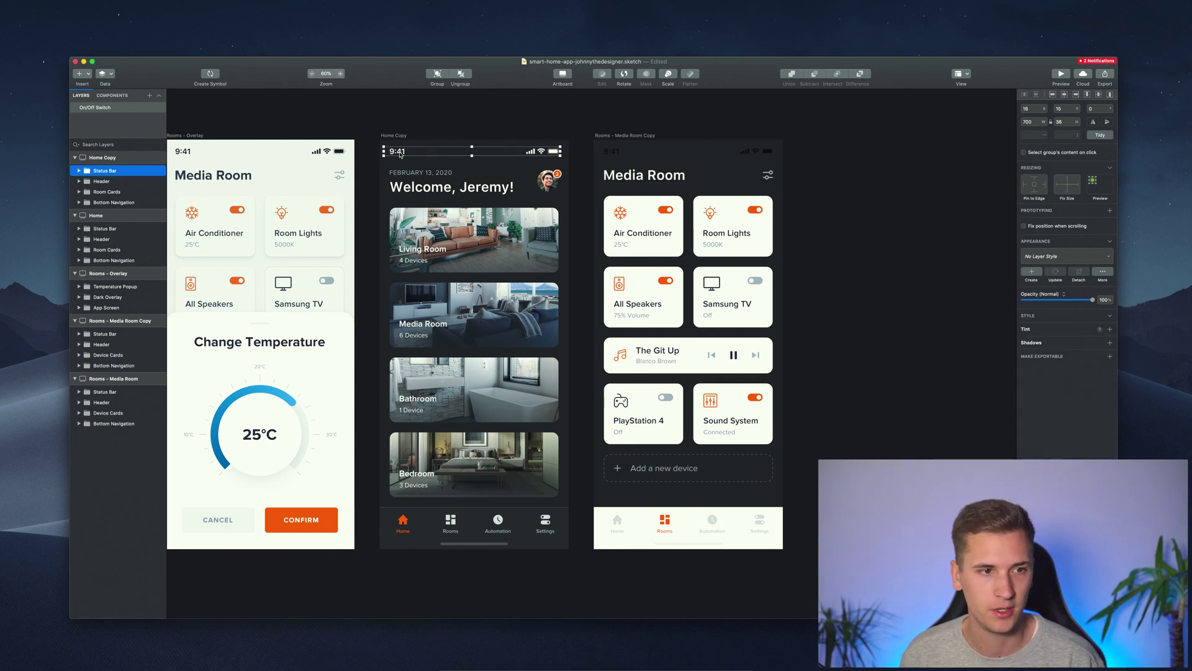
left_click(615, 152)
key("super+v")
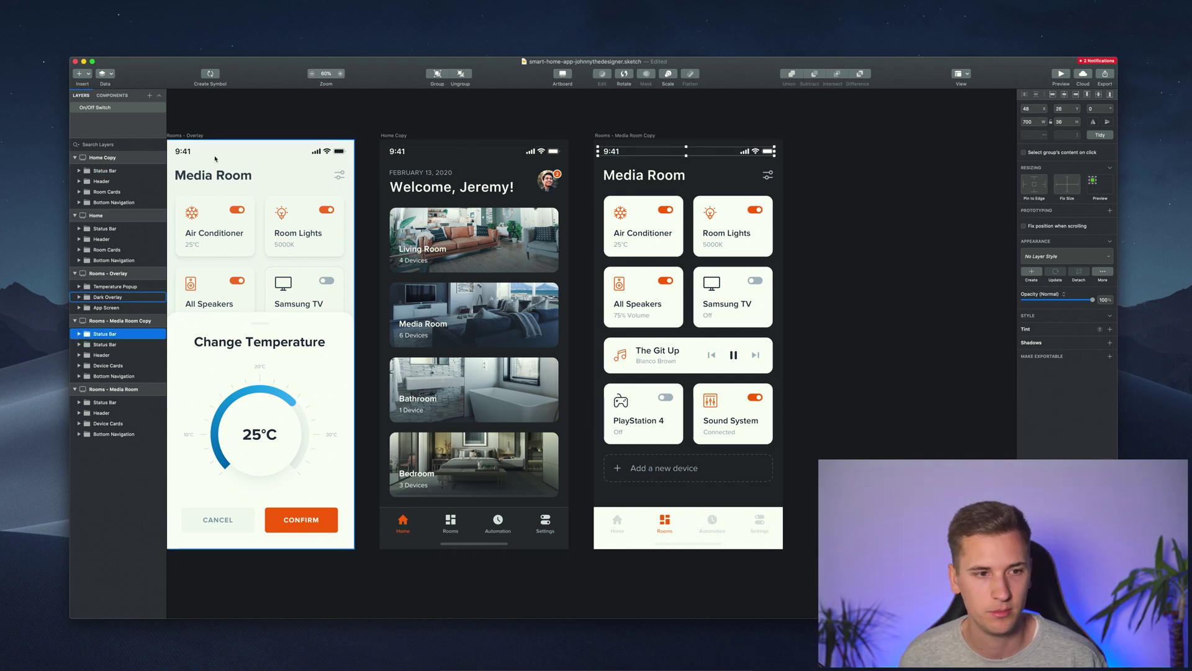
key("Delete")
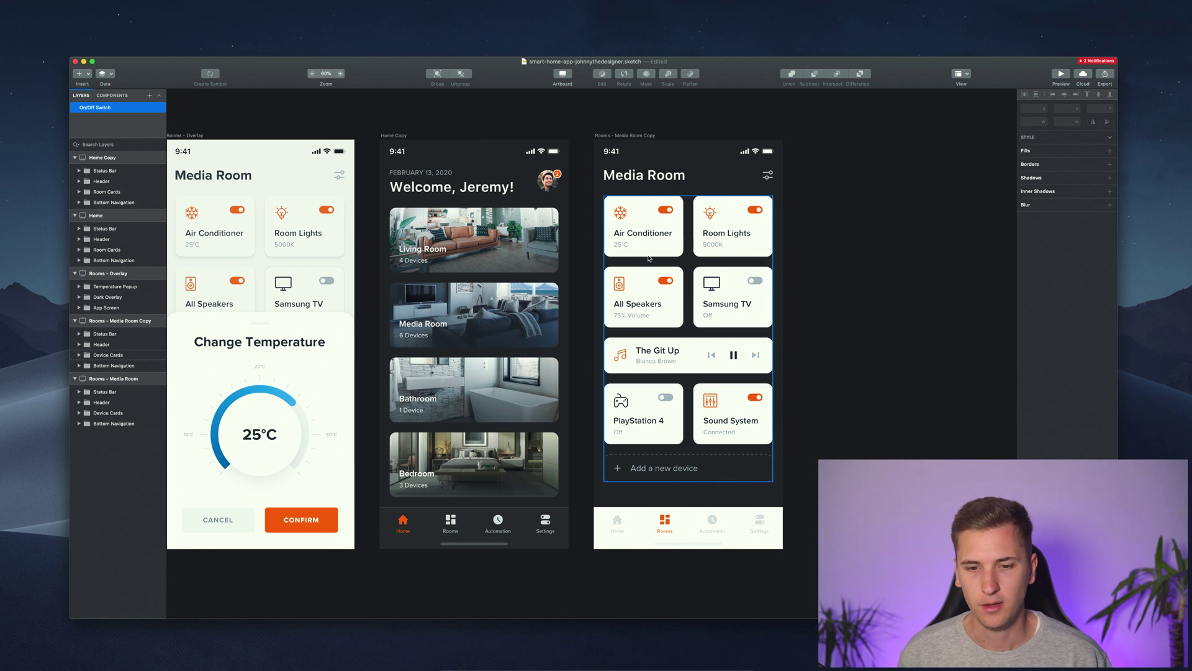
scroll(686, 306, "left", 5)
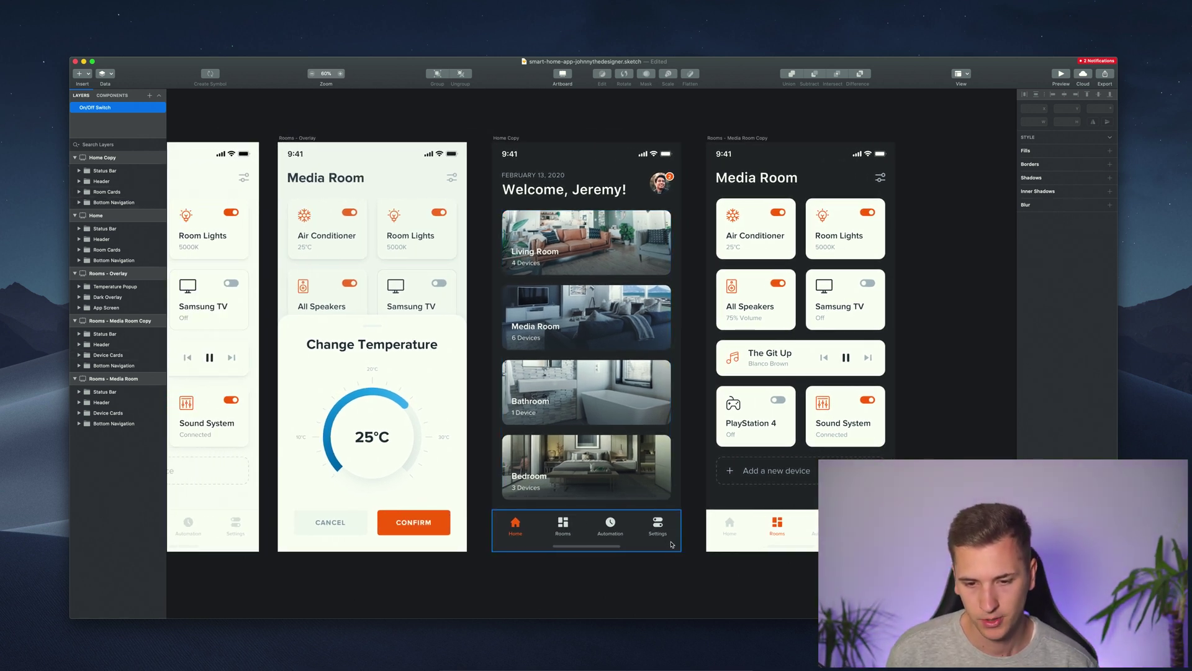
Eyedrop Home Copy's dark navigation fill onto the Media Room copy's bottom navigation background
left_click(671, 544, "super")
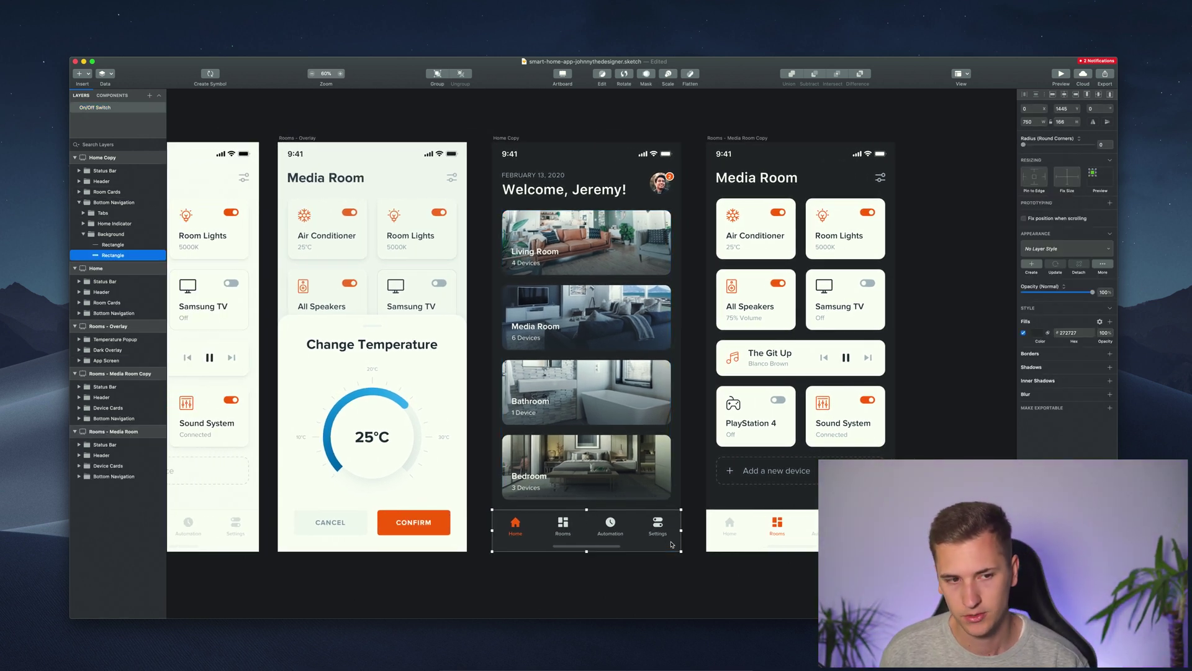
left_click(1036, 333)
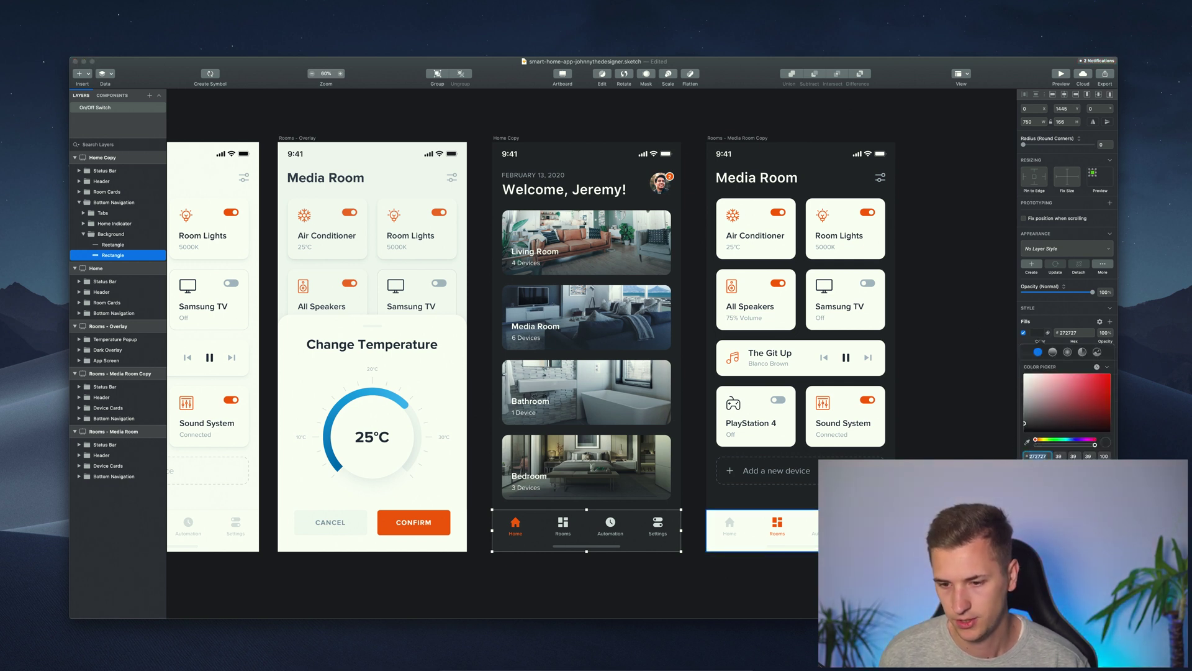
left_click(757, 545, "super")
left_click(1027, 443)
left_click(639, 528)
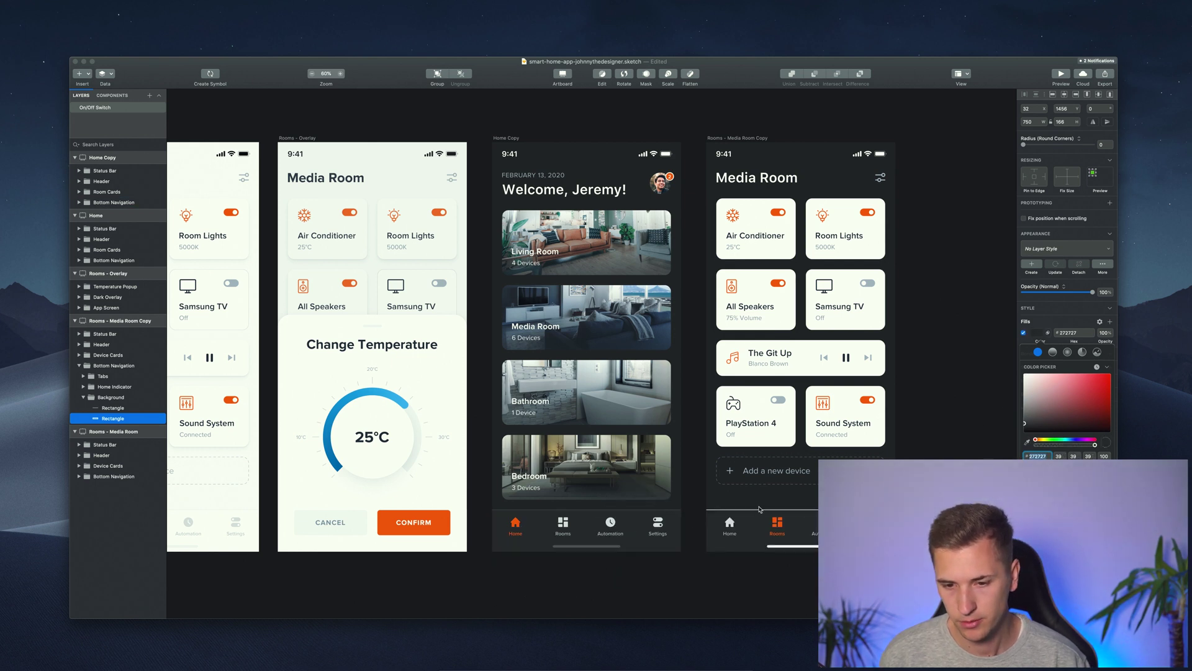
left_click(792, 511)
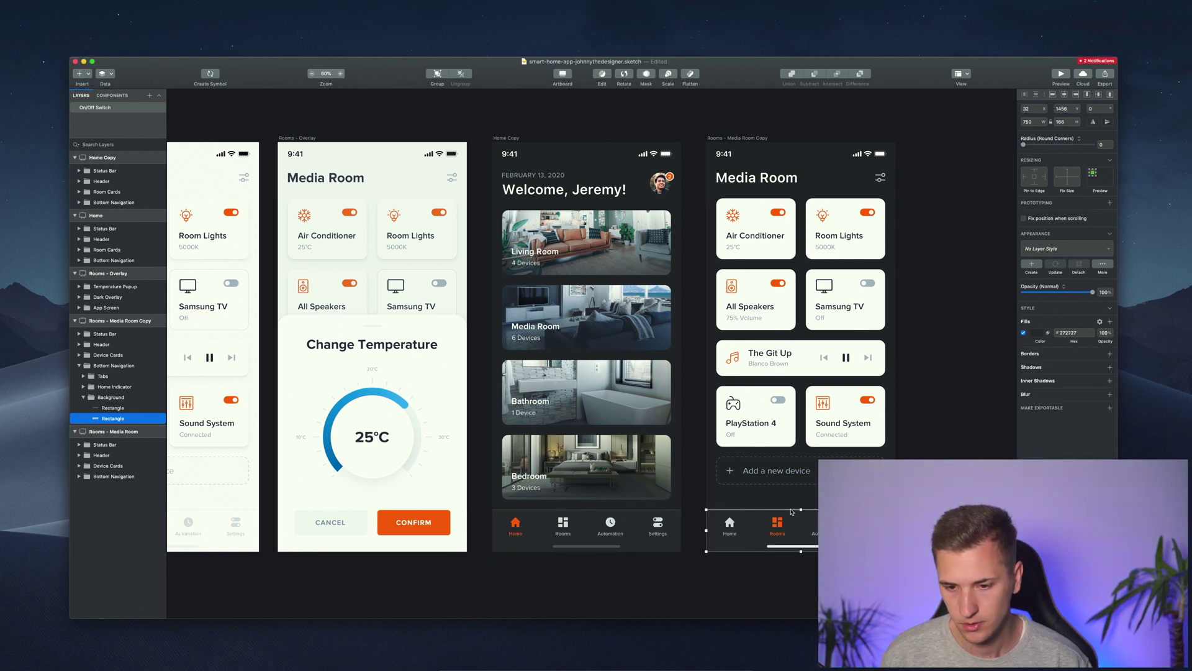
left_click(792, 511)
left_click(801, 511)
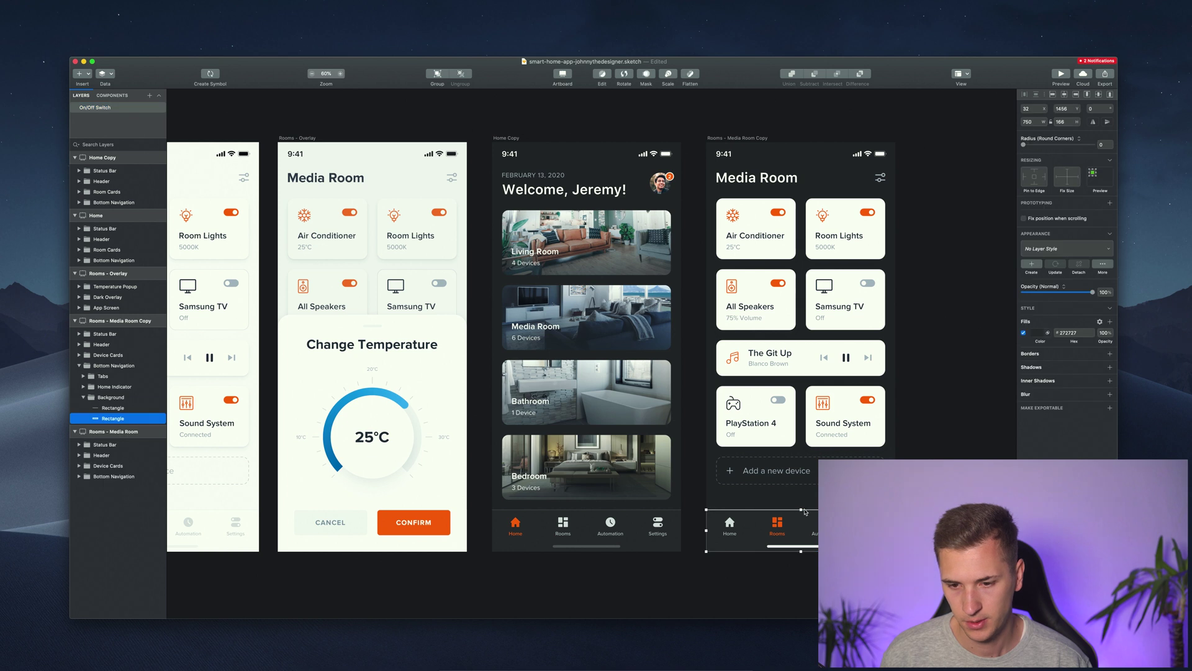
Darken the Media Room copy's thin divider line above the navigation to match Home Copy
left_click(810, 511)
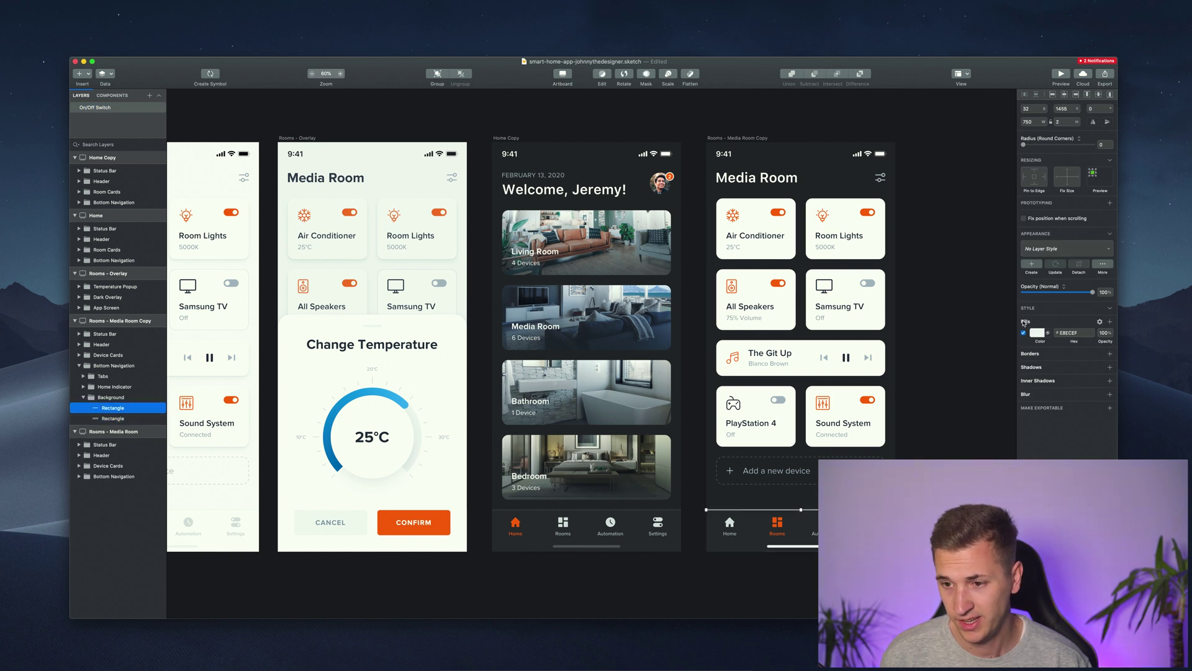
left_click(1037, 333)
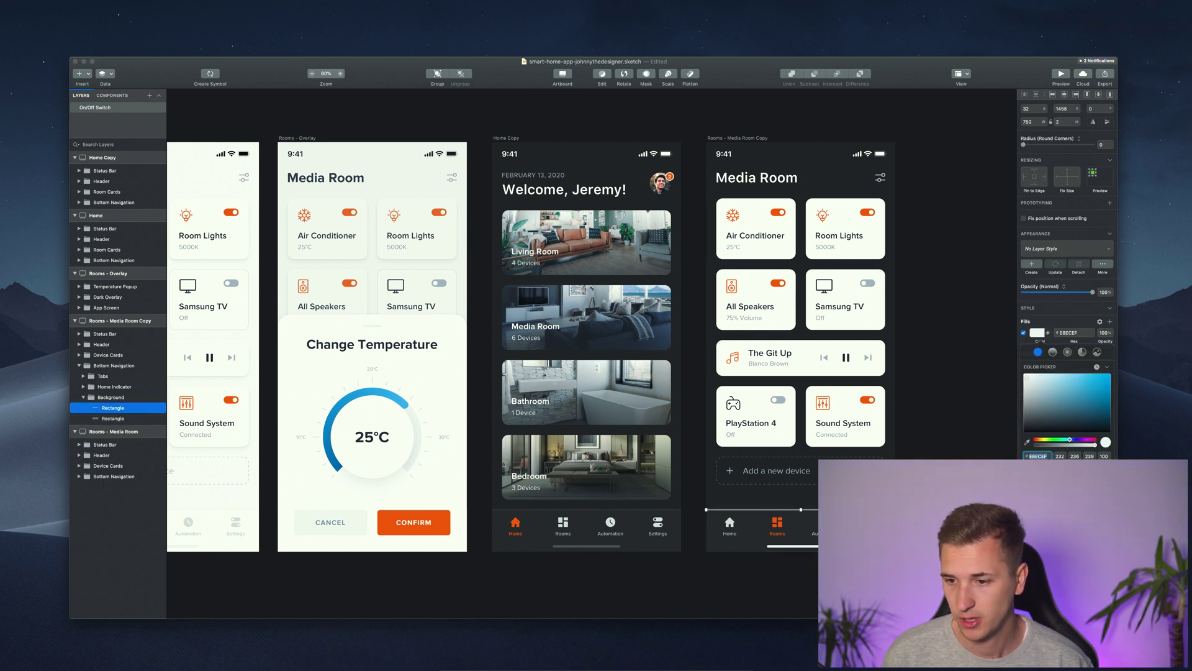
left_click(1028, 442)
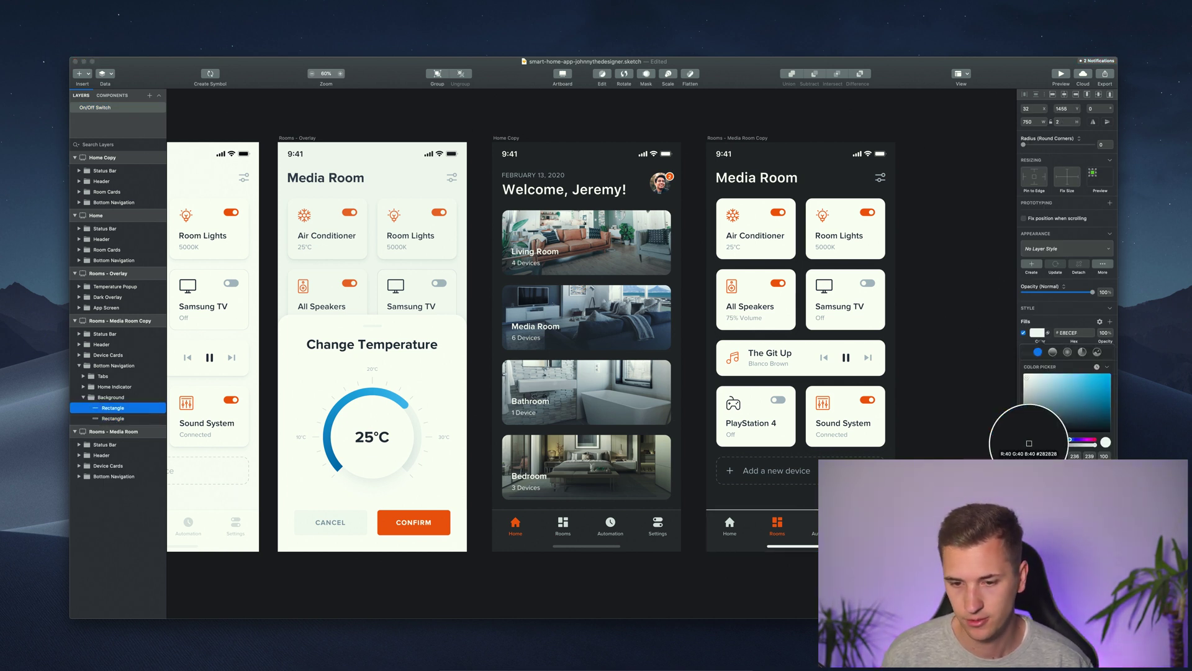
key("Escape")
left_click(618, 513)
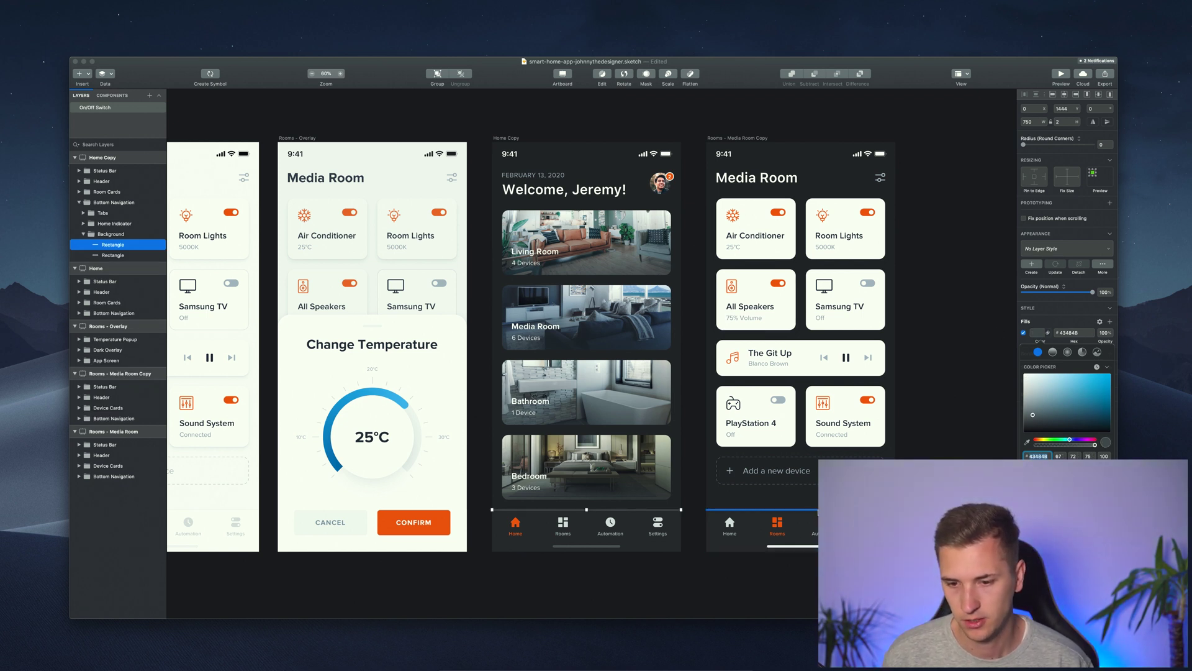
left_click(763, 510)
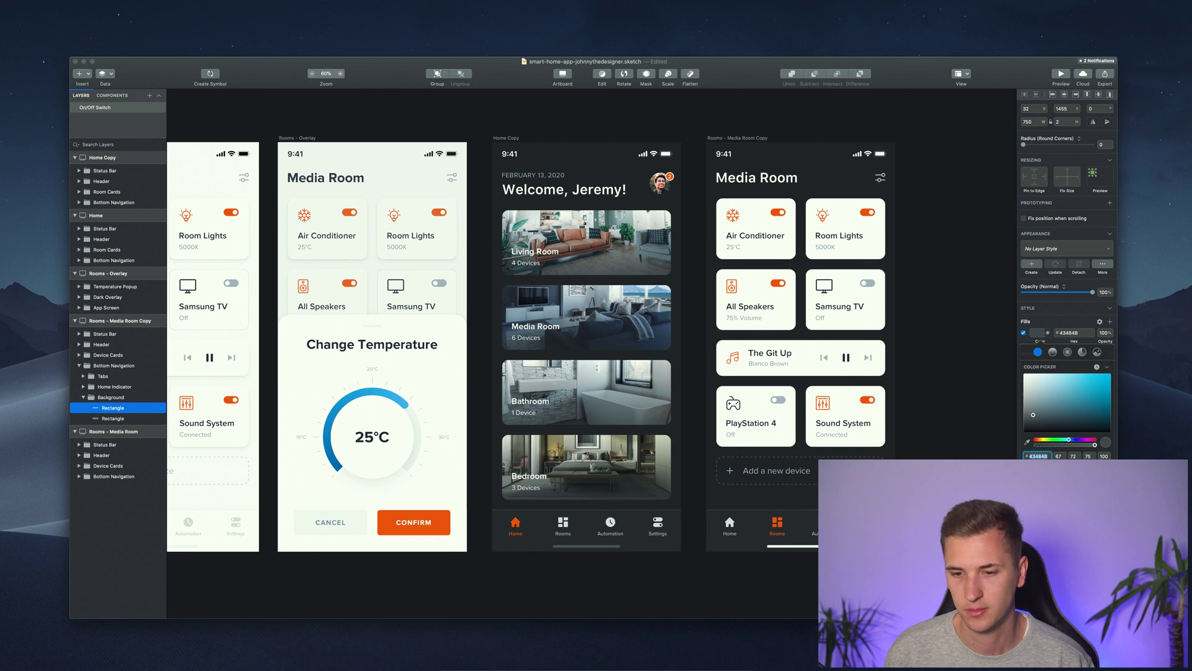
left_click(927, 341)
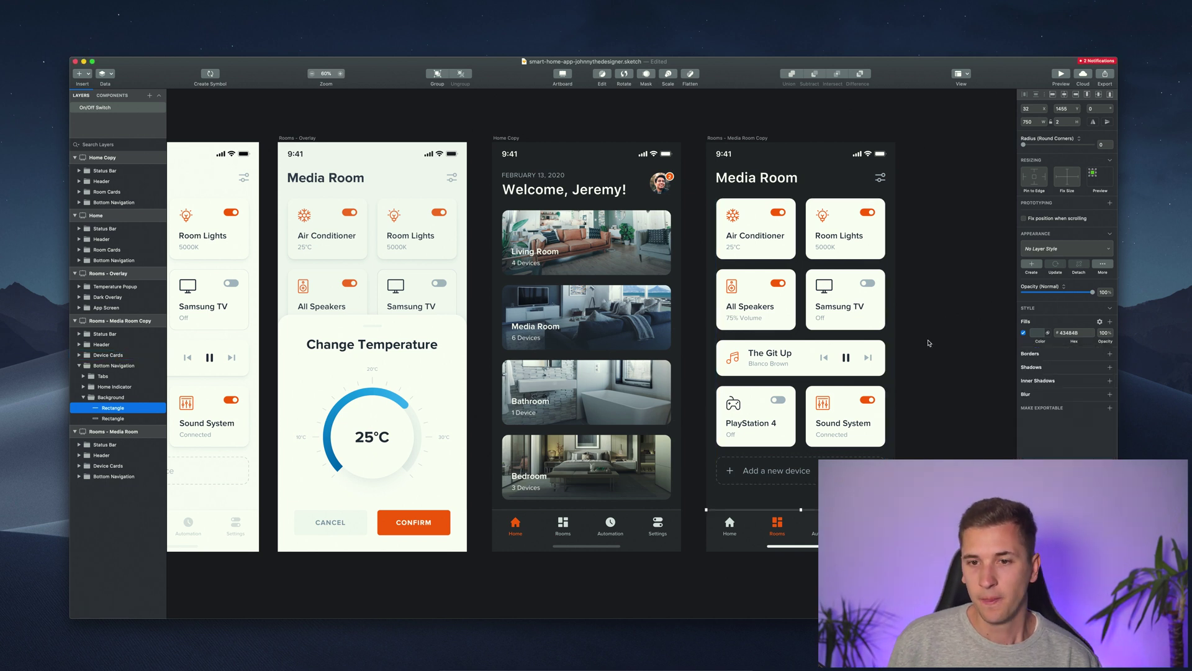
Turn off both shadows on the Room Lights and Air Conditioner card backgrounds
left_click(875, 244, "super")
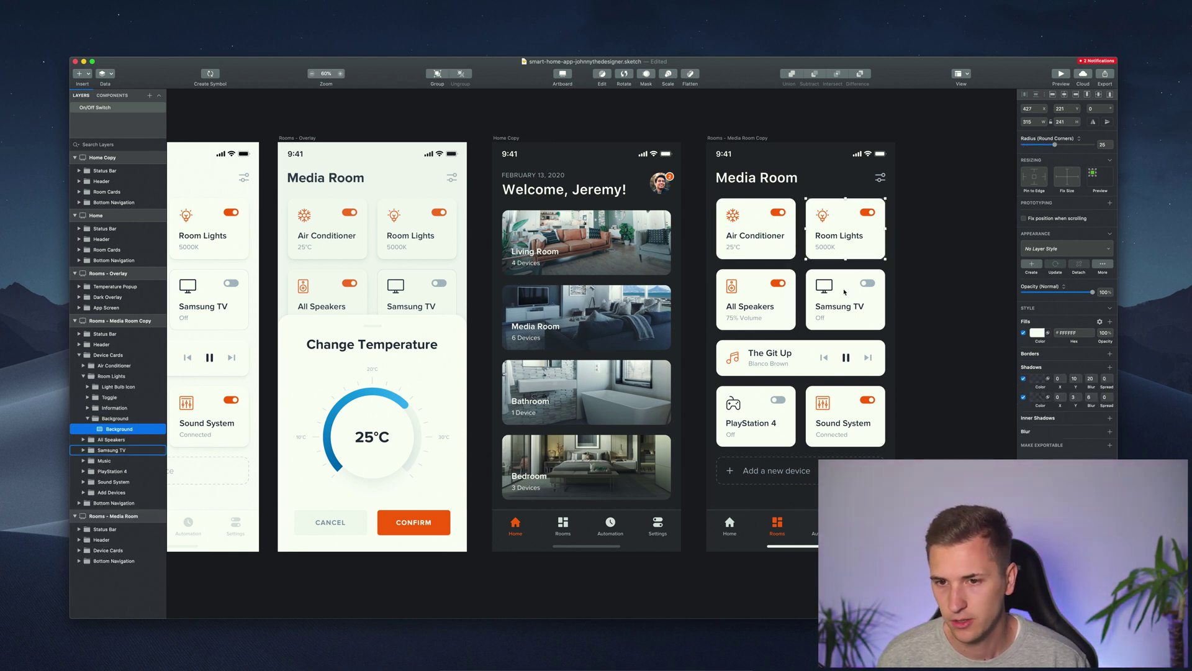
left_click(1024, 397)
left_click(1024, 378)
left_click(792, 251, "super")
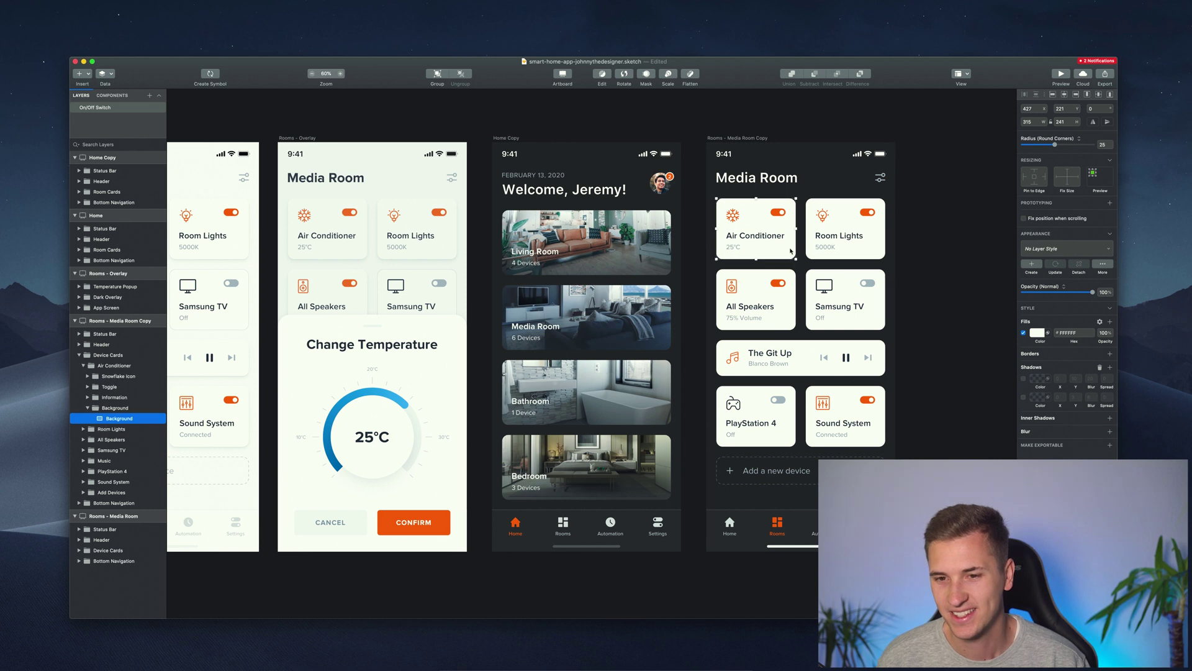
left_click(1024, 398)
left_click(1024, 378)
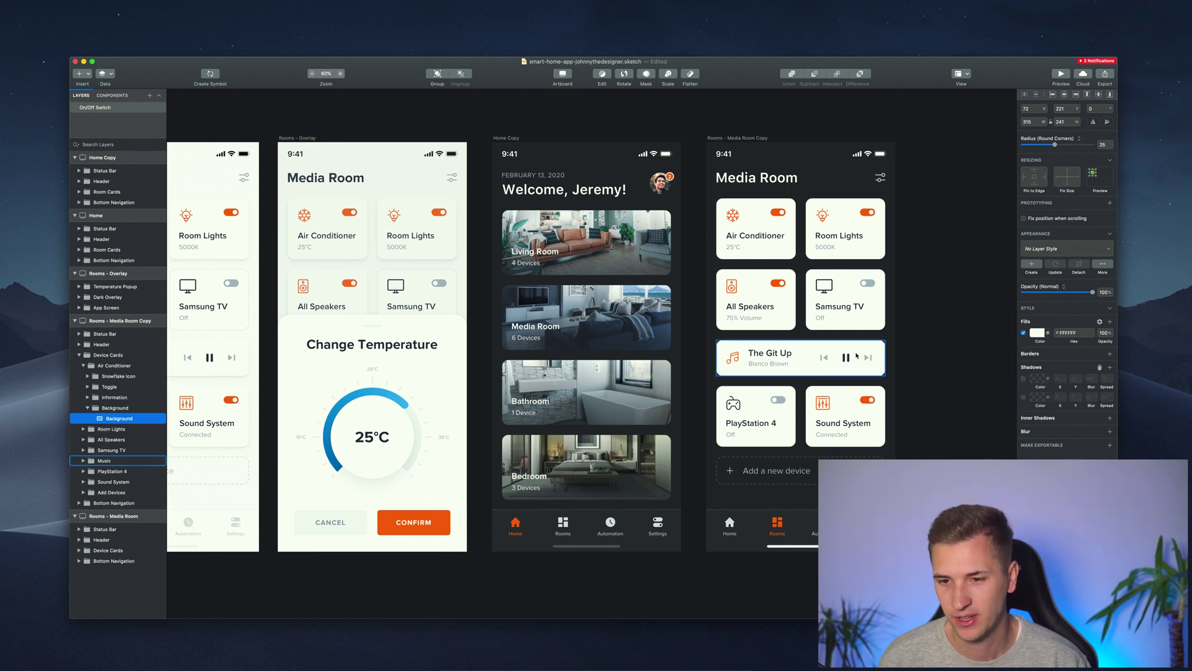
Turn off both shadows on the All Speakers and music card backgrounds
left_click(850, 320, "super")
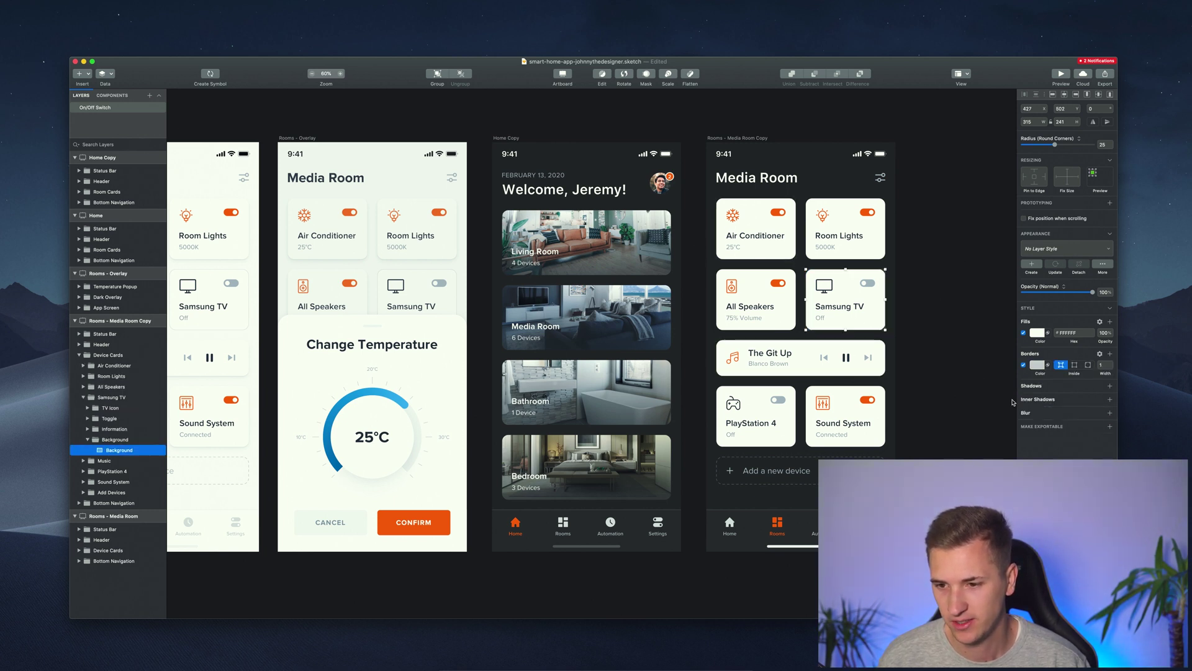
left_click(780, 321, "super")
left_click(1024, 378)
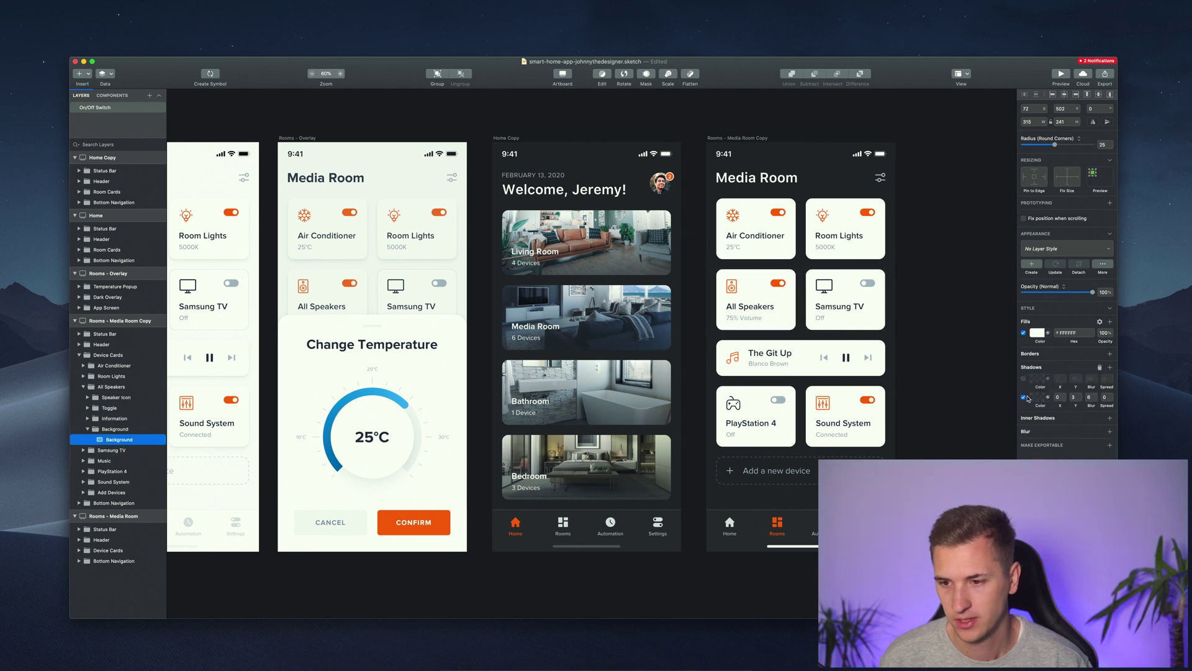
left_click(1026, 397)
left_click(834, 375, "super")
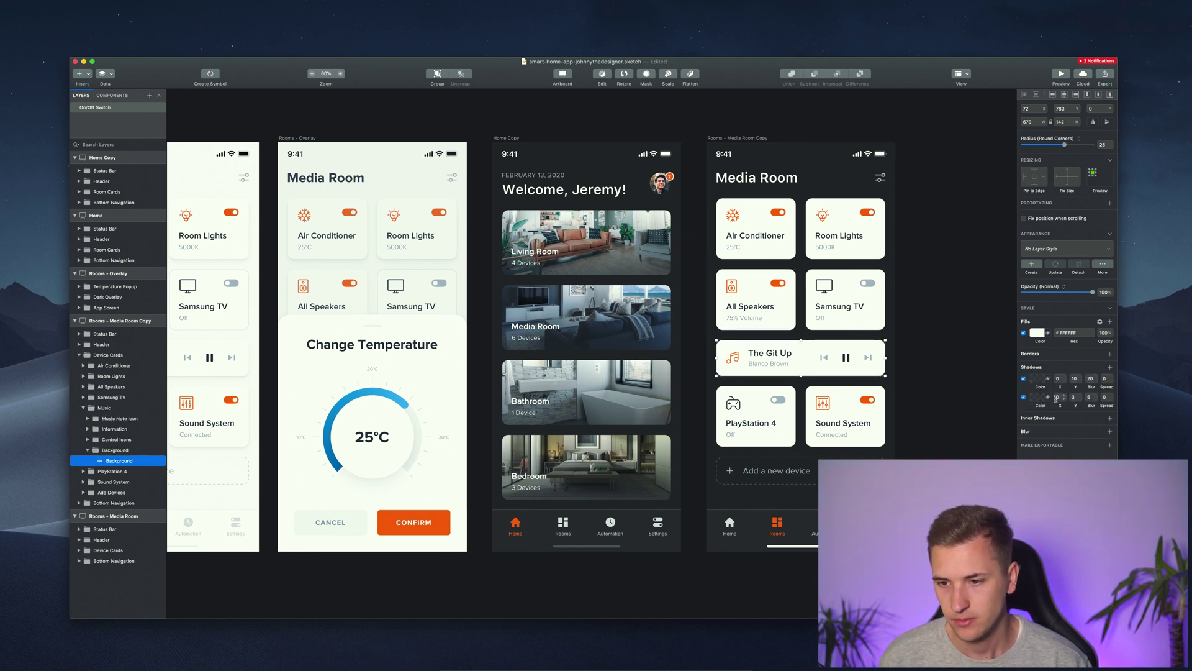
left_click(1024, 397)
left_click(1024, 378)
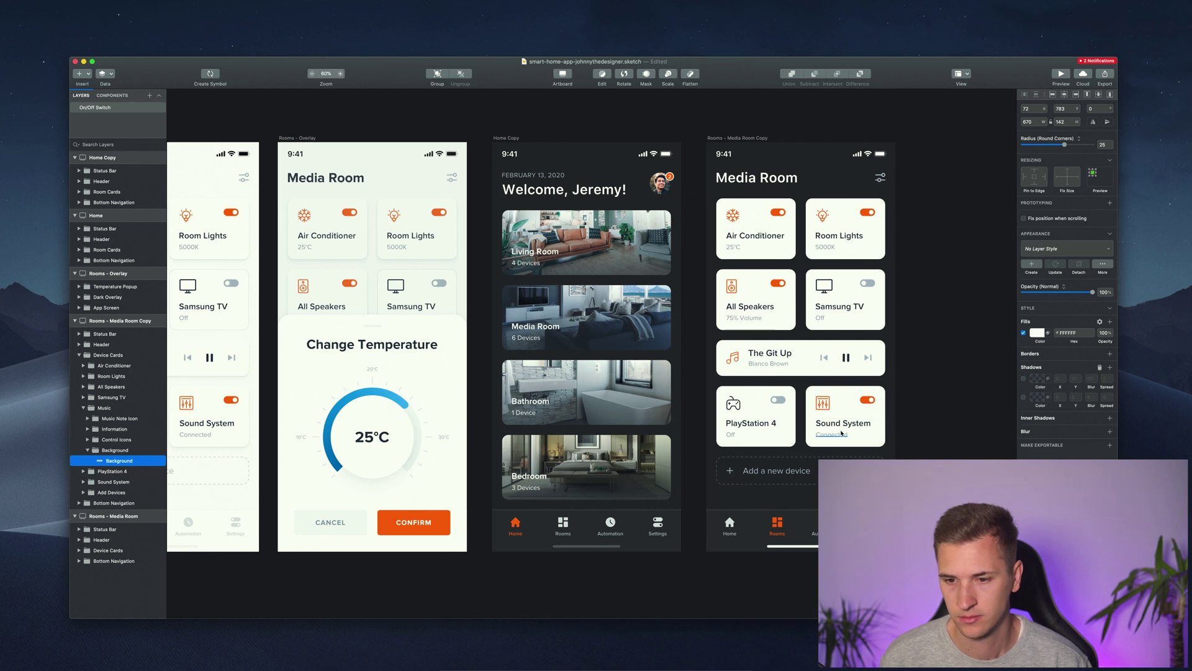
Turn off both shadows on the Sound System card background
left_click(876, 416, "super")
left_click(1024, 397)
left_click(1024, 378)
left_click(743, 398, "super")
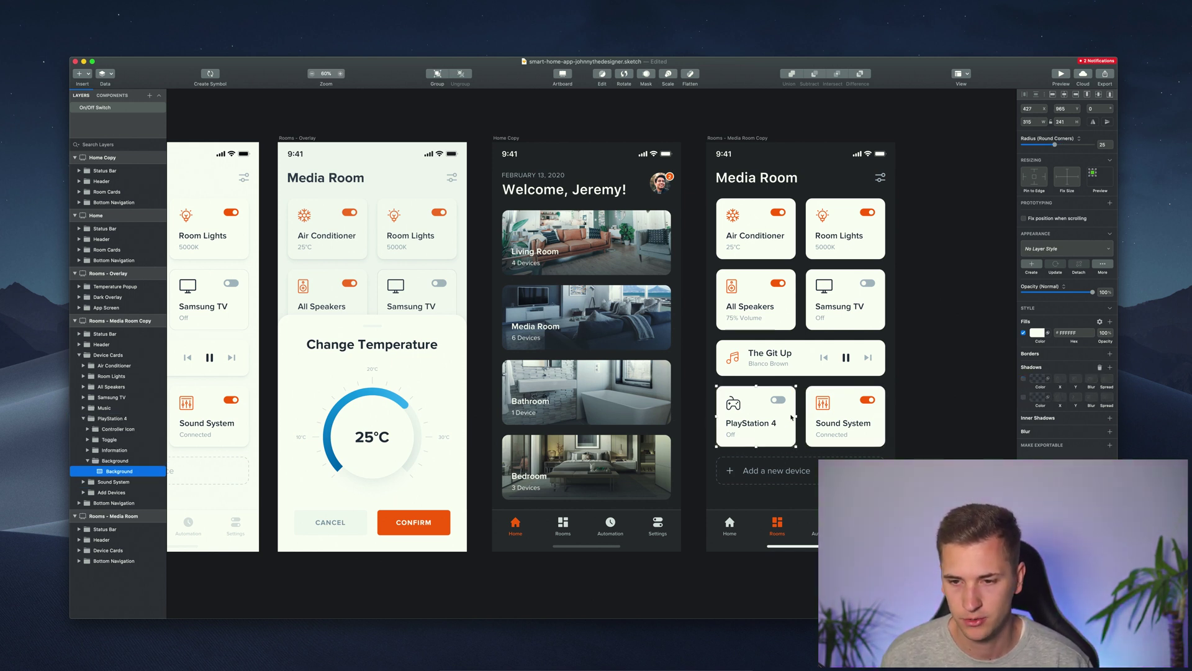
Multi-select the Air Conditioner, Room Lights, All Speakers and Samsung TV card backgrounds
left_click(788, 231, "super")
left_click(871, 229, "shift+super")
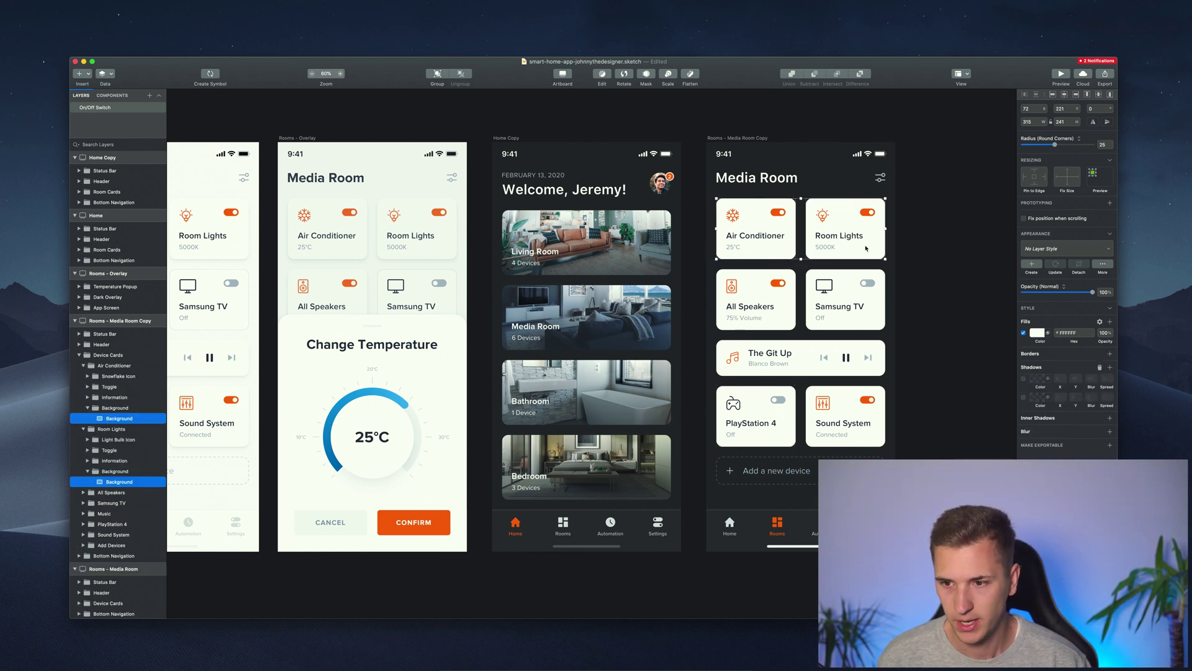
left_click(869, 314, "shift+super")
left_click(788, 320, "shift+super")
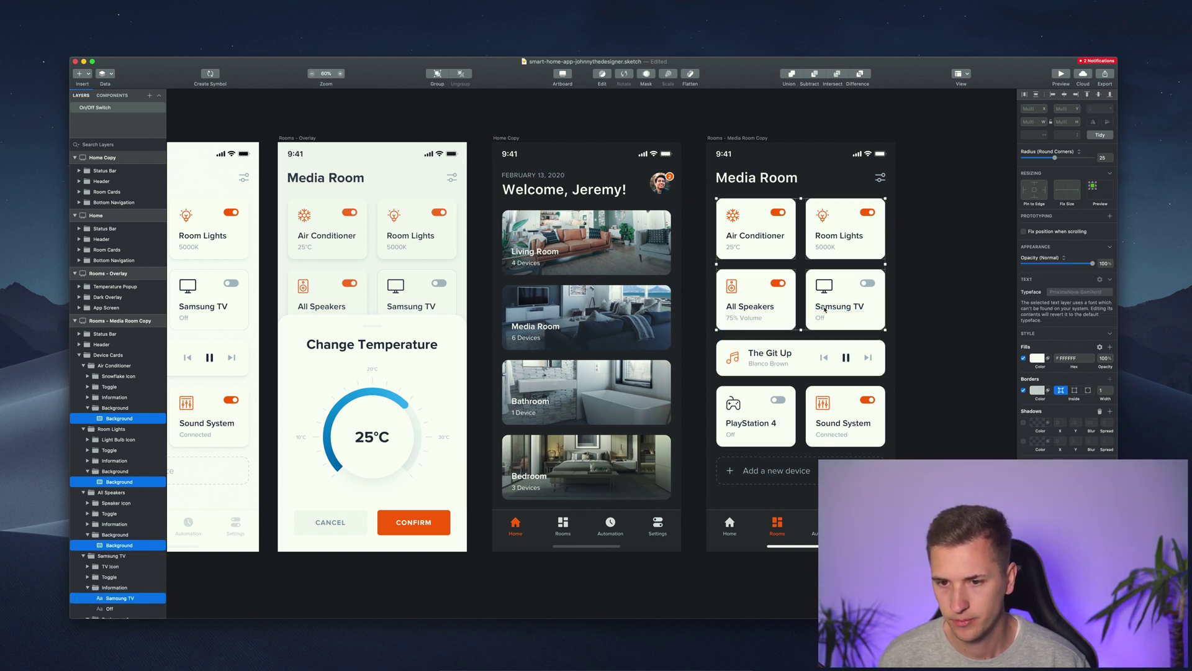
Select the remaining card backgrounds without Samsung TV and darken their fill to 2C3031 grey
left_click(869, 323, "shift+super")
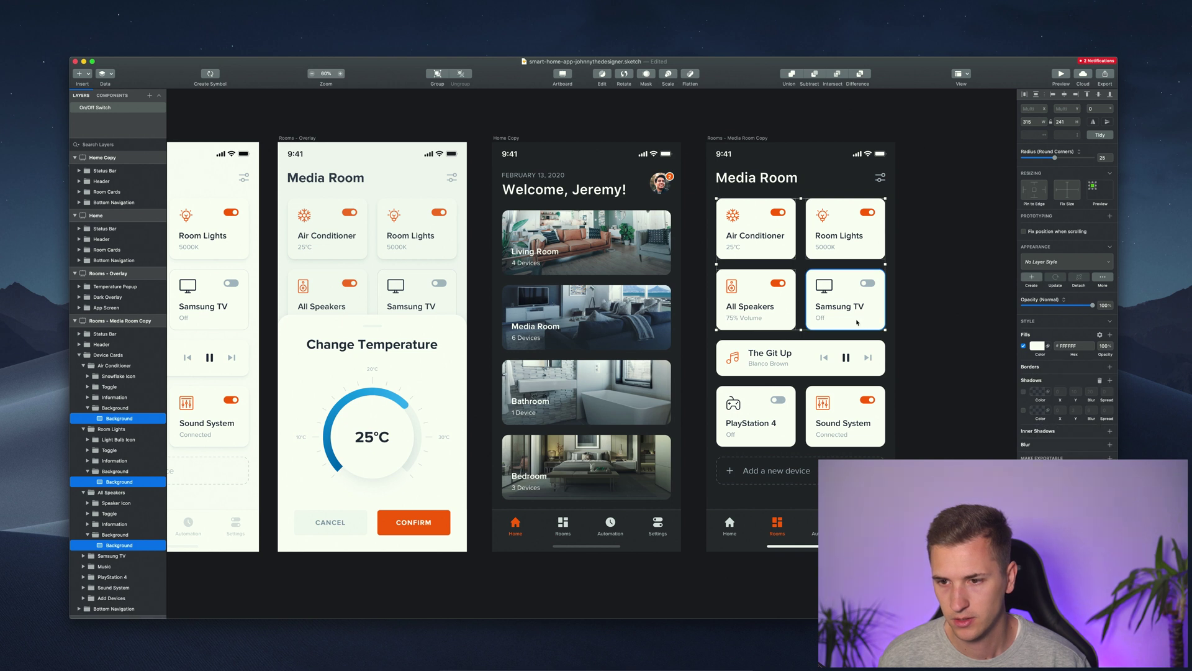
left_click(770, 412, "shift+super")
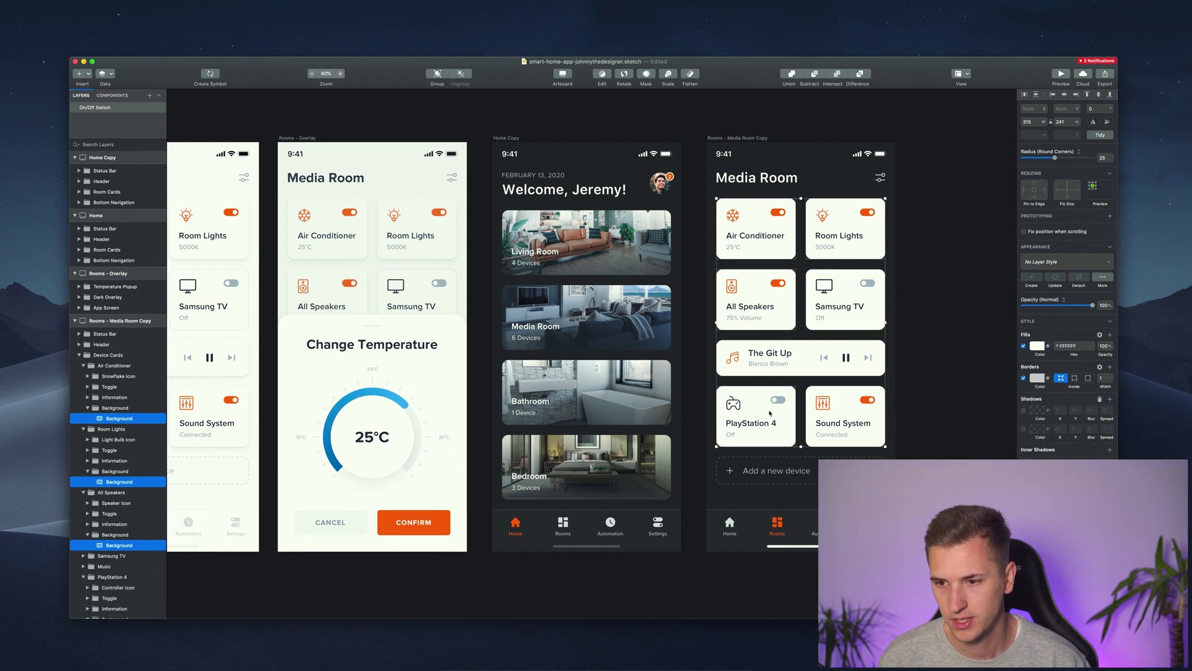
left_click(832, 407, "shift+super")
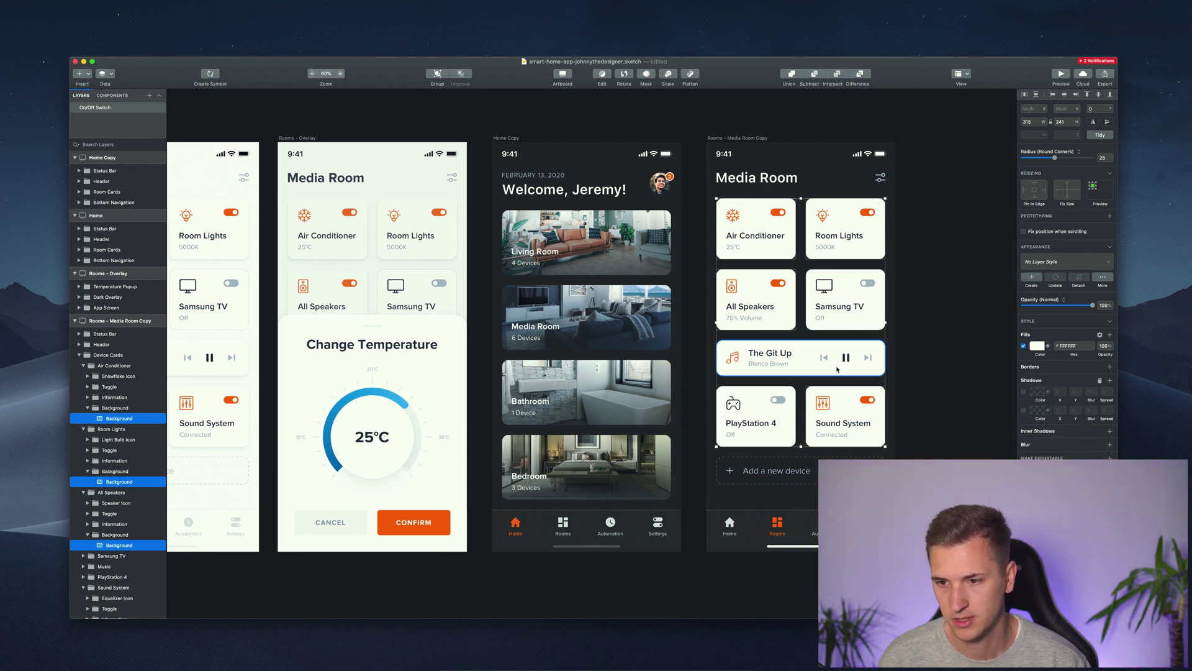
left_click(837, 369, "shift+super")
left_click(1037, 345)
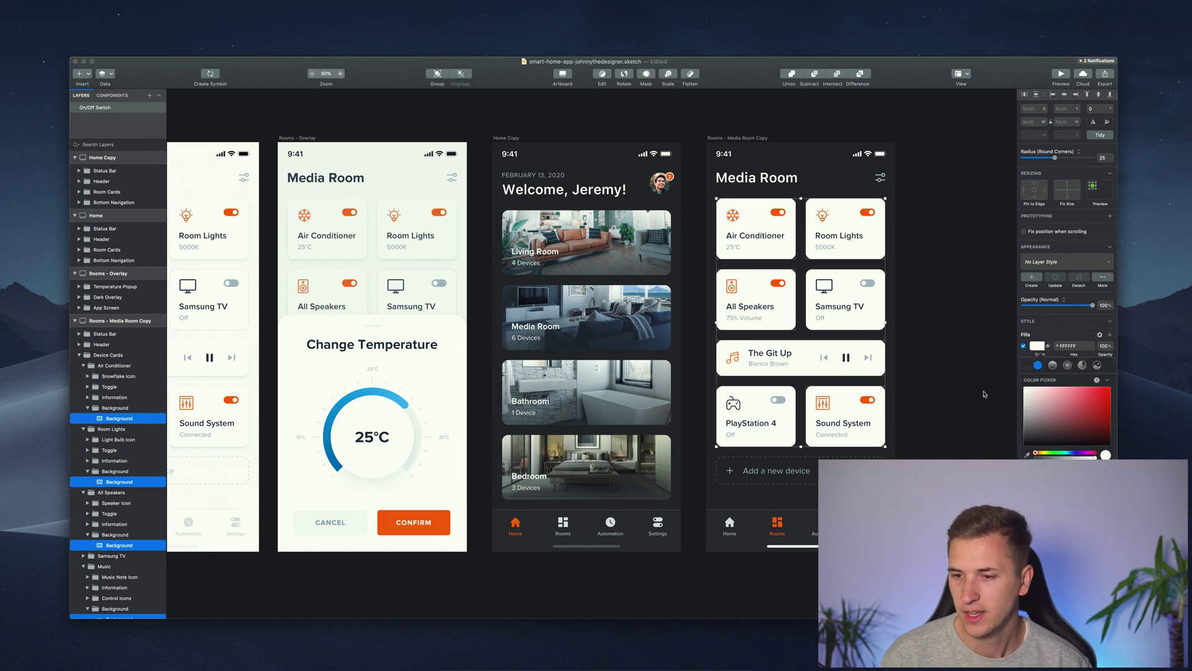
mouse_move(1028, 422)
left_mouse_down()
mouse_move(1006, 436)
mouse_move(1025, 429)
mouse_move(1068, 454)
mouse_move(1061, 428)
left_mouse_up()
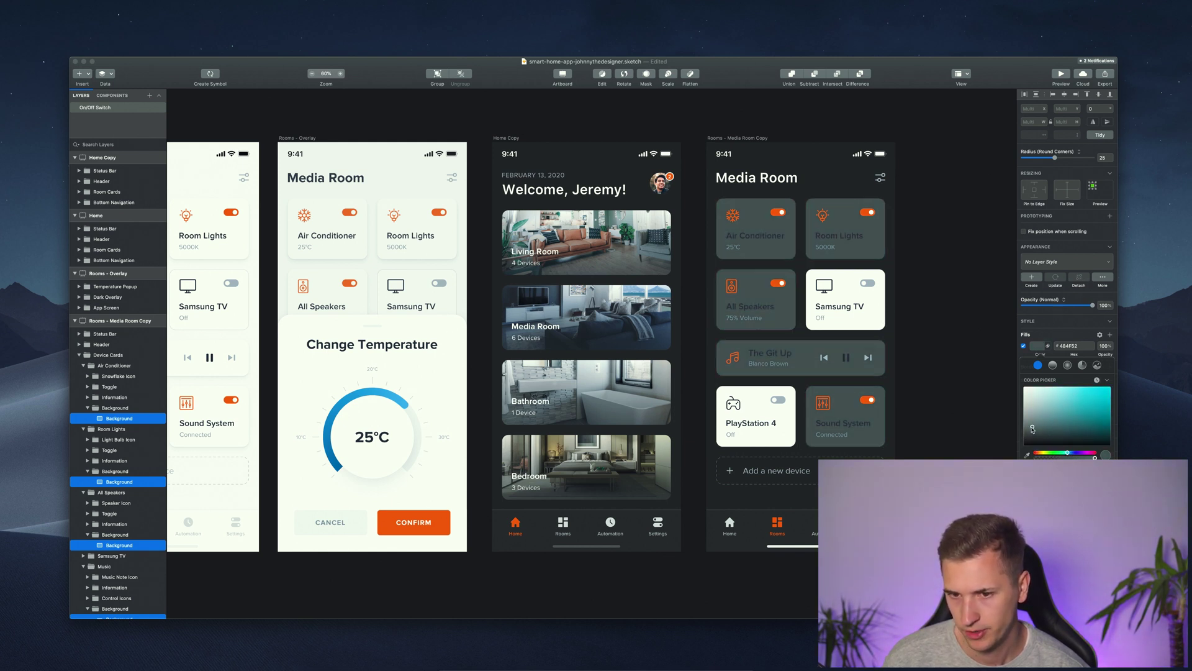
left_click_drag(1032, 429, 1034, 434)
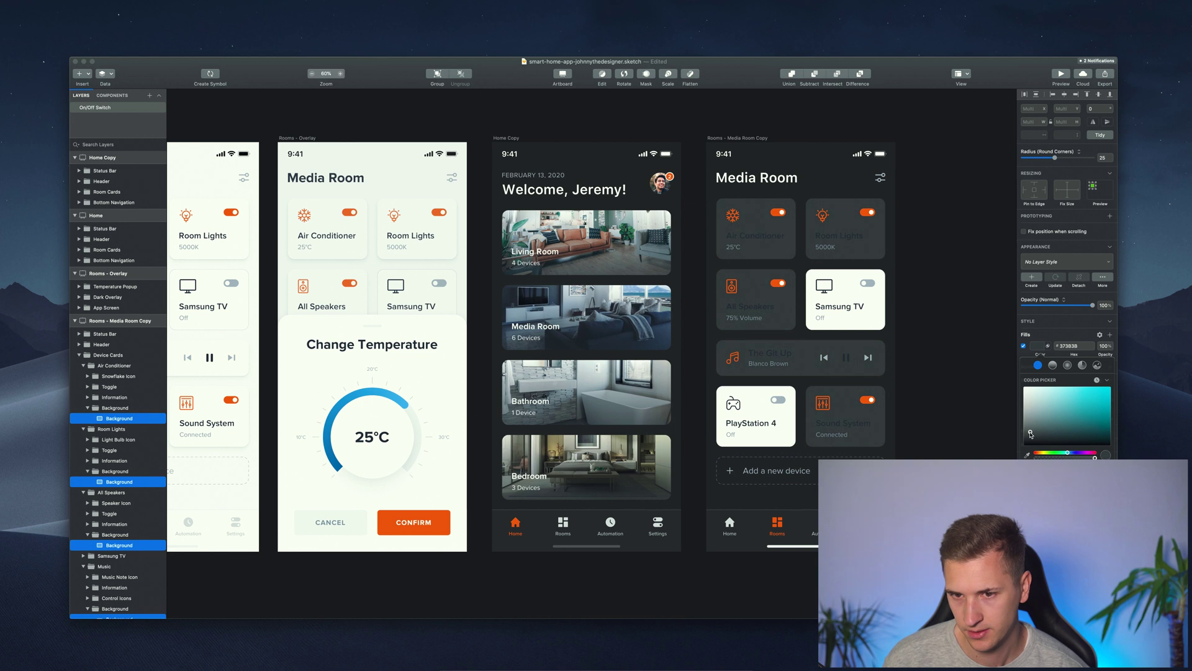
left_click_drag(1029, 433, 1033, 436)
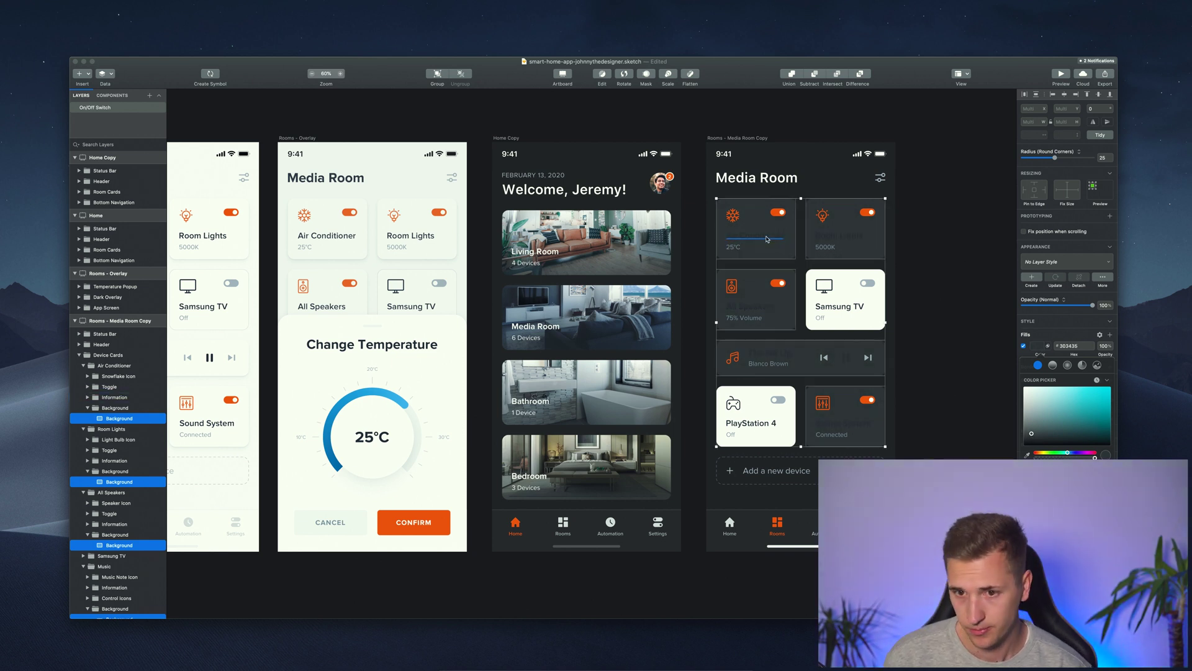
left_click(839, 236, "super")
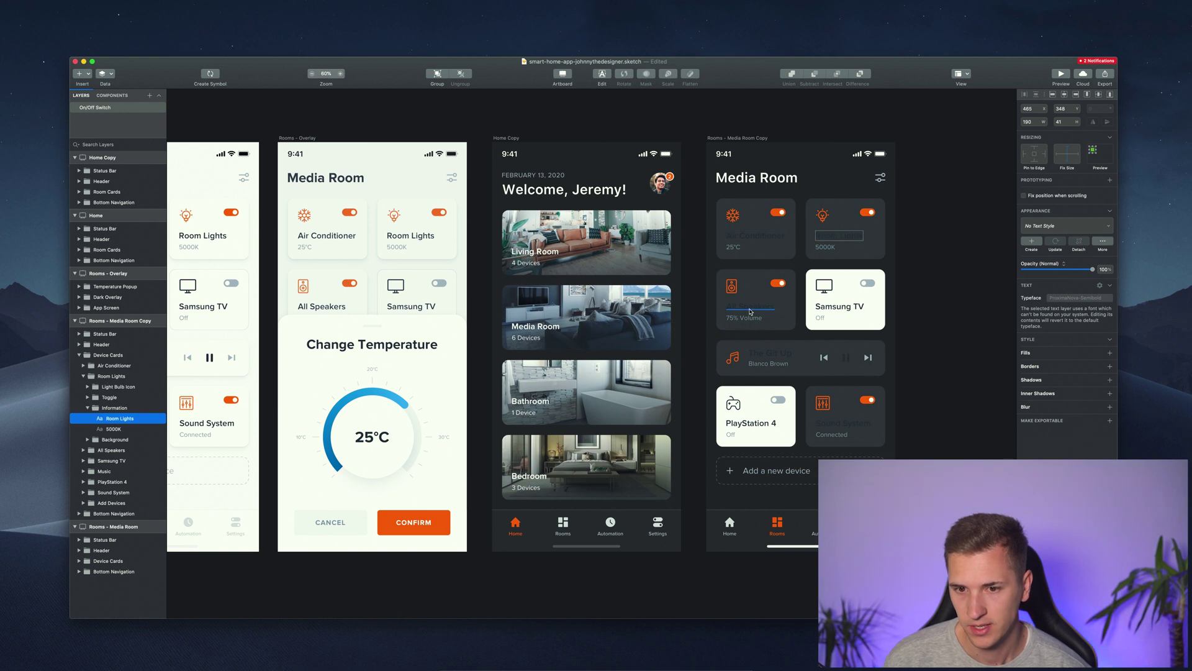
left_click(750, 307, "shift+super")
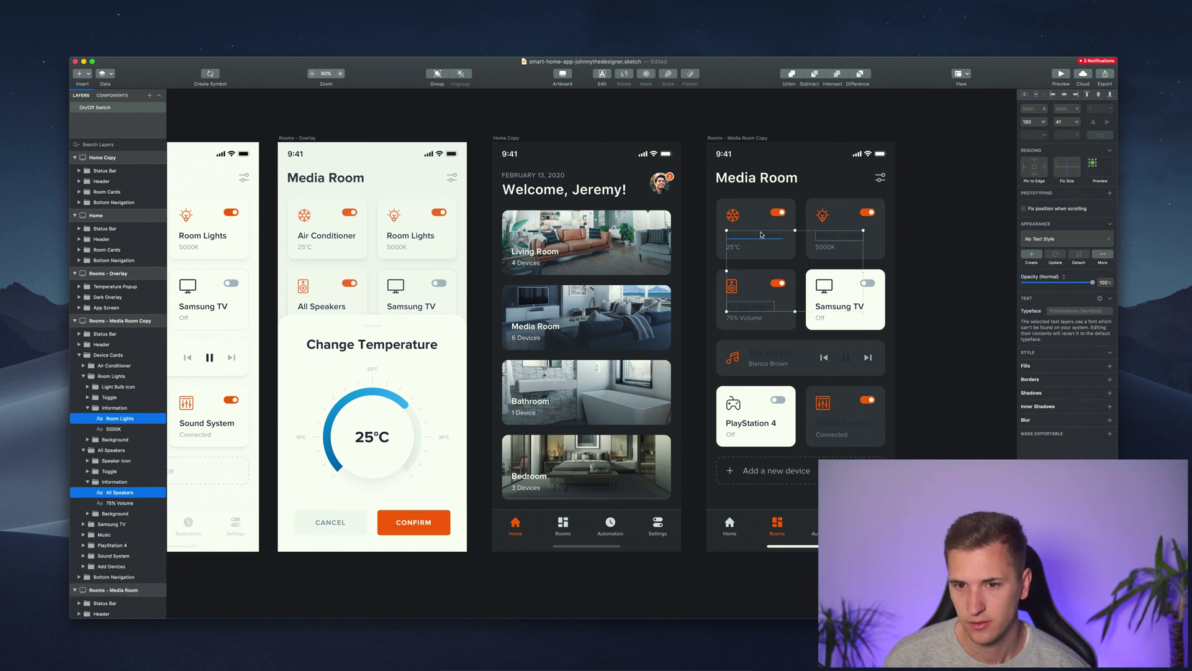
left_click(782, 353, "shift+super")
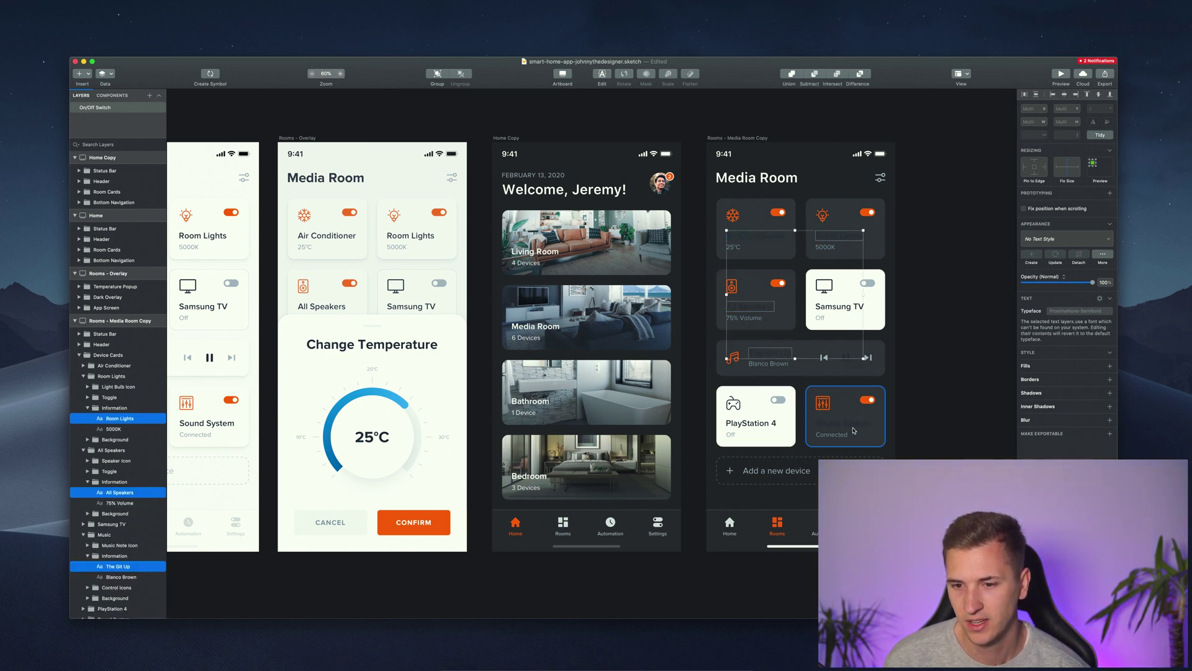
double_click(854, 426)
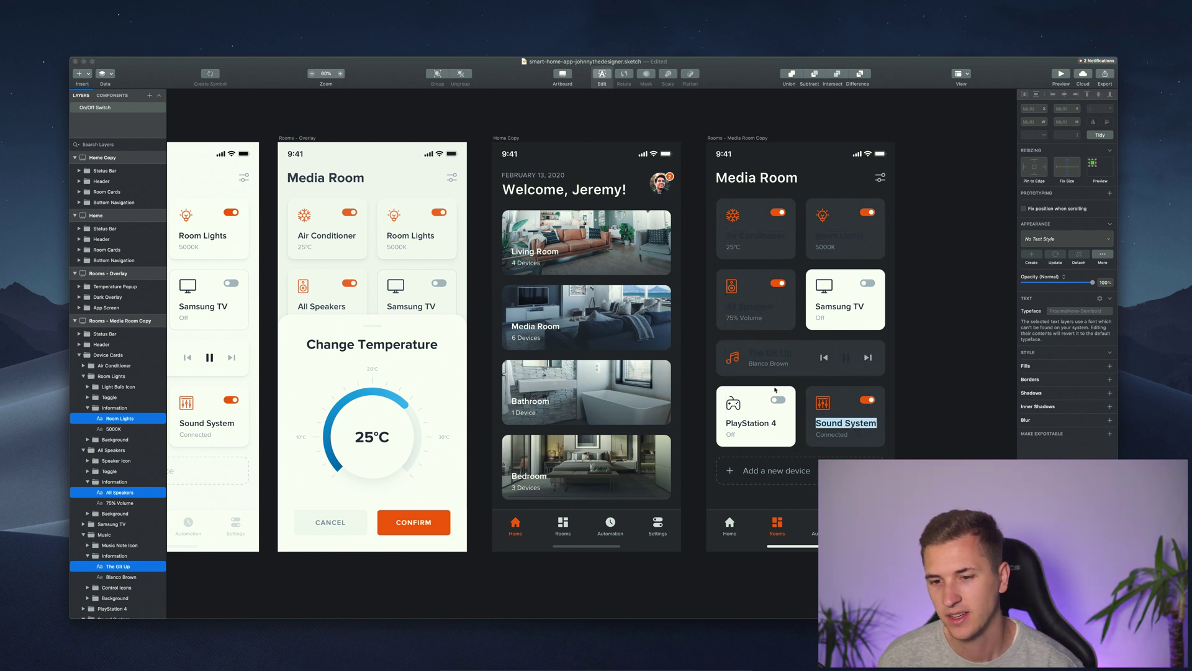
left_click(849, 428, "shift+super")
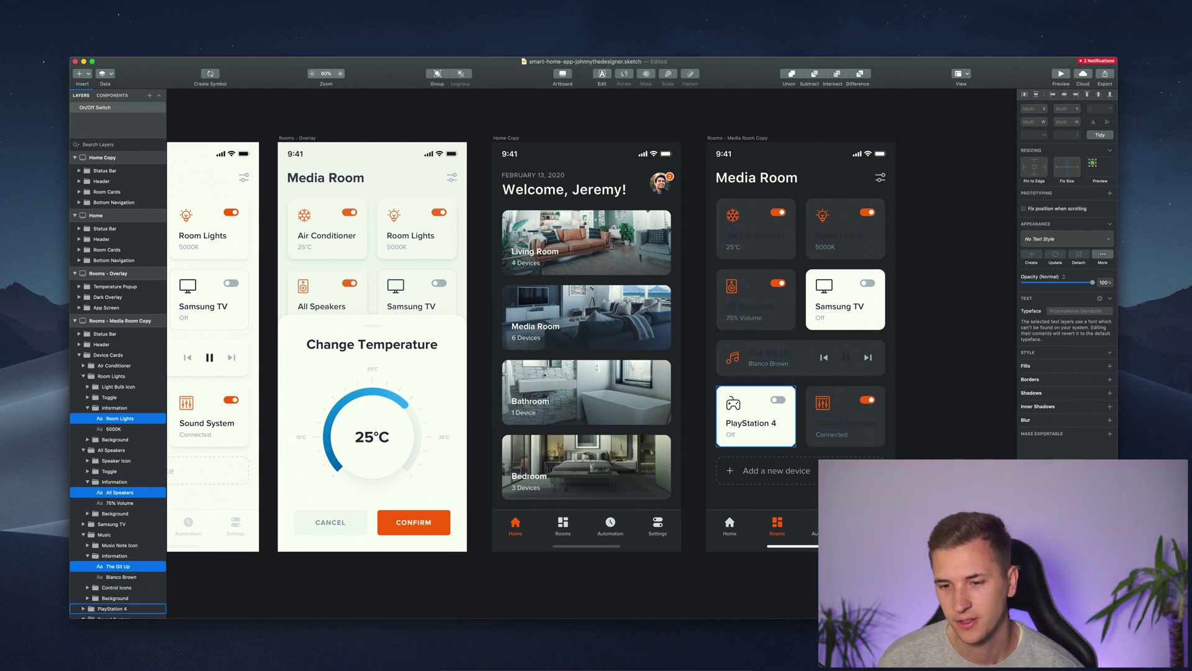
left_click(849, 433)
left_click(852, 425)
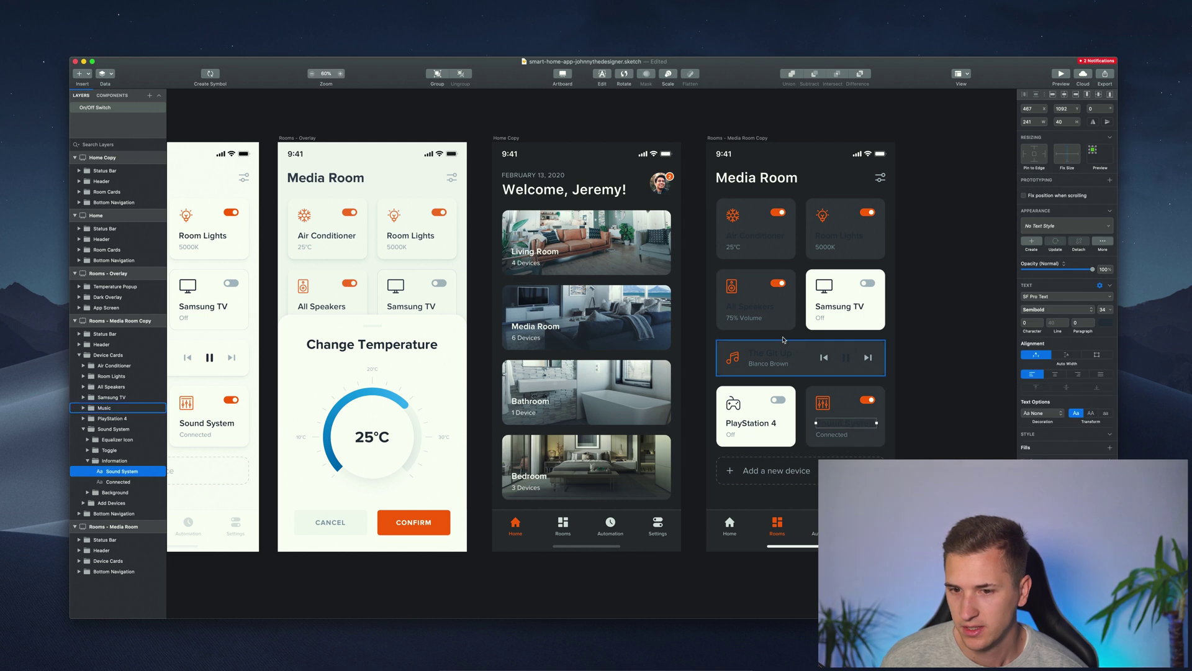
double_click(775, 355)
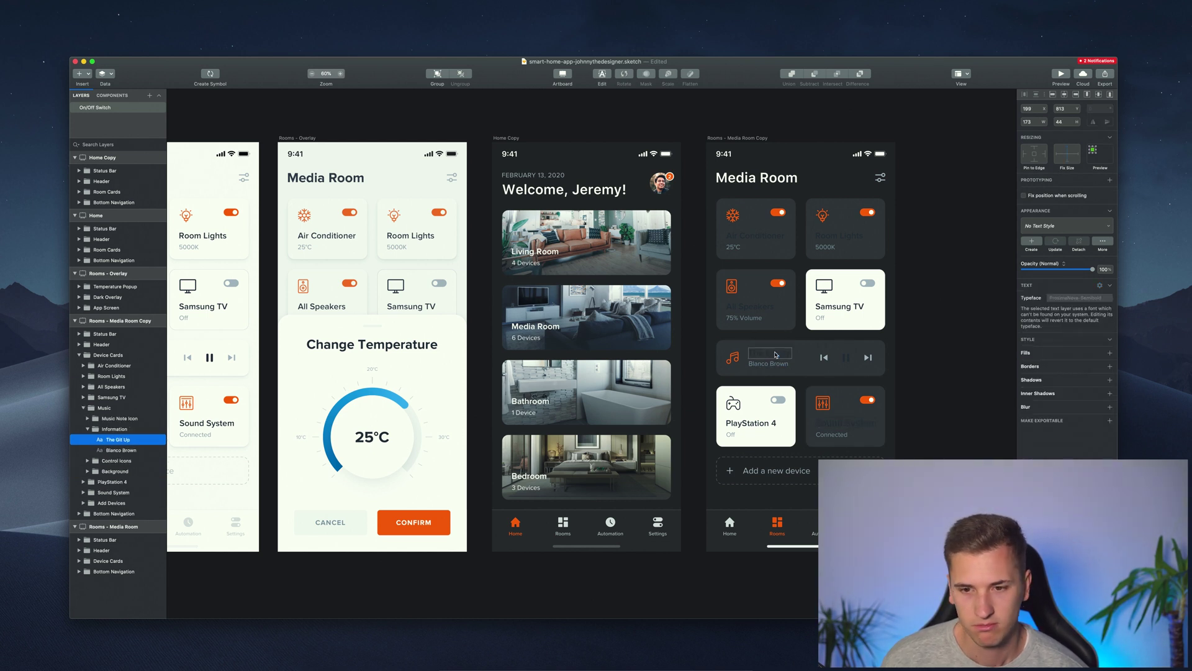
left_click(755, 305)
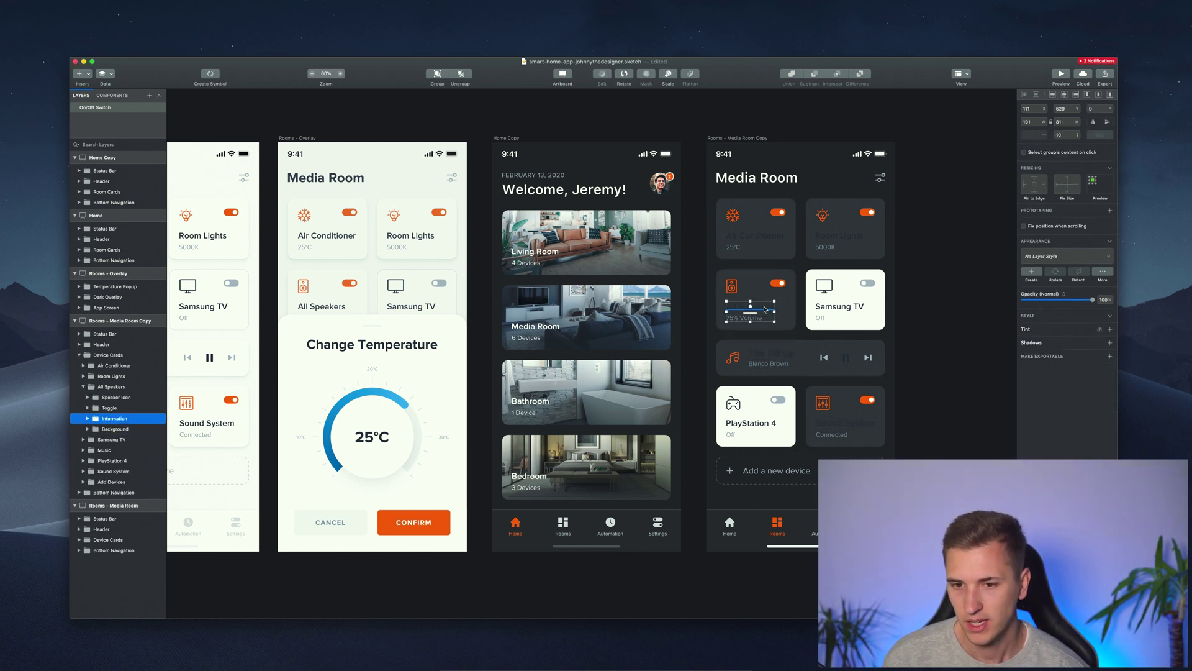
double_click(756, 306)
left_click(756, 235)
left_click(837, 238)
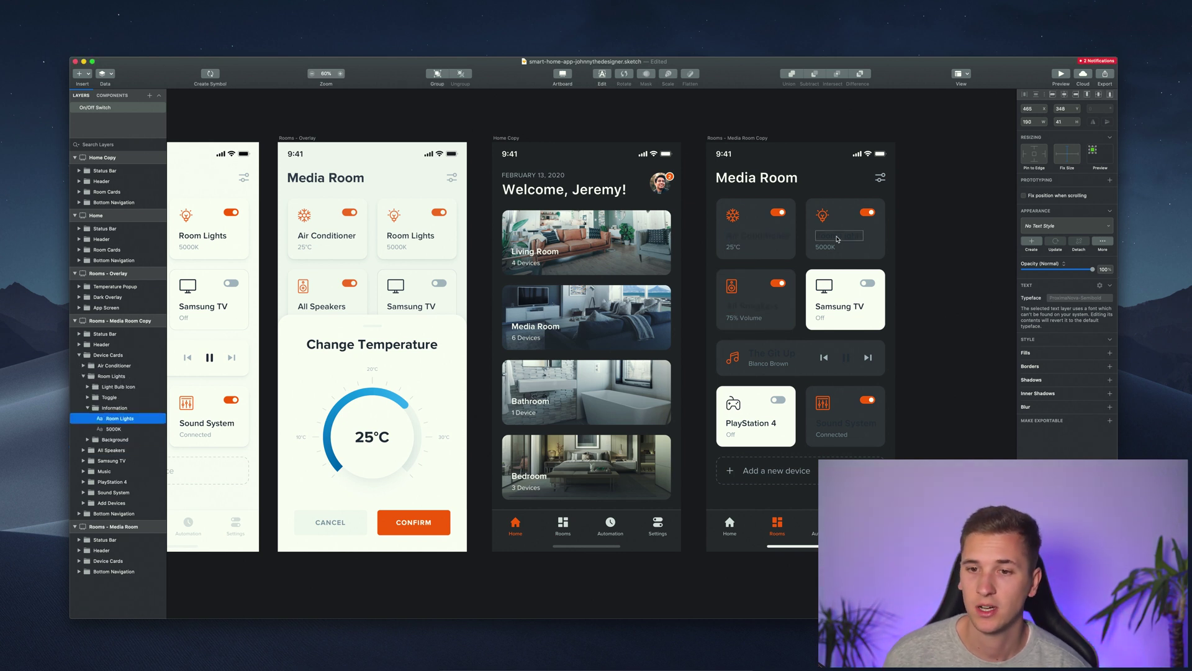
double_click(837, 238)
key("Escape")
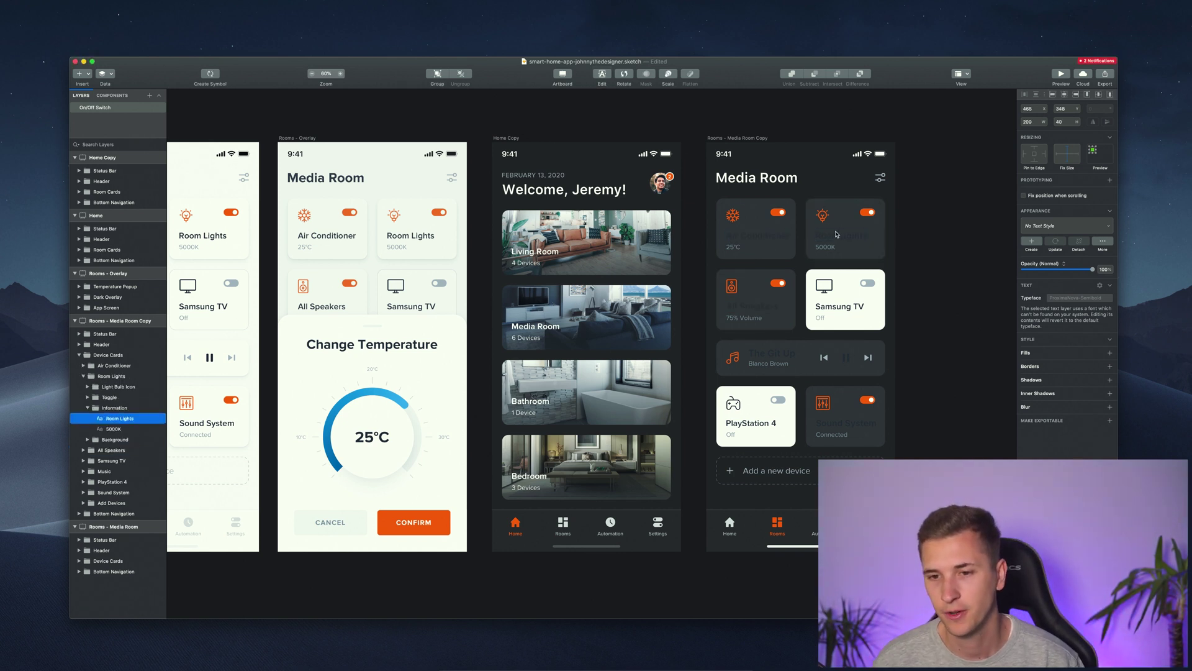
key("Return")
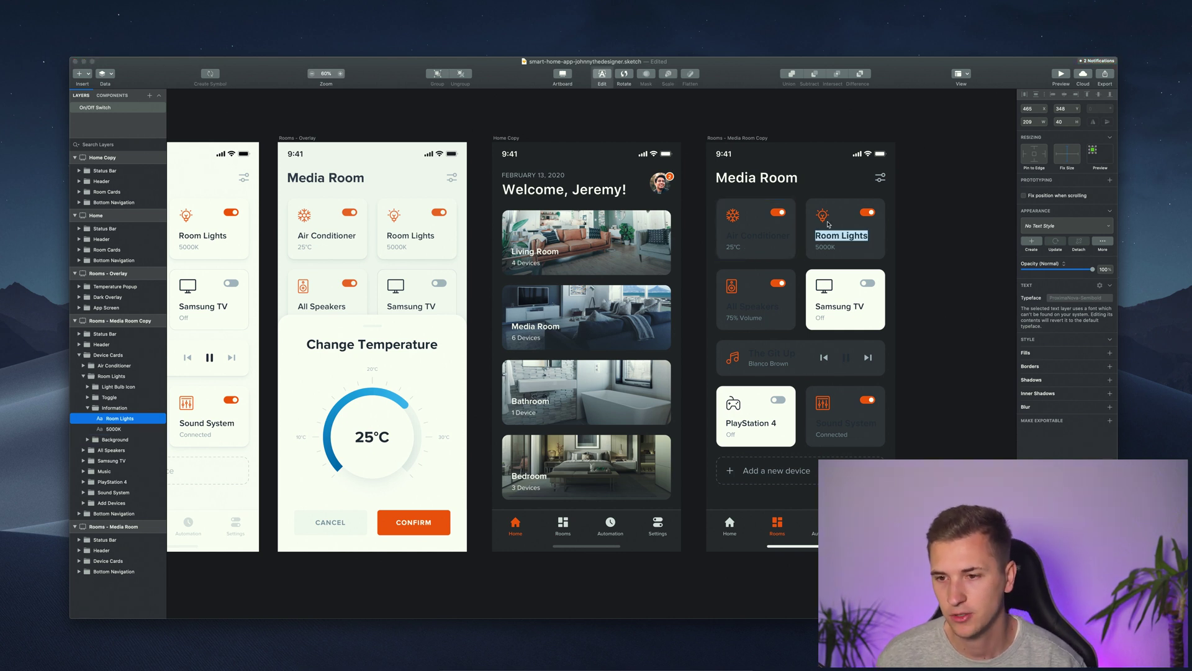
key("Escape")
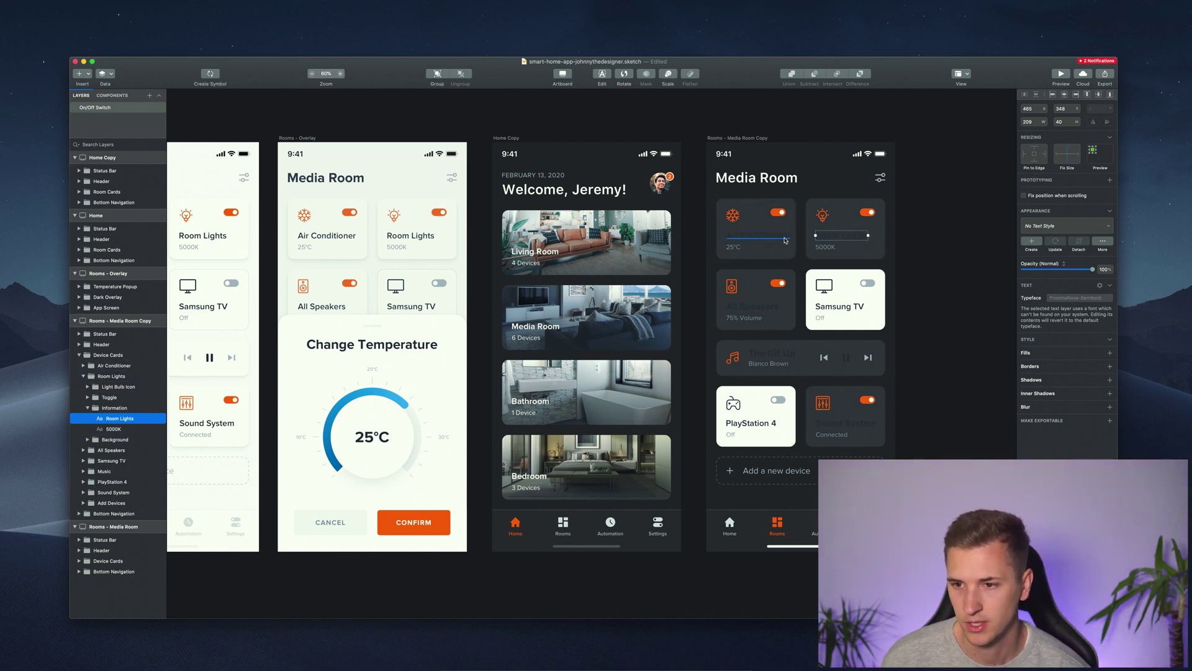
left_click(765, 240)
left_click(841, 238)
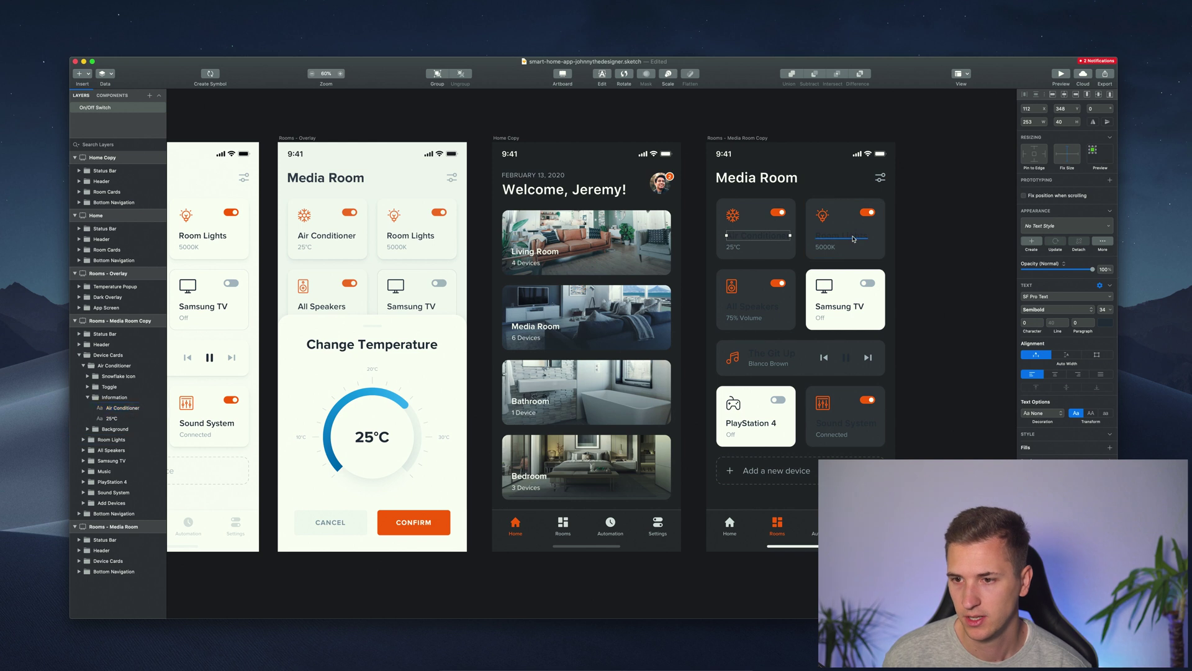
left_click(774, 238, "shift")
left_click(753, 306, "shift")
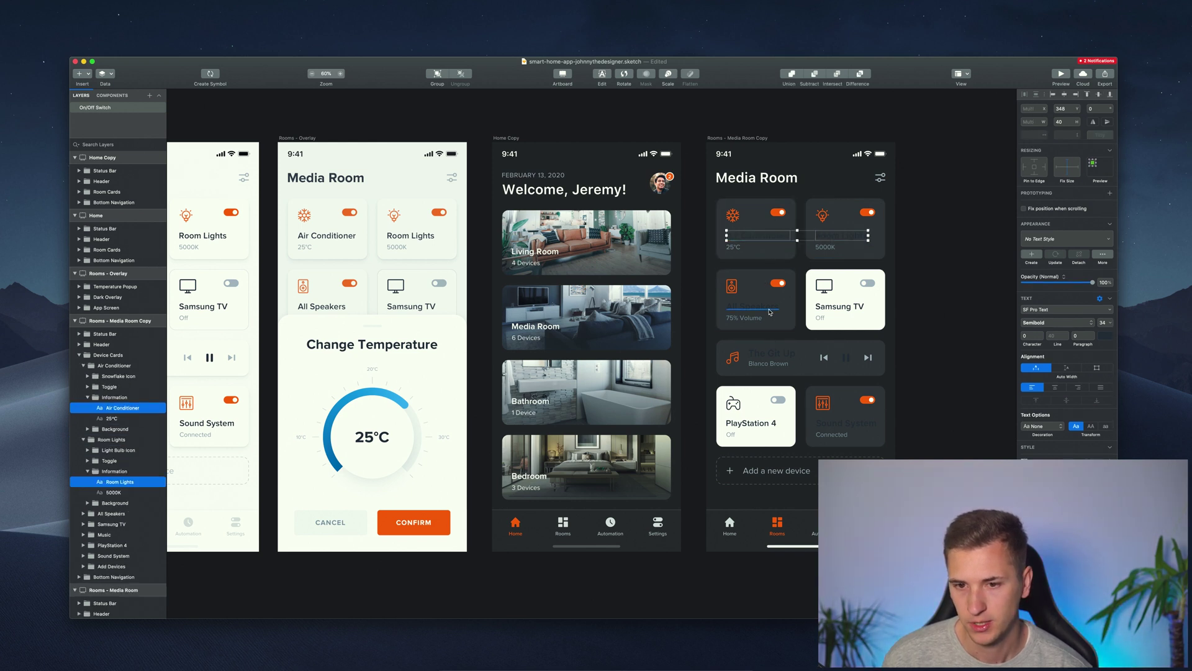
left_click(782, 355, "shift")
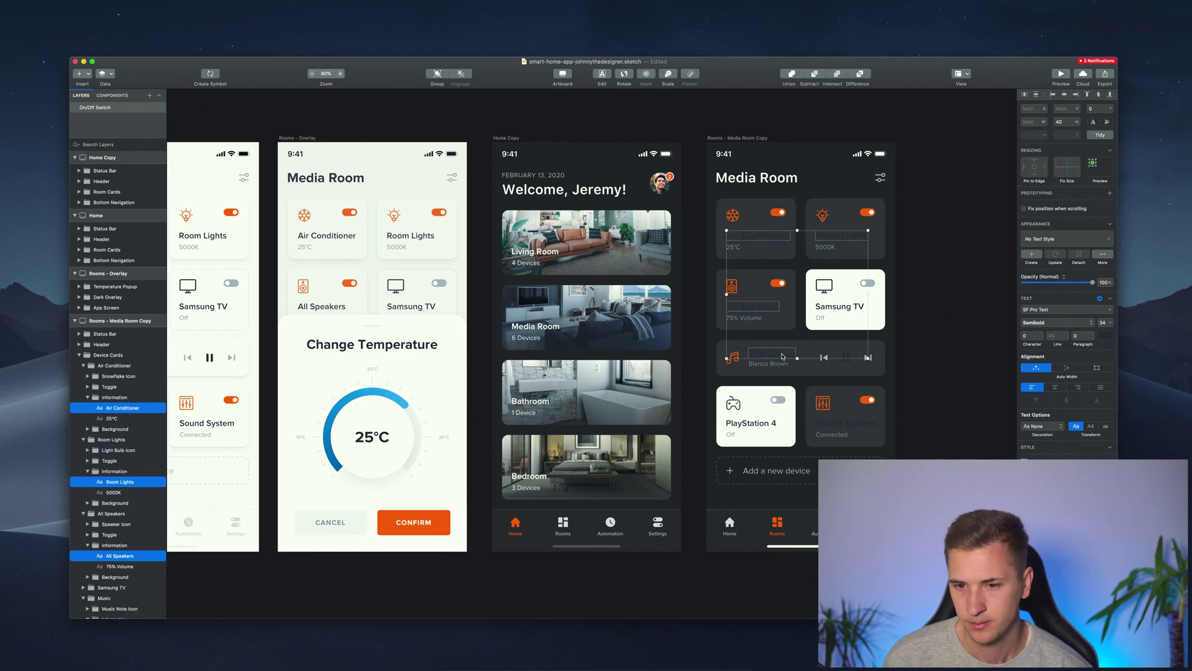
left_click(790, 426)
left_click(878, 308, "shift")
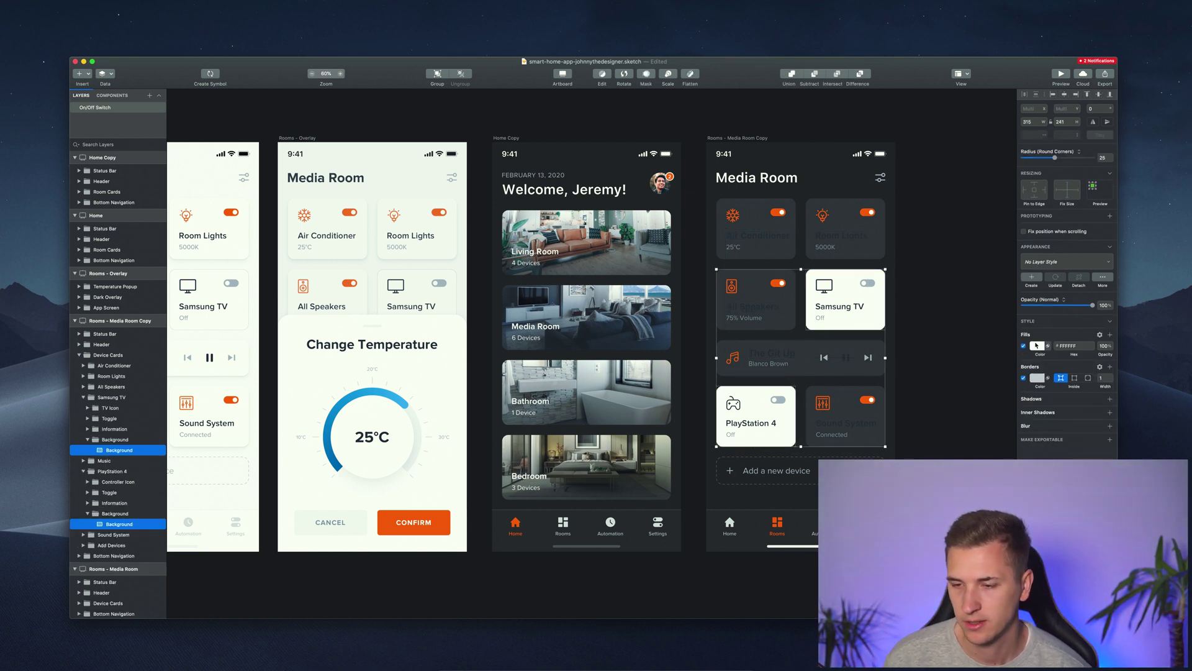
Fill the Samsung TV and PlayStation 4 backgrounds with the sampled dark 303435 colour
left_click(1037, 346)
left_click_drag(1030, 404, 1032, 420)
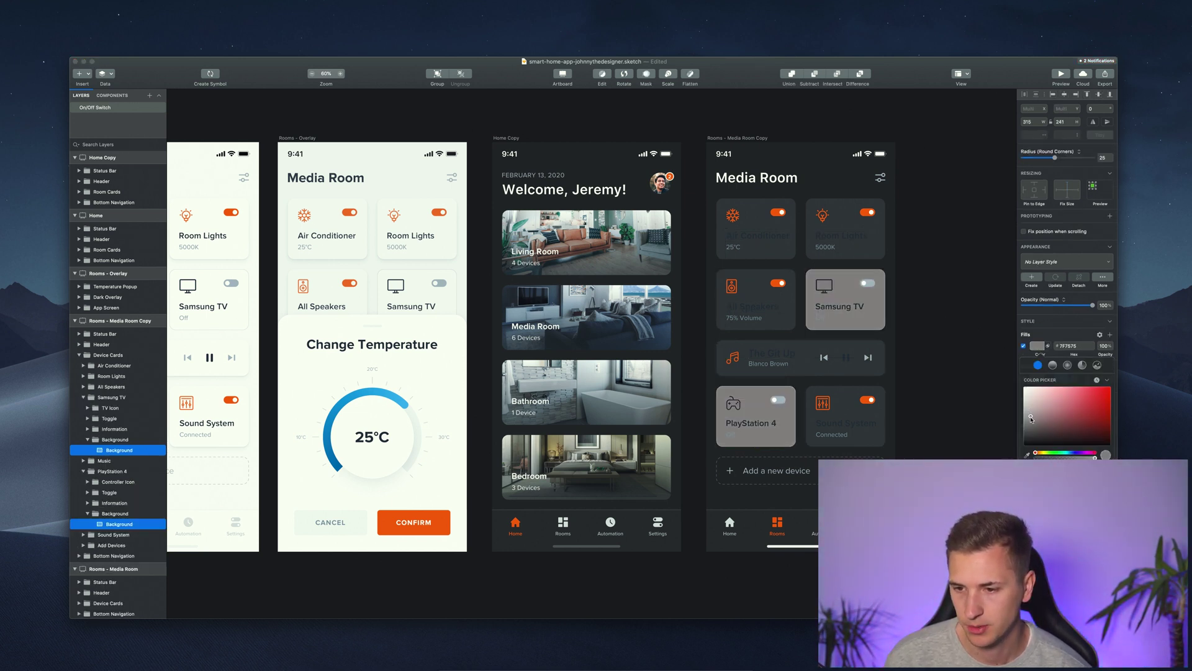
left_click(1028, 455)
left_click(811, 371)
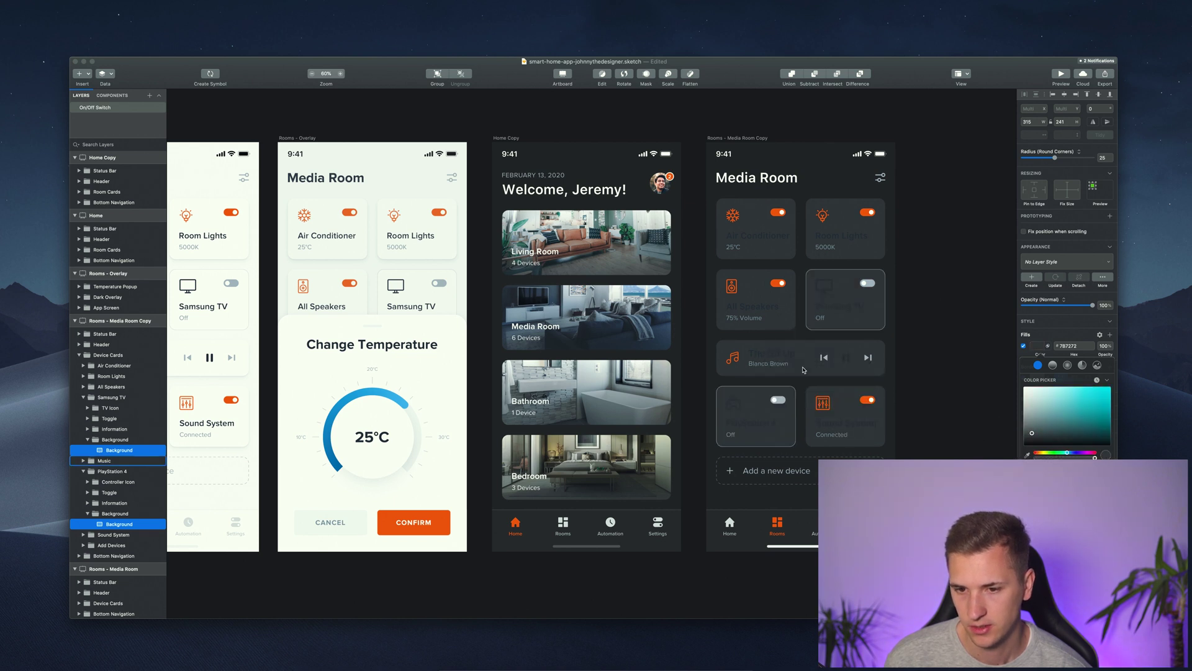
left_click(972, 405)
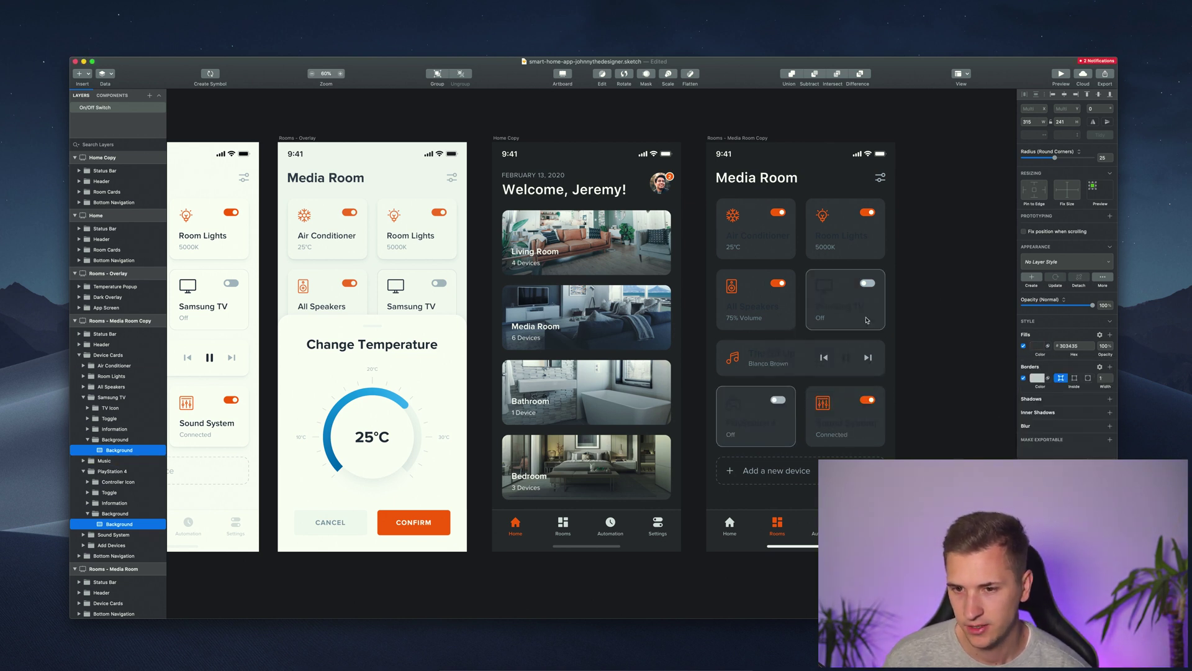
key("Escape")
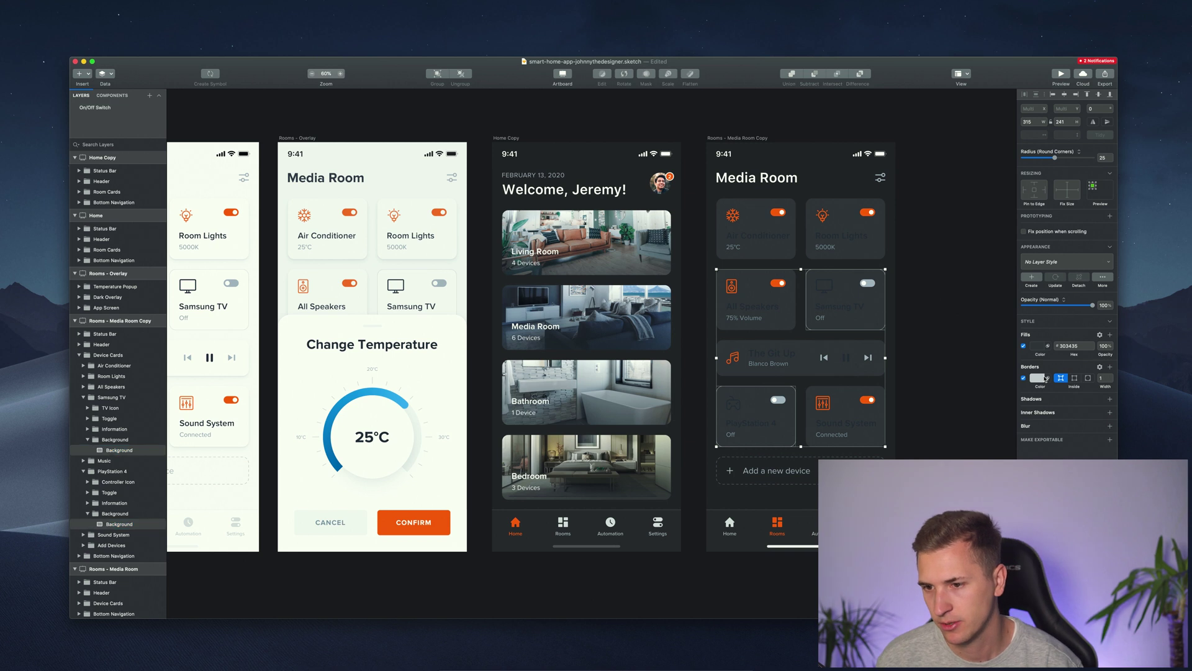
key("super+z")
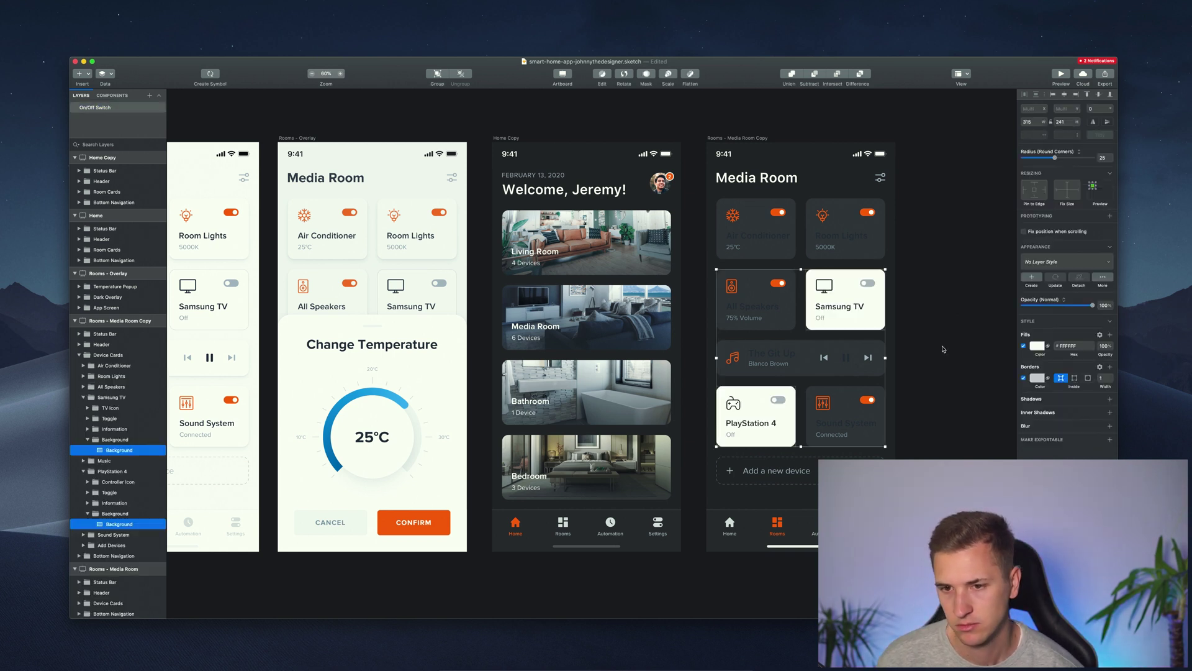
left_click(1037, 346)
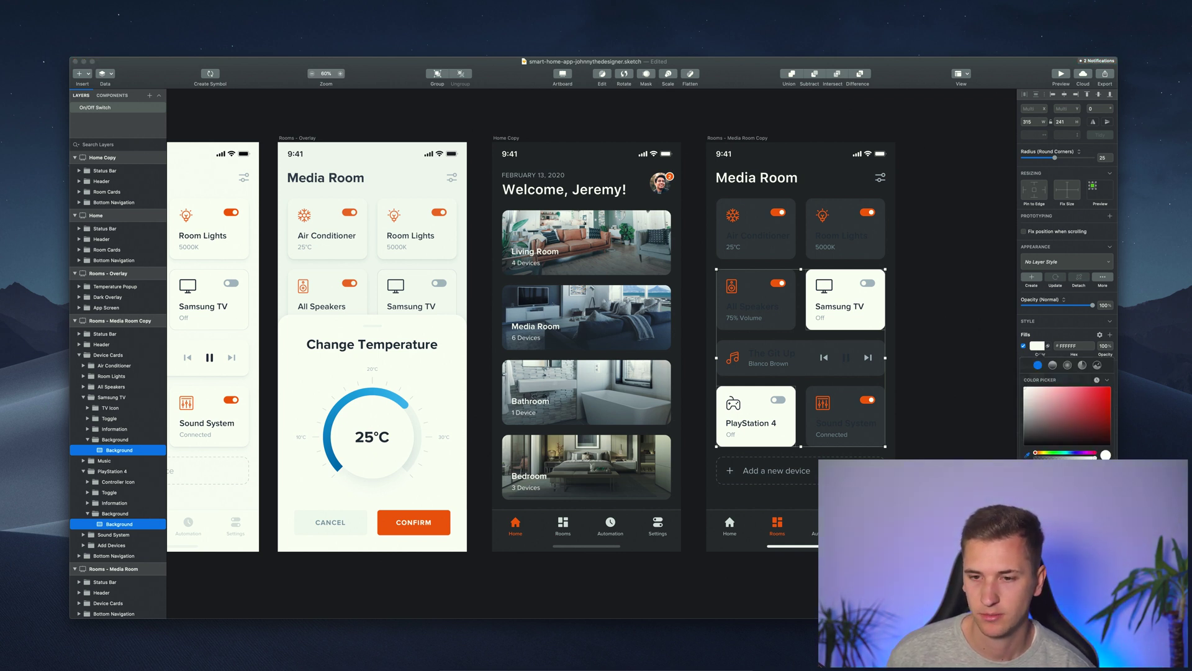
left_click(1028, 455)
left_click(881, 395)
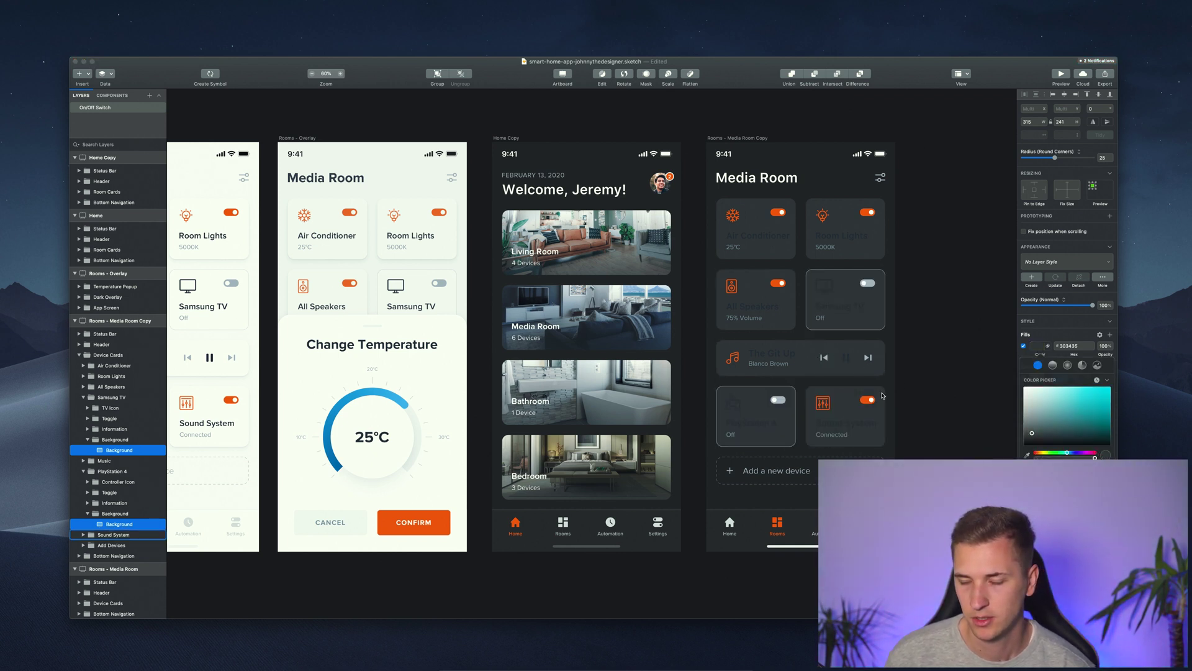
left_click(1037, 346)
Darken the border colour of the Samsung TV and PlayStation 4 cards
left_click(1039, 378)
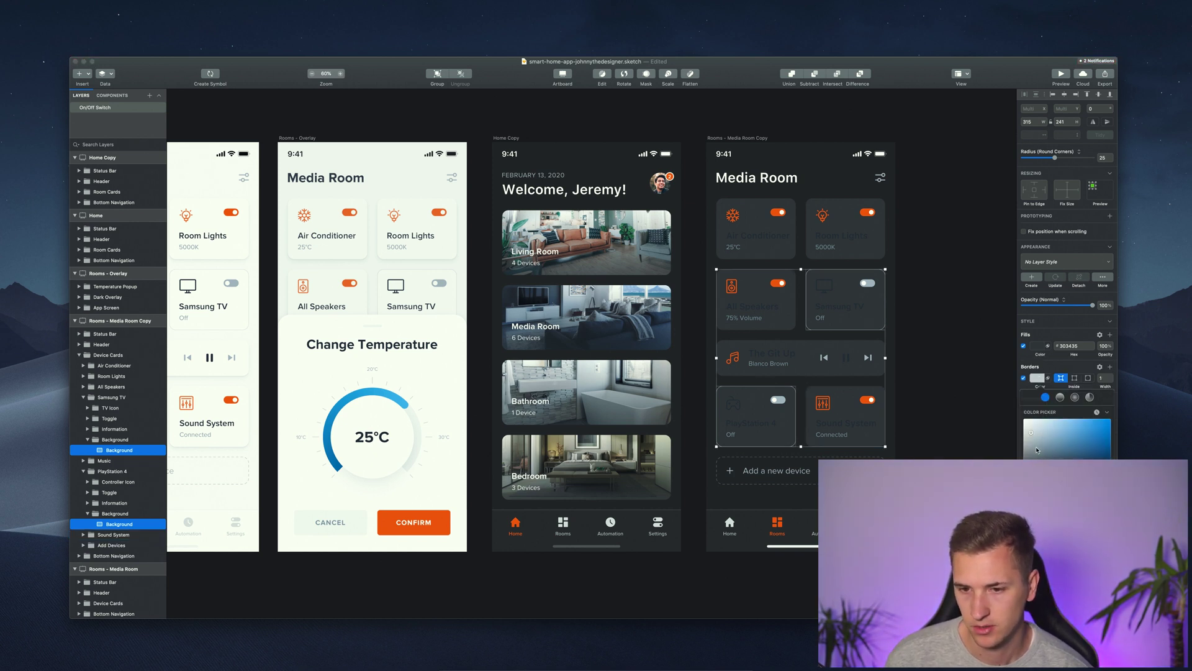
mouse_move(1037, 450)
left_mouse_down()
mouse_move(1029, 428)
mouse_move(1032, 472)
mouse_move(1029, 454)
left_mouse_up()
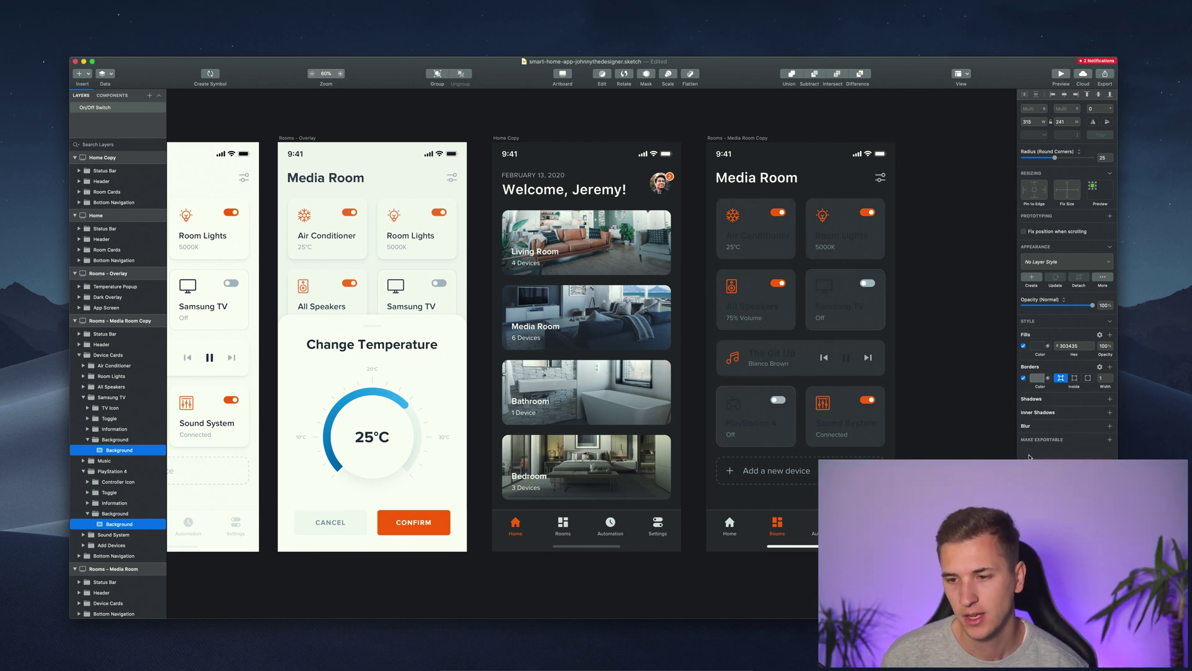
key("Escape")
left_click(340, 73)
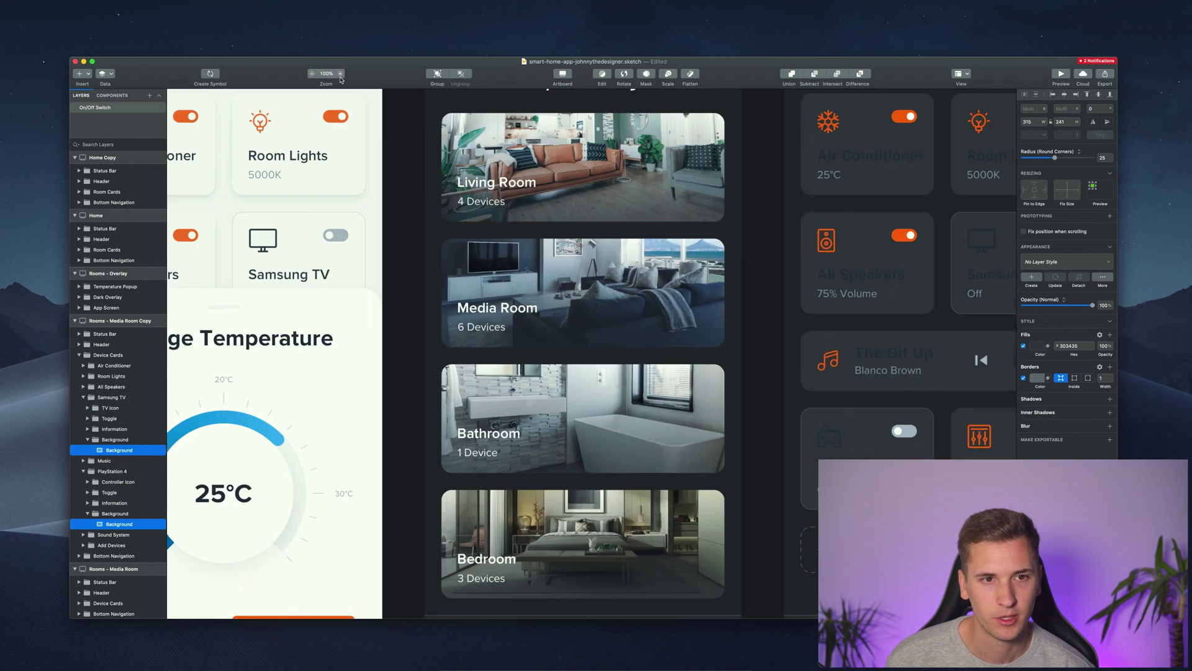
Clear the selection and scroll until the dark Home and Media Room copies show side by side
left_click(406, 153)
scroll(406, 154, "right", 8)
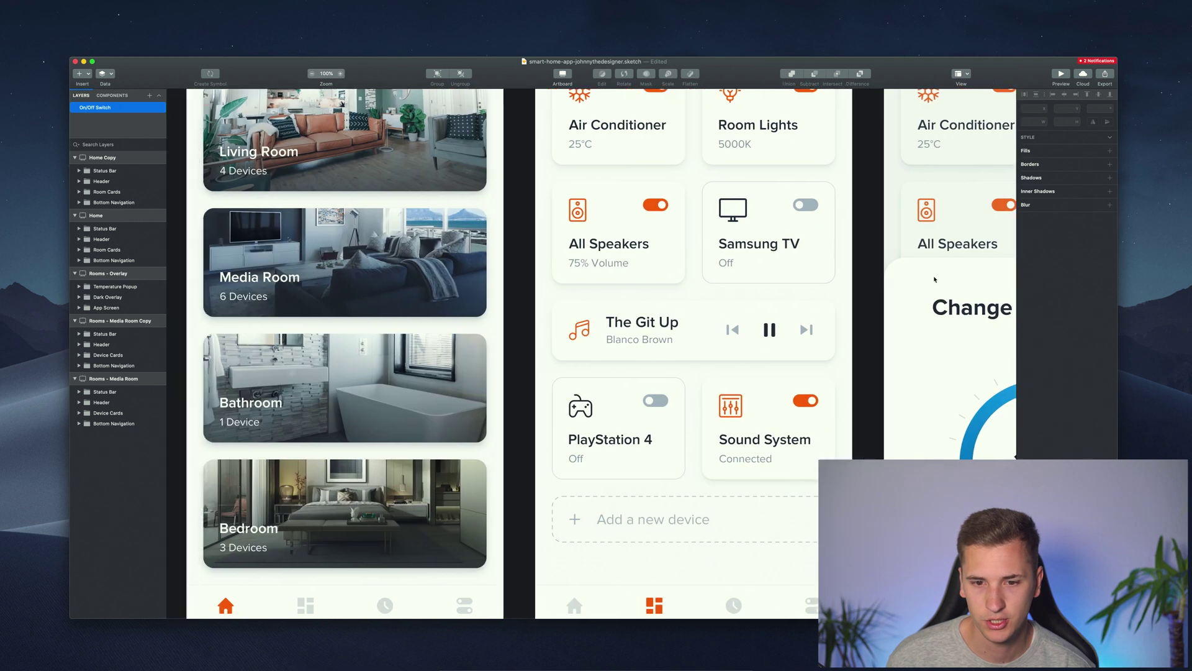
scroll(934, 280, "up", 3)
scroll(934, 280, "right", 3)
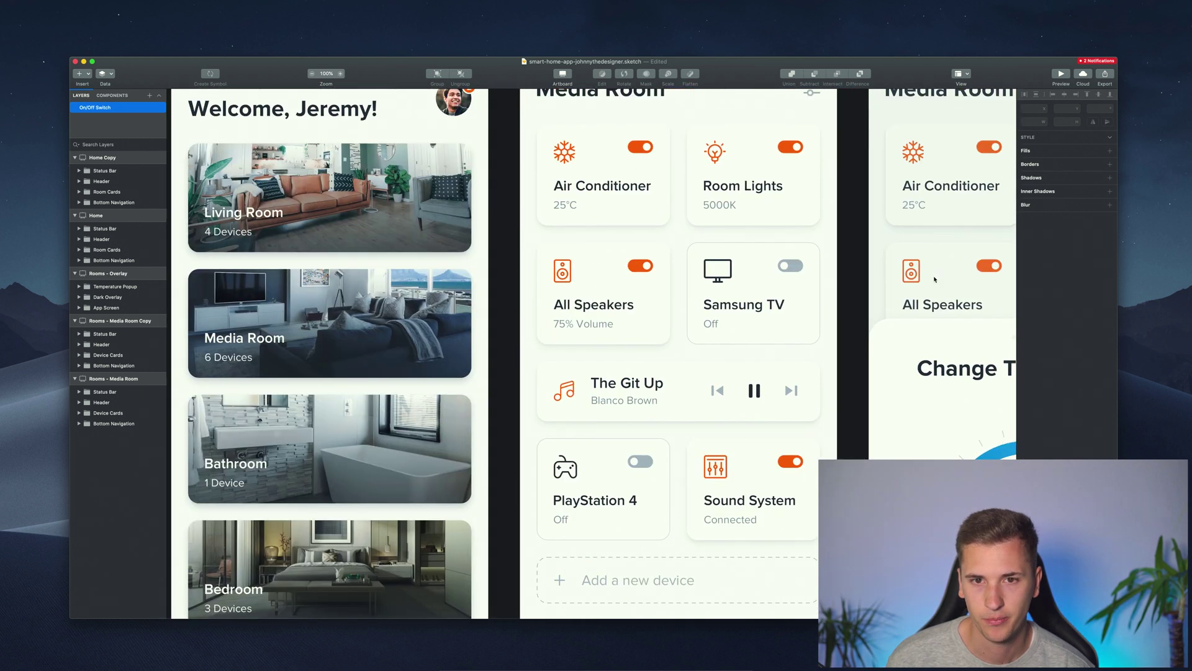
scroll(935, 279, "down", 1)
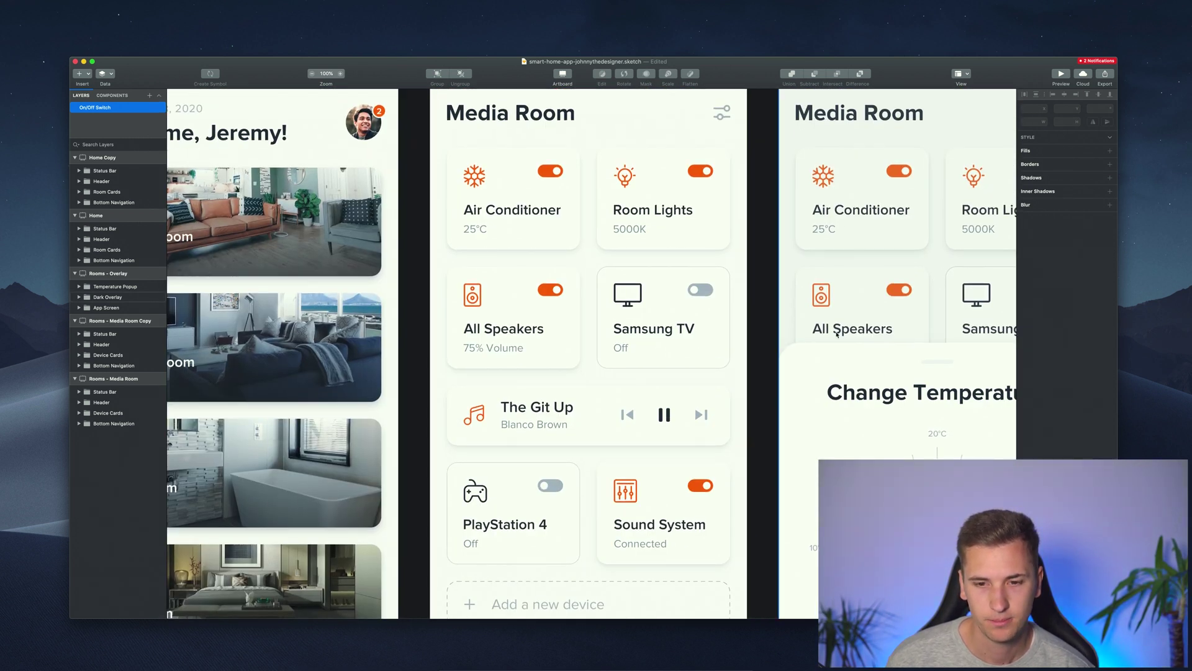
scroll(837, 335, "right", 5)
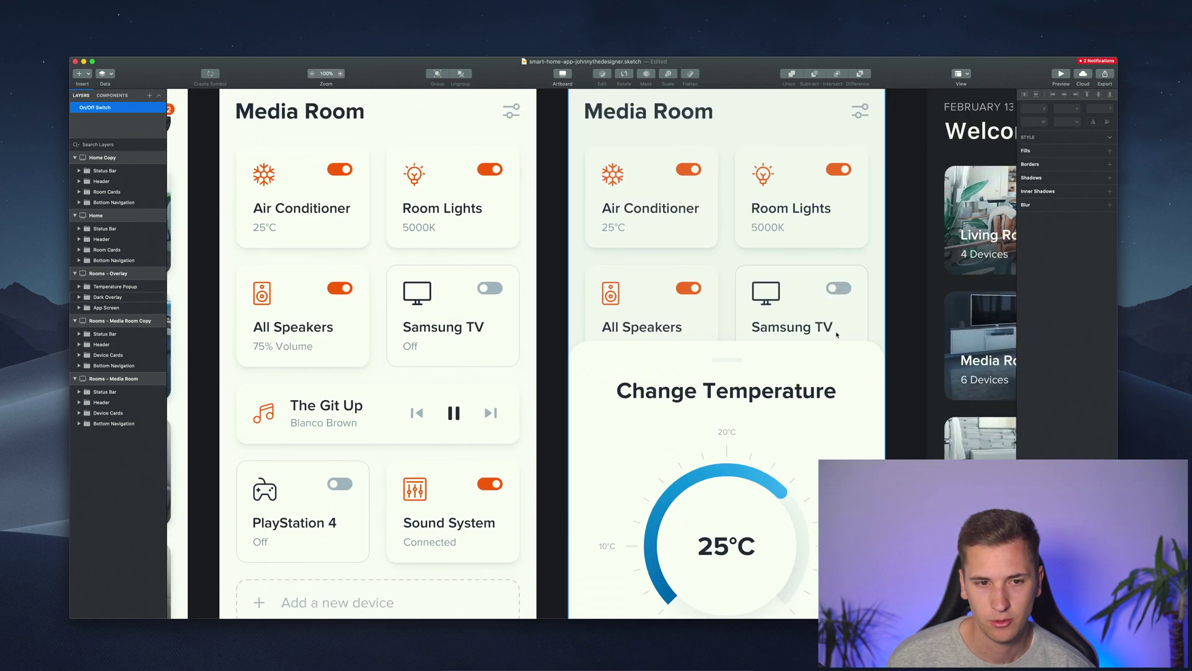
scroll(838, 335, "left", 3)
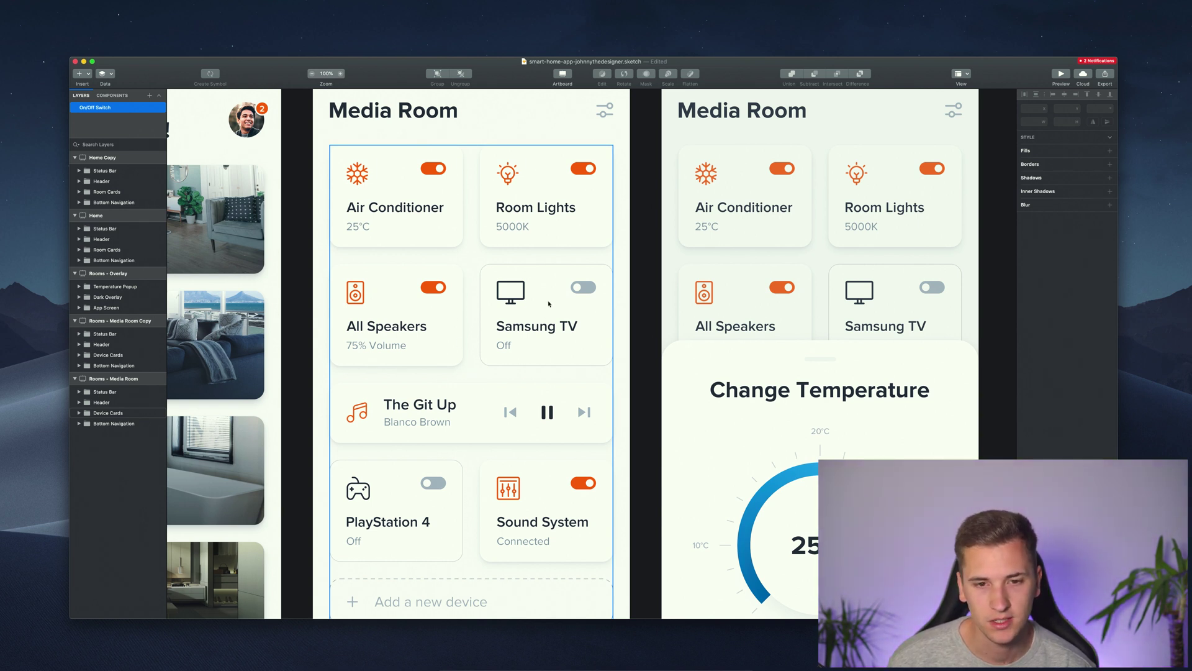
scroll(539, 317, "right", 10)
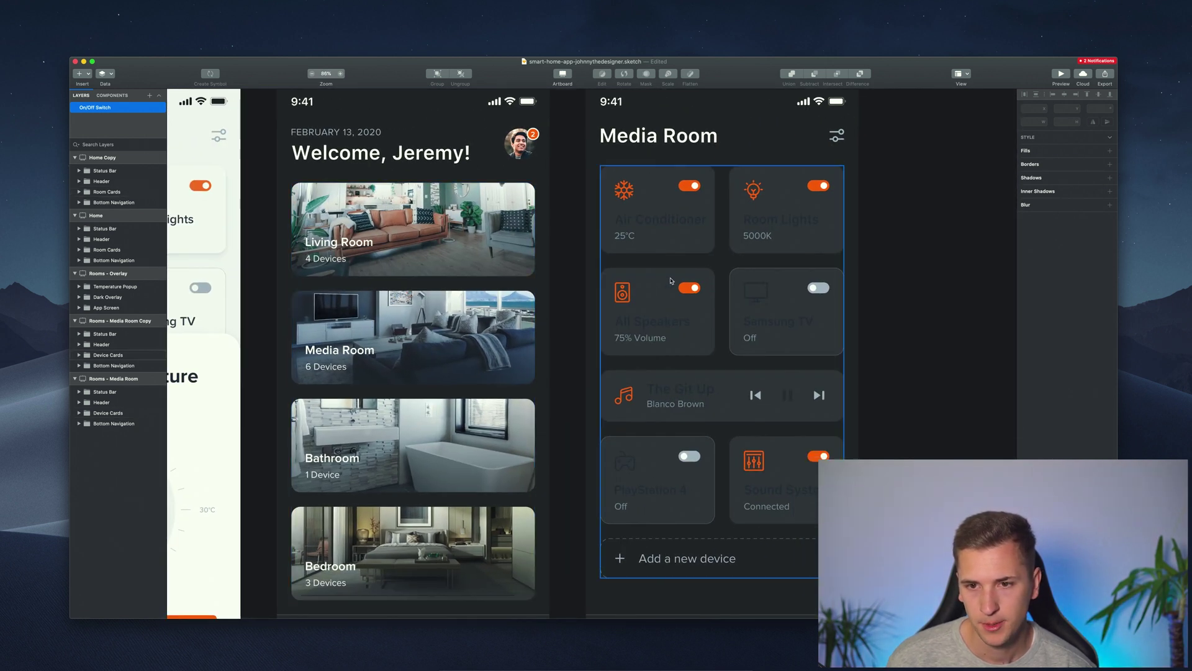
Fill the Room Lights, Sound System, music and other active card backgrounds with dark grey #303435
left_click(732, 239, "super")
left_click(697, 252, "shift+super")
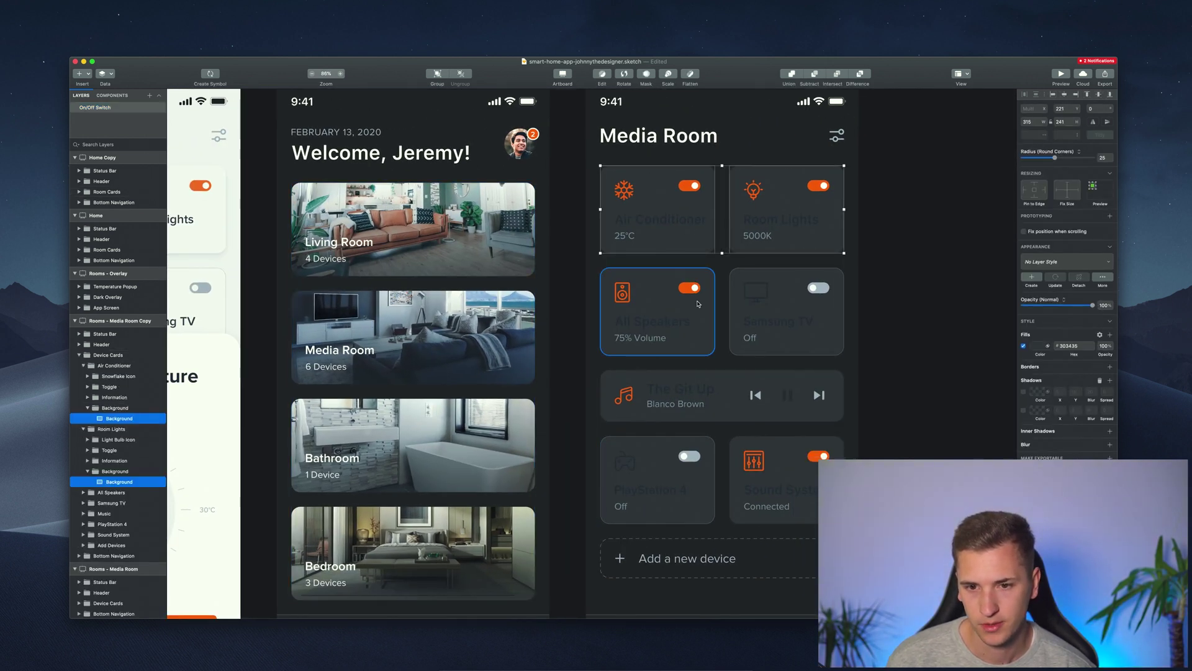
left_click(699, 338, "shift+super")
left_click(776, 456, "shift+super")
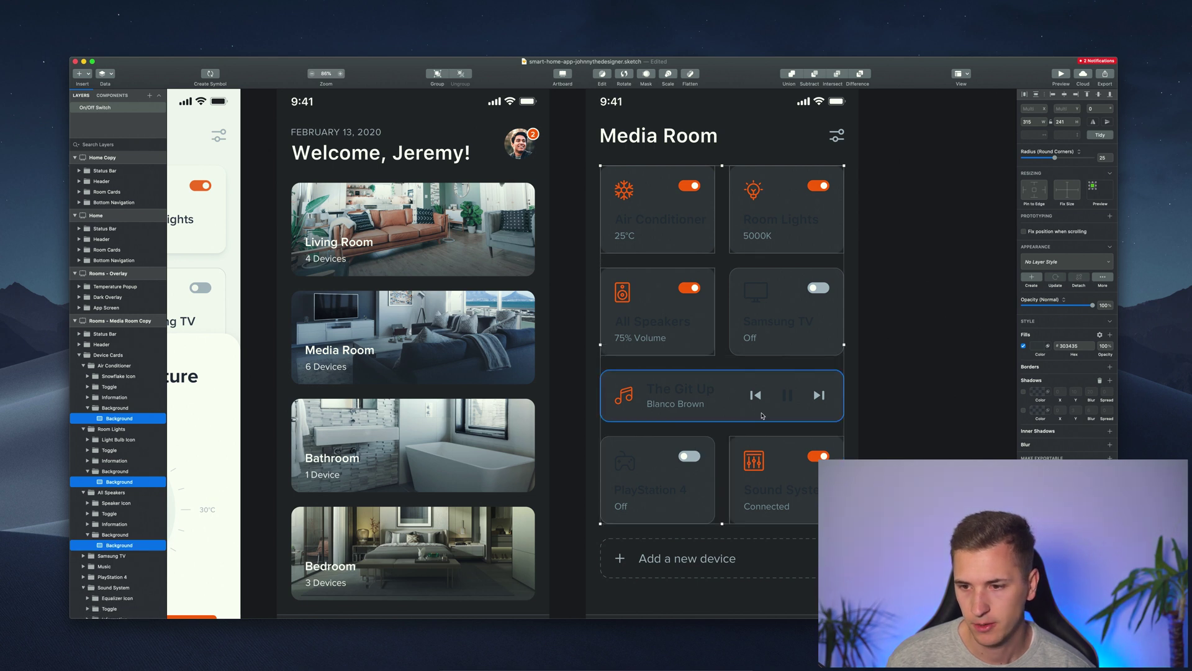
left_click(766, 421, "shift+super")
left_click(1047, 346)
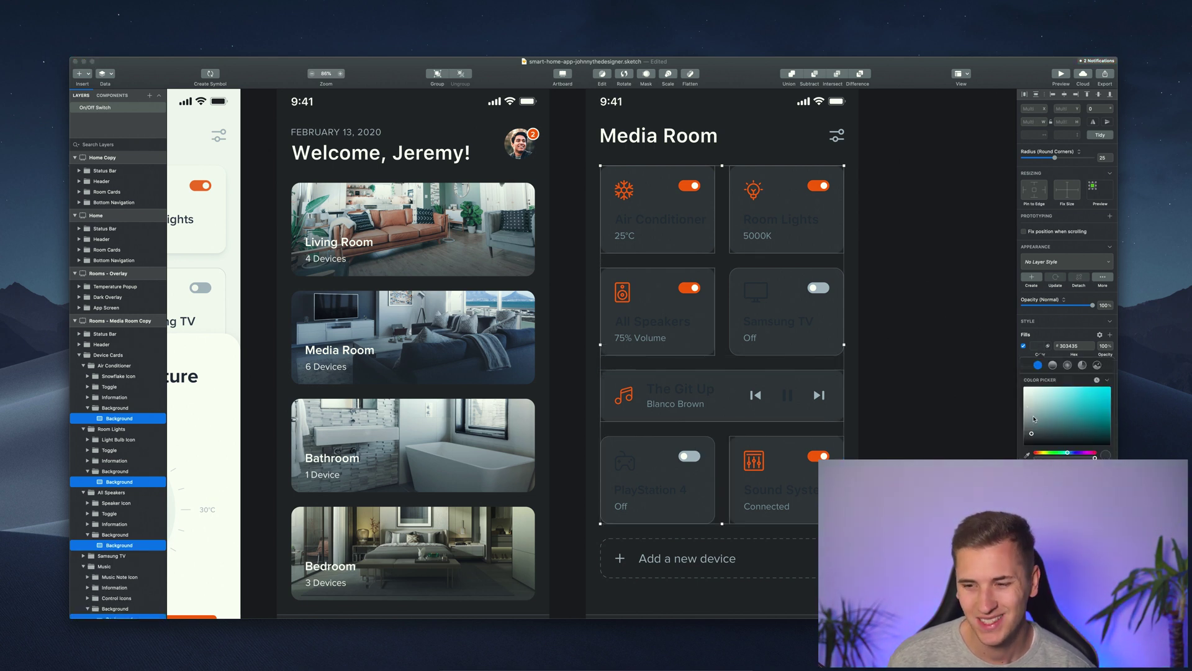
left_click(1032, 434)
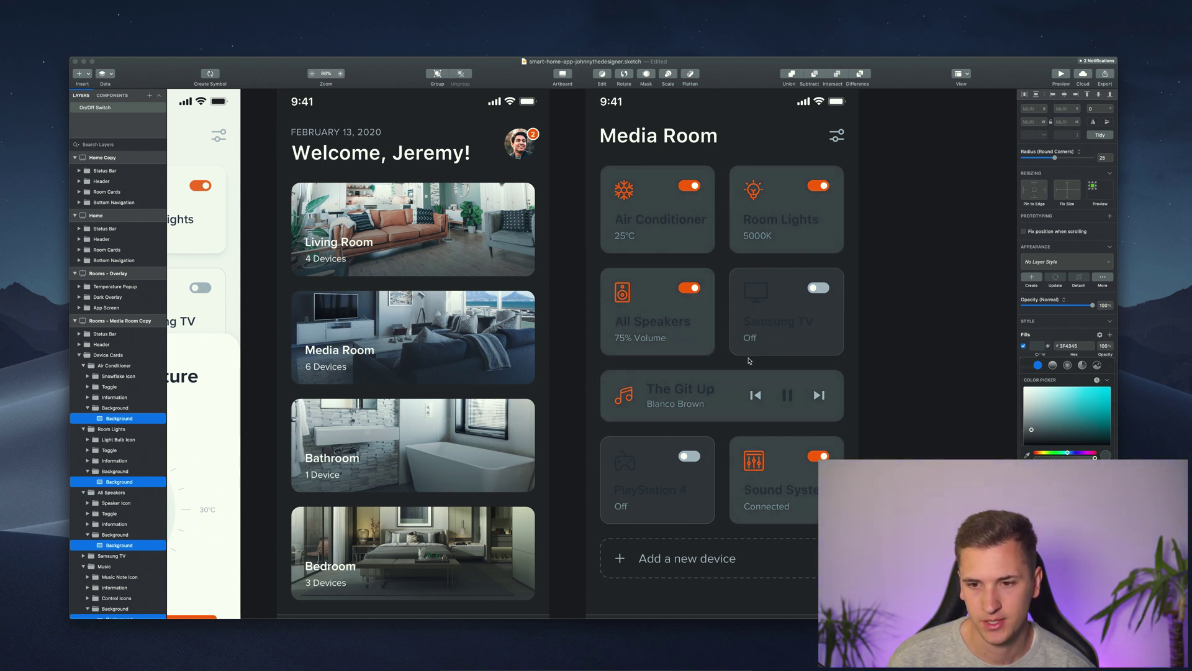
Remove the border outline from the Samsung TV and PlayStation 4 card backgrounds
left_click(749, 353, "super")
left_click(659, 490, "shift+super")
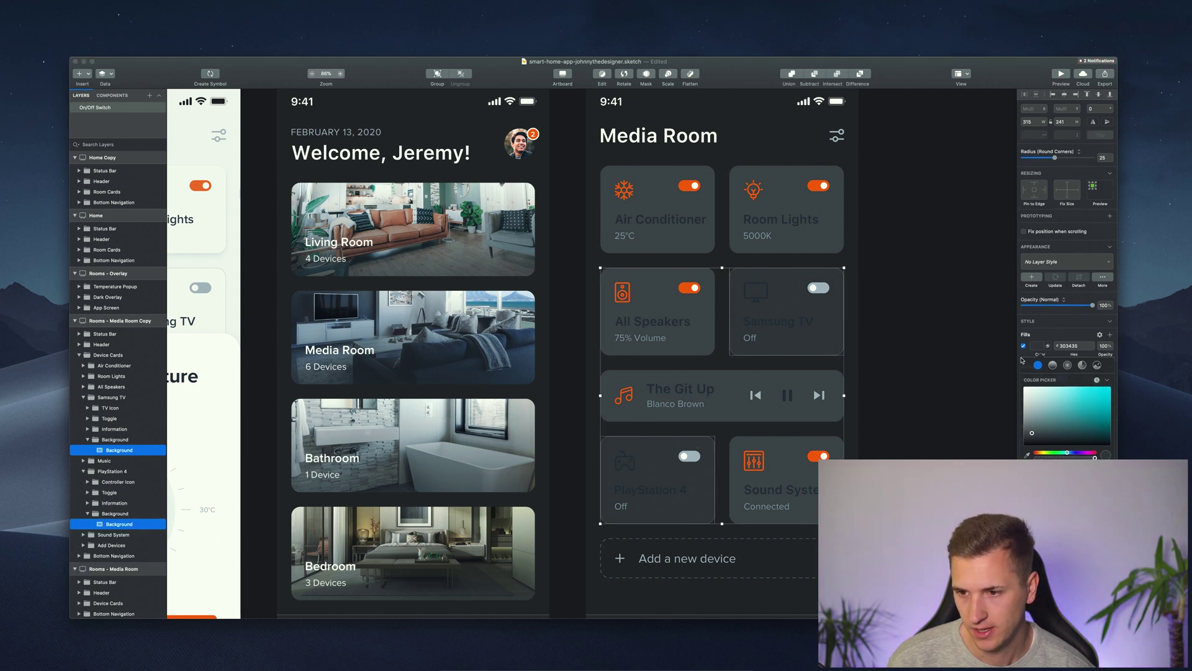
left_click(1025, 338)
left_click(1024, 378)
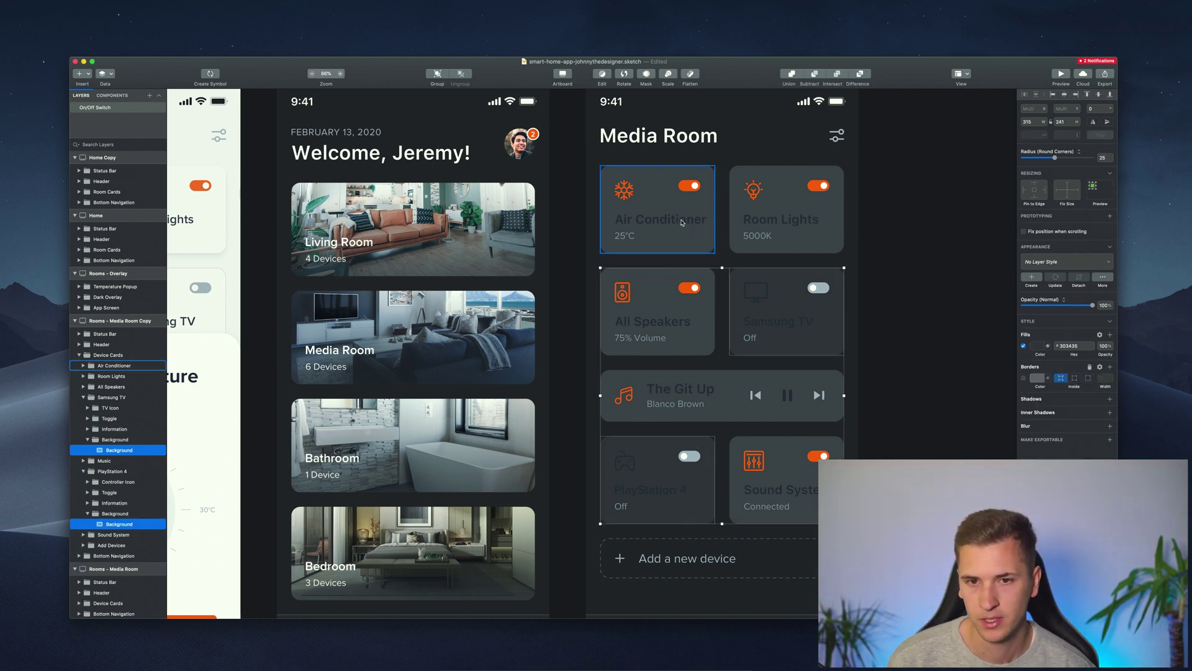
Color the Air Conditioner, Room Lights, All Speakers, The Git Up and Sound System titles pale blue
left_click(659, 223, "super")
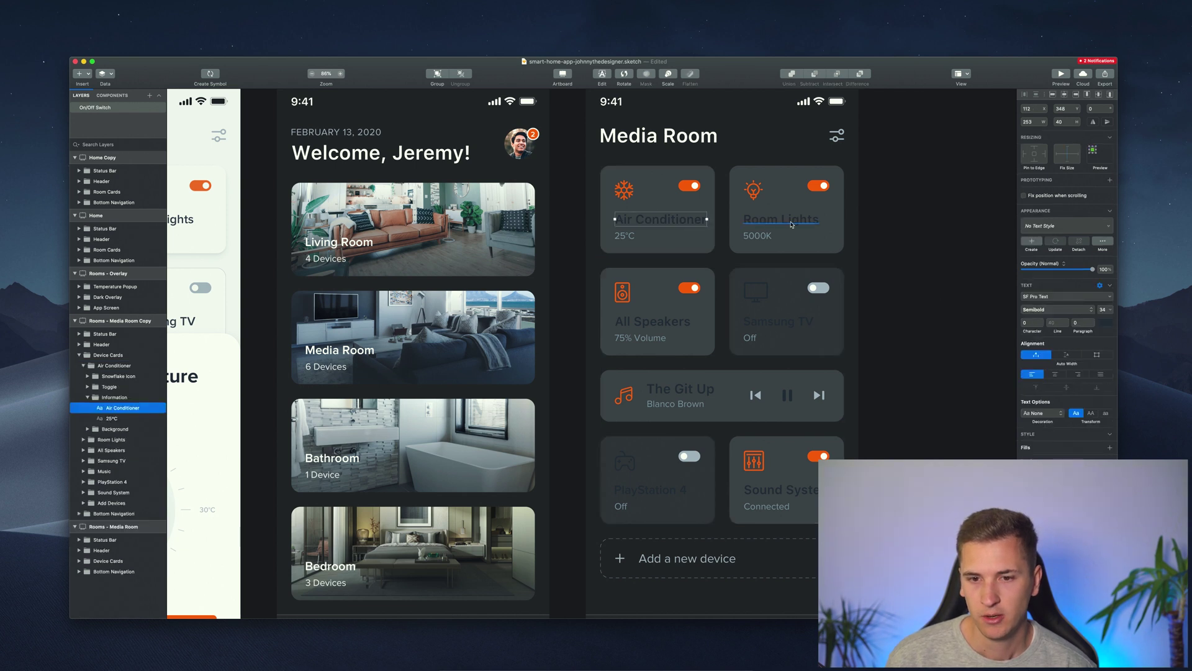
left_click(792, 222, "shift+super")
left_click(654, 321, "shift+super")
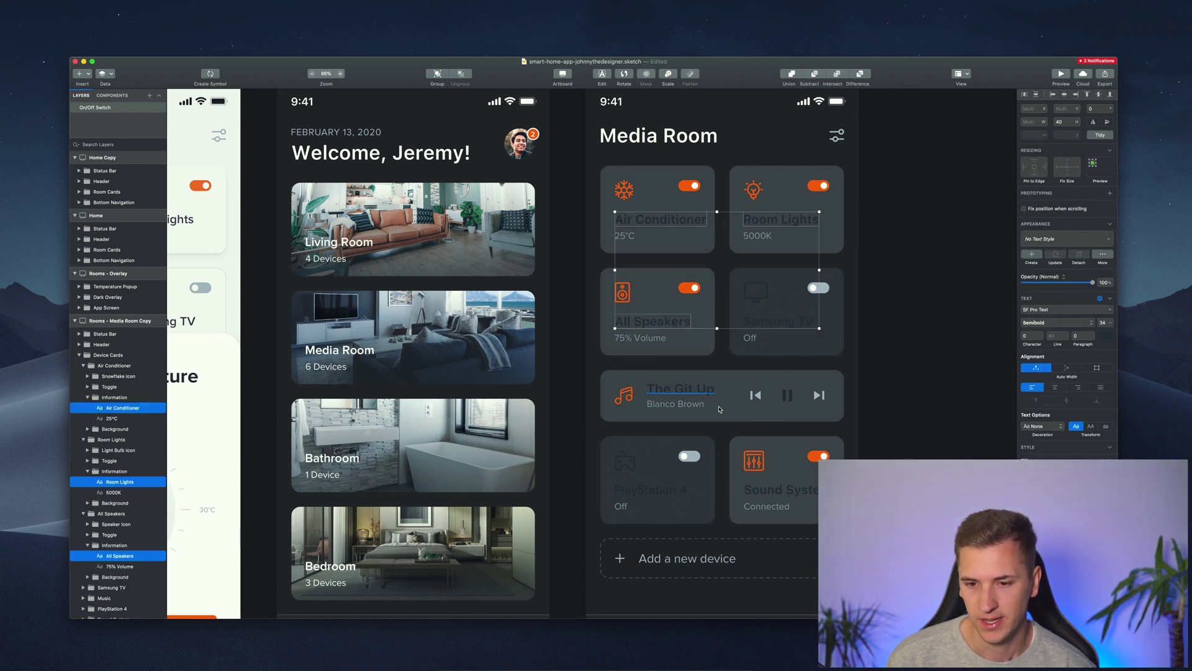
left_click(681, 388, "shift+super")
left_click(781, 490, "shift+super")
left_click(1104, 336)
left_click_drag(1060, 409, 1040, 373)
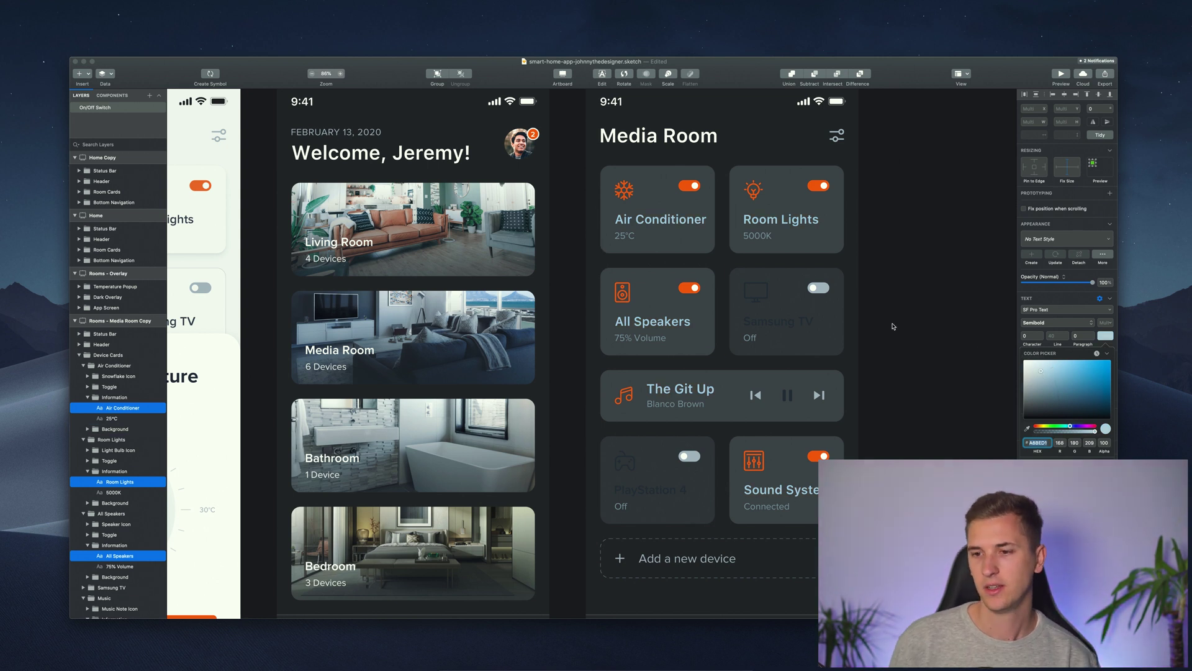
Give the Samsung TV and PlayStation 4 titles a paler light grey
left_click(778, 321)
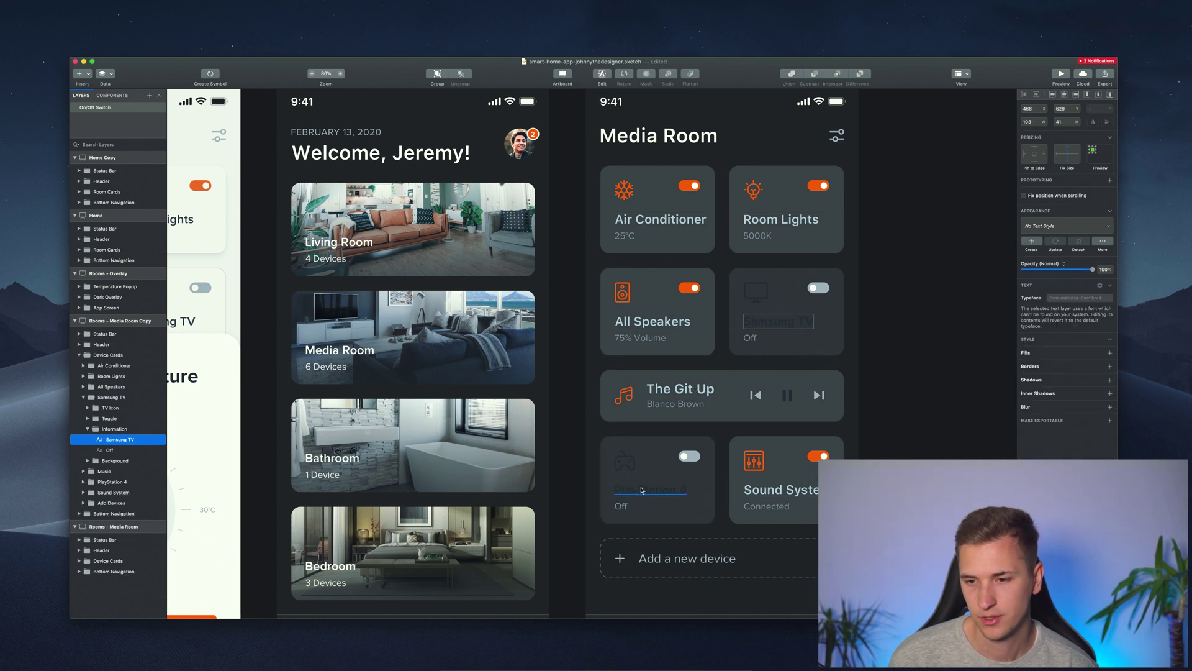
left_click(791, 318)
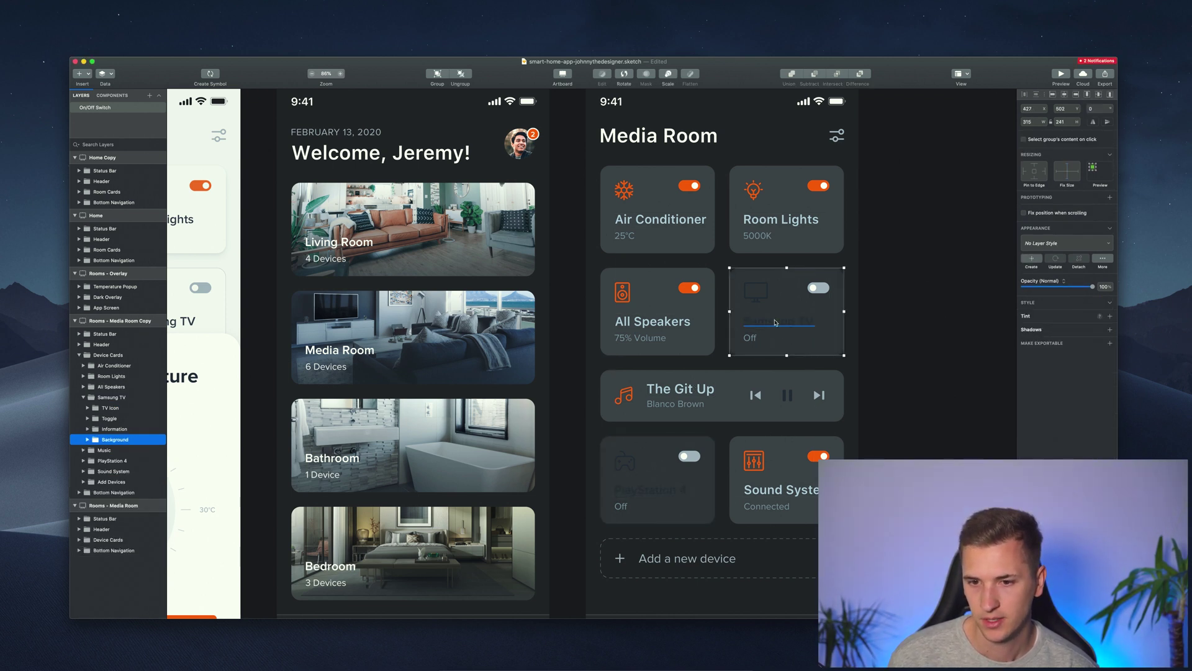
left_click(776, 322)
left_click(666, 495)
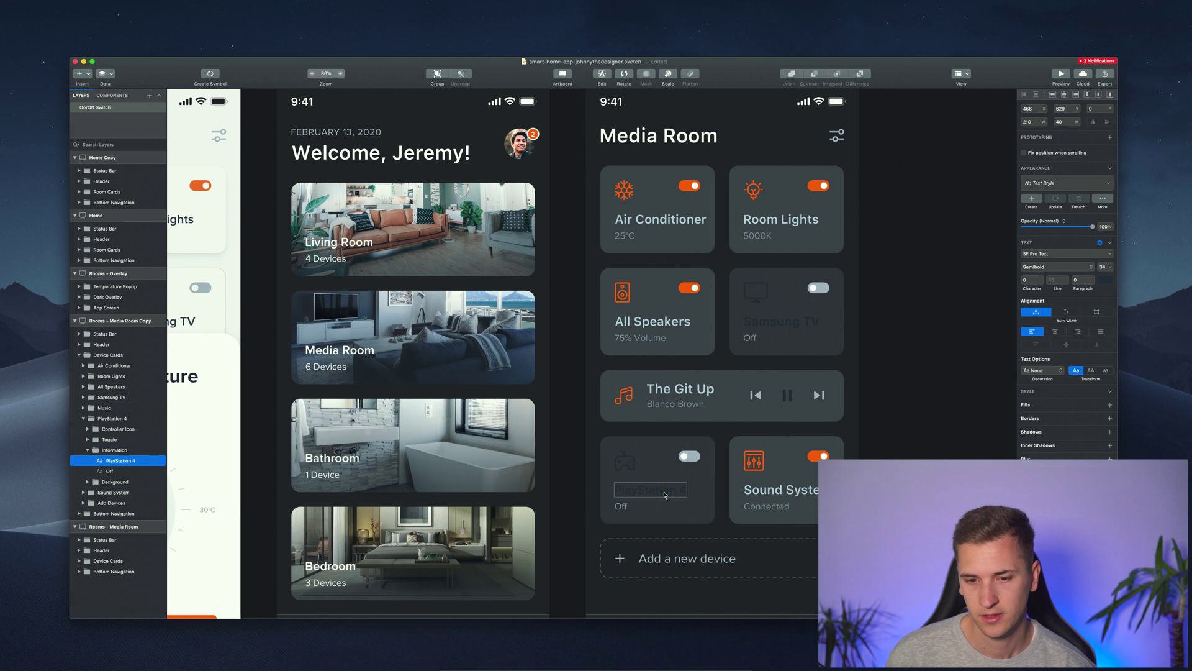
double_click(665, 495)
key("Escape")
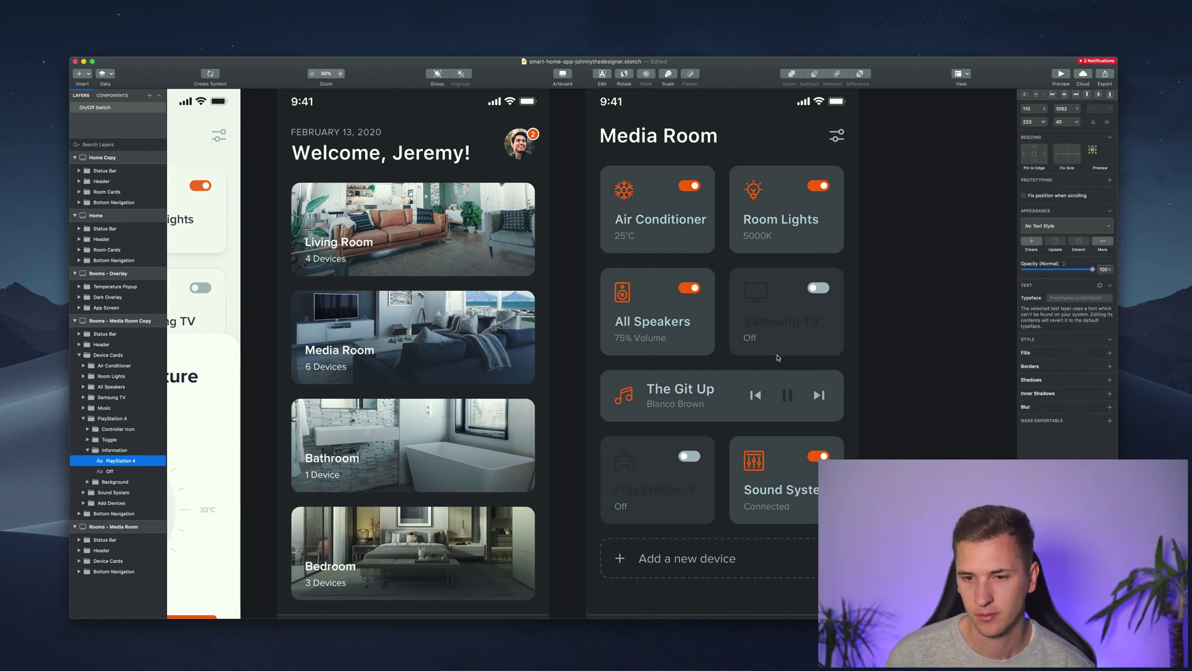
left_click(776, 321)
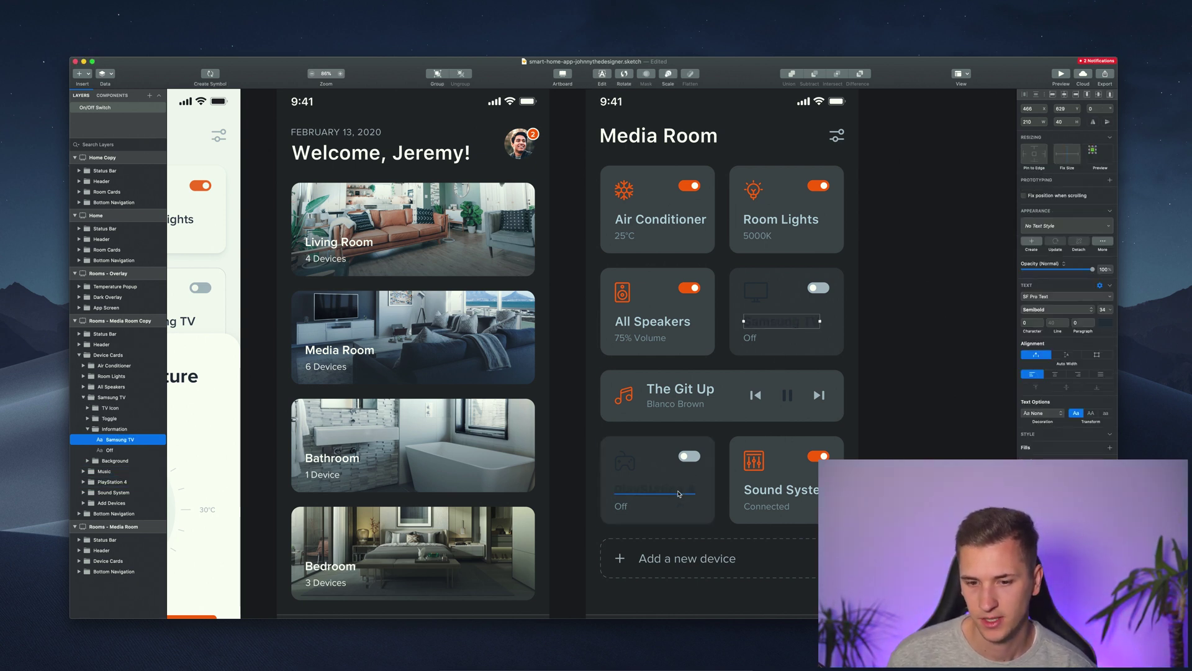
left_click(679, 494, "shift")
left_click(1104, 336)
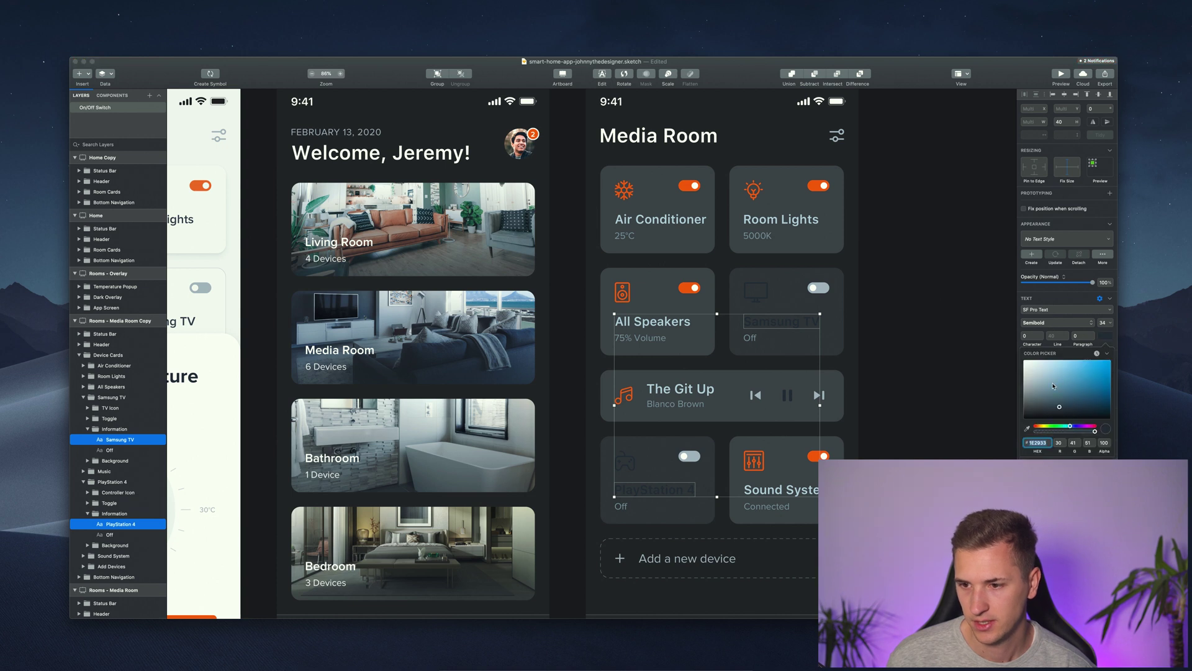
left_click_drag(1053, 386, 1043, 371)
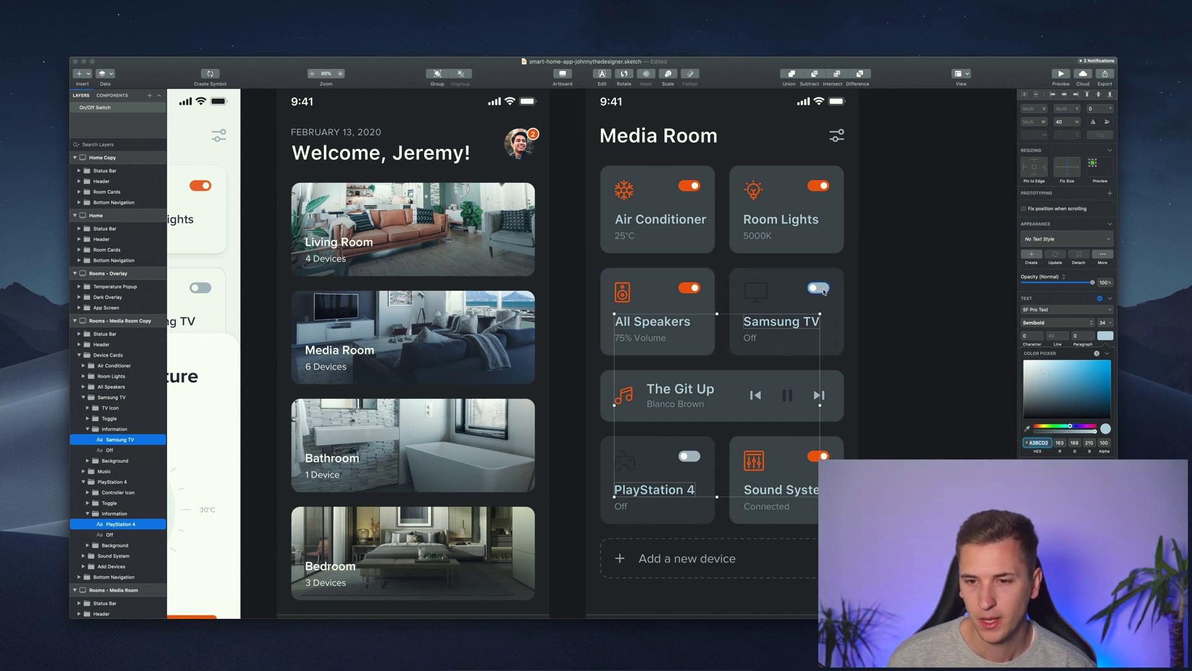
Darken the fill of the Samsung TV and PlayStation 4 off-state toggle backgrounds
left_click(818, 287, "super")
left_click(689, 456, "shift+super")
left_click(1041, 351)
left_click_drag(1035, 410, 1037, 413)
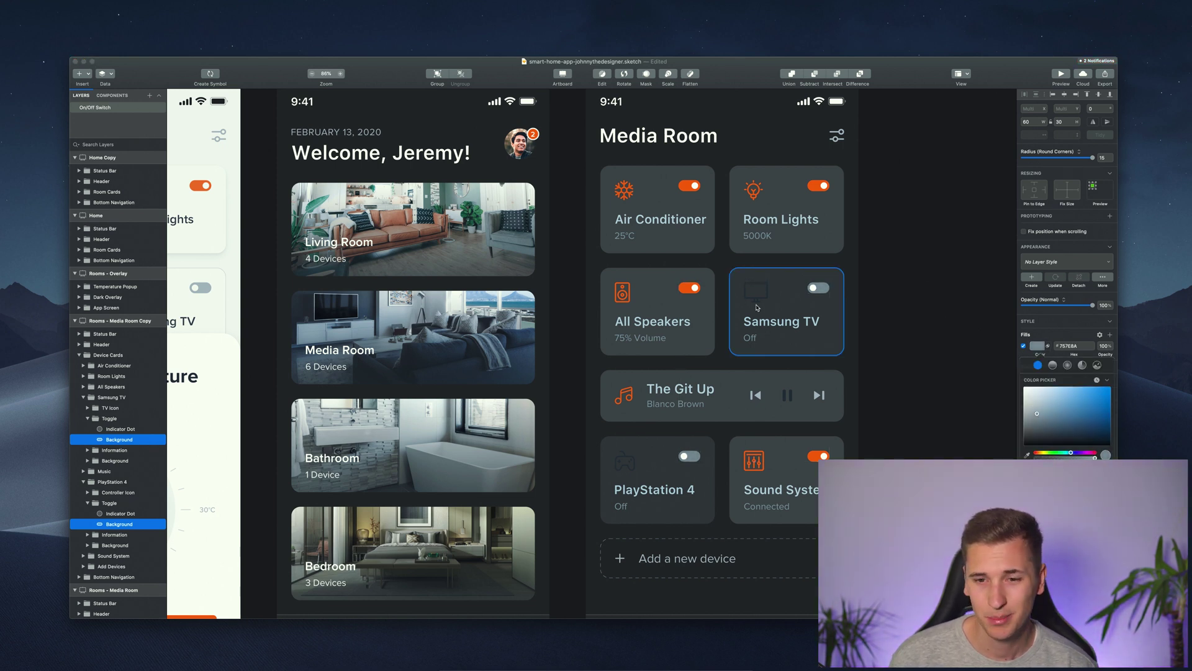
Select all of the TV icon's paths and lighten their outline to grey-blue
scroll(756, 297, "up", 5)
left_click(749, 327)
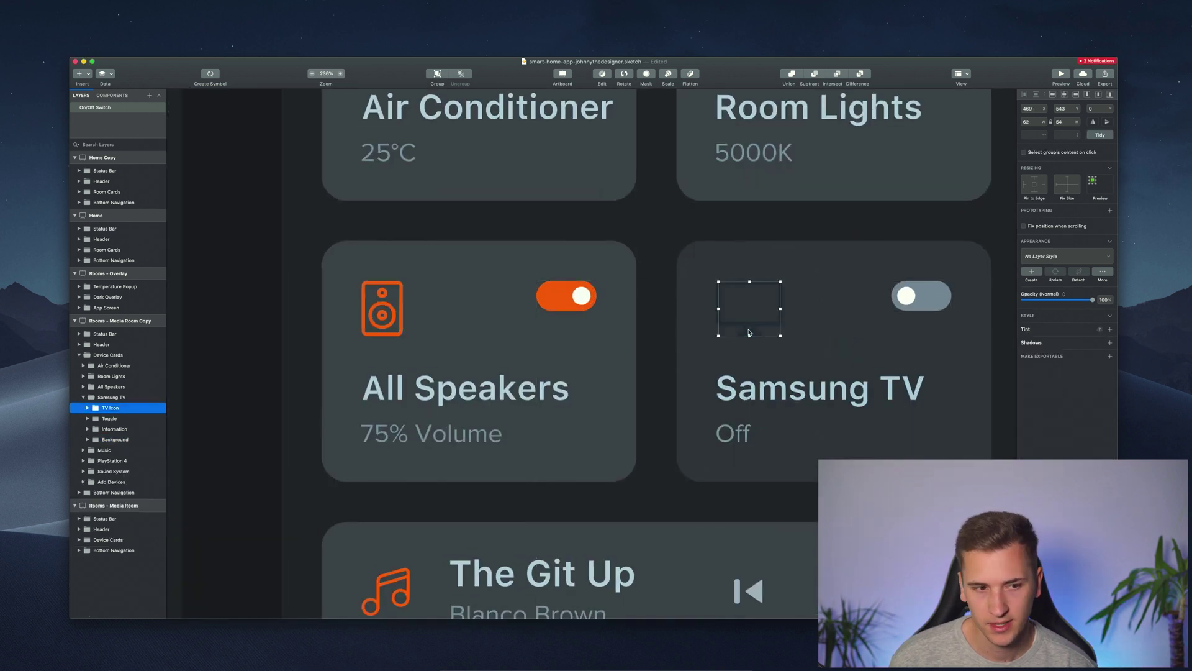
left_click(88, 408)
left_click(87, 418)
left_click(102, 449, "shift")
scroll(941, 326, "down", 3)
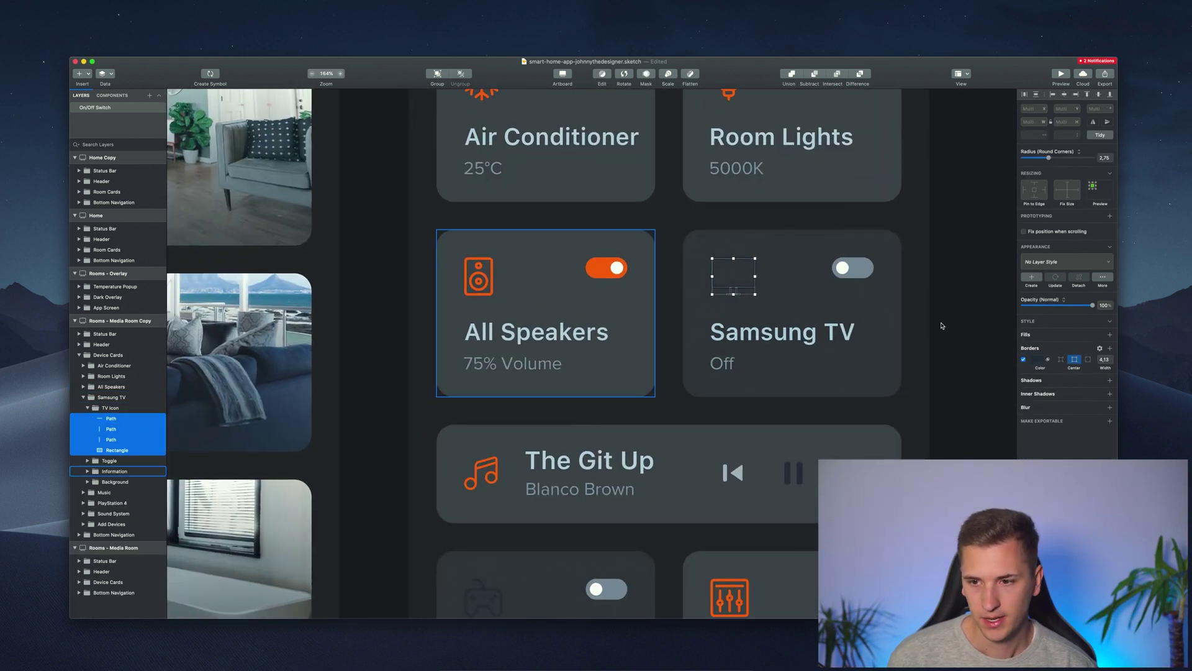
left_click(1040, 360)
mouse_move(1054, 437)
left_mouse_down()
mouse_move(1049, 426)
mouse_move(1077, 426)
mouse_move(1076, 410)
left_mouse_up()
Make the TV icon outline a paler grey sampled from the canvas to match its title
scroll(633, 373, "down", 5)
scroll(633, 372, "right", 10)
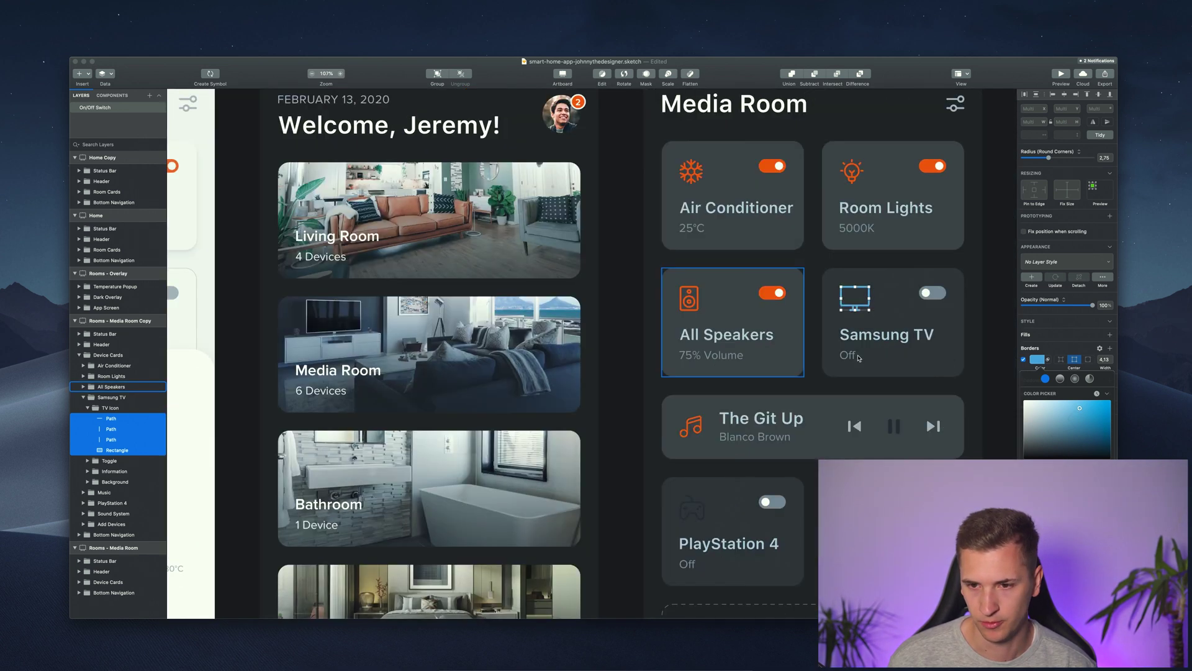
left_click_drag(1065, 413, 1053, 410)
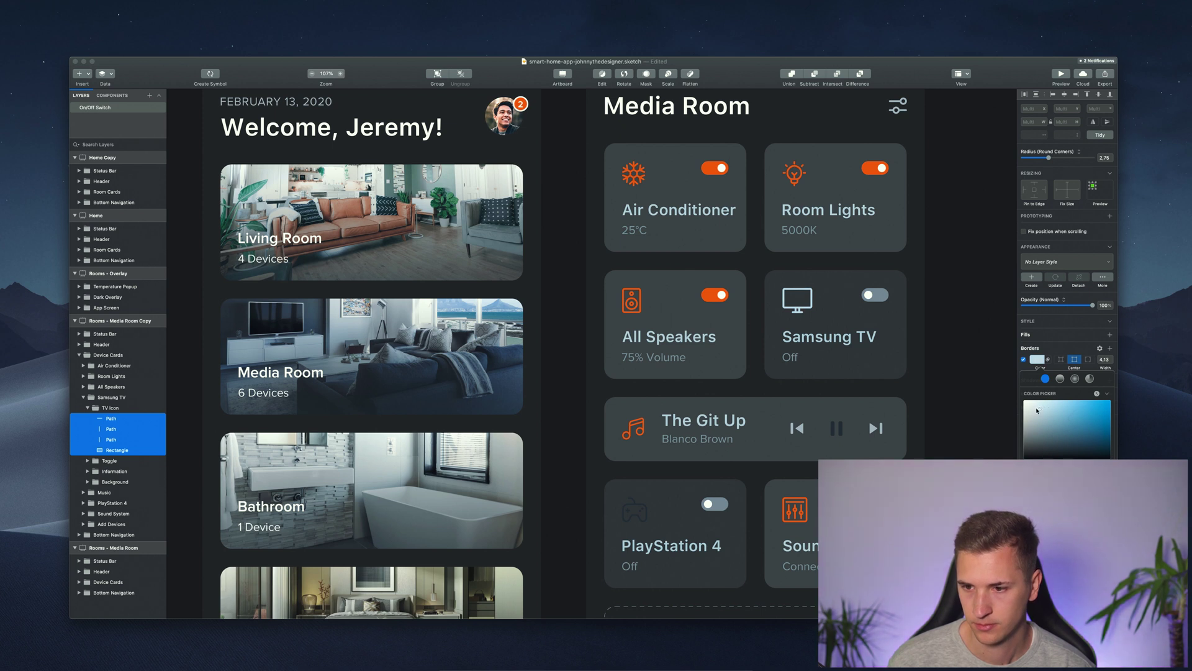
scroll(601, 320, "left", 20)
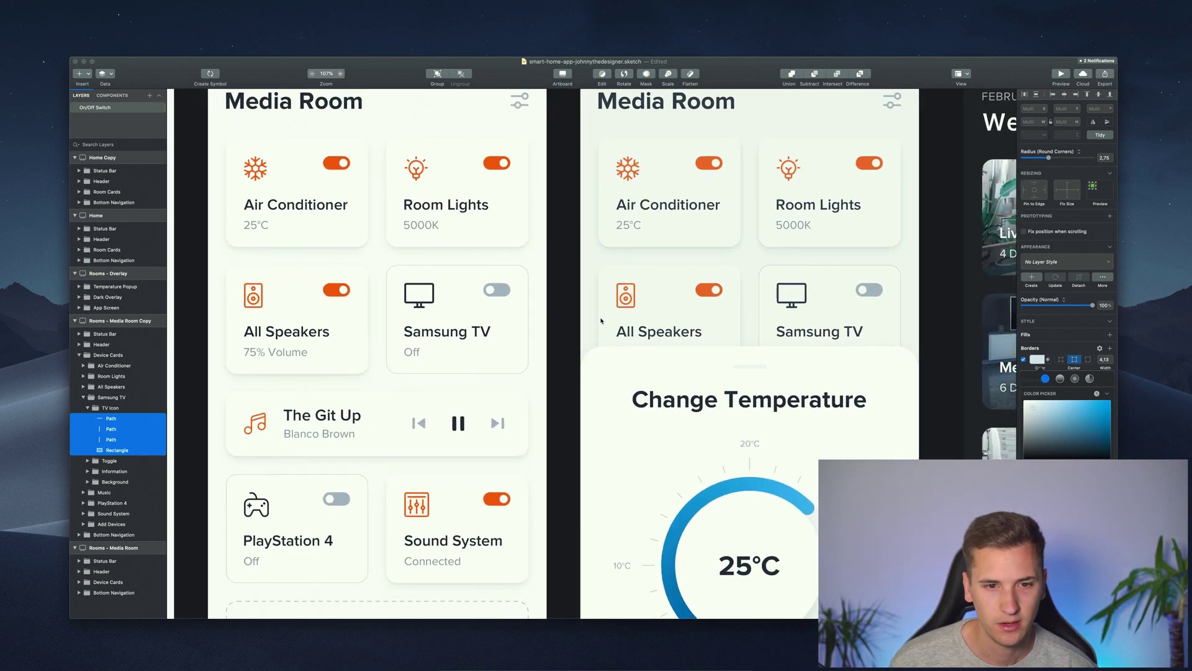
scroll(489, 348, "right", 20)
scroll(923, 358, "left", 8)
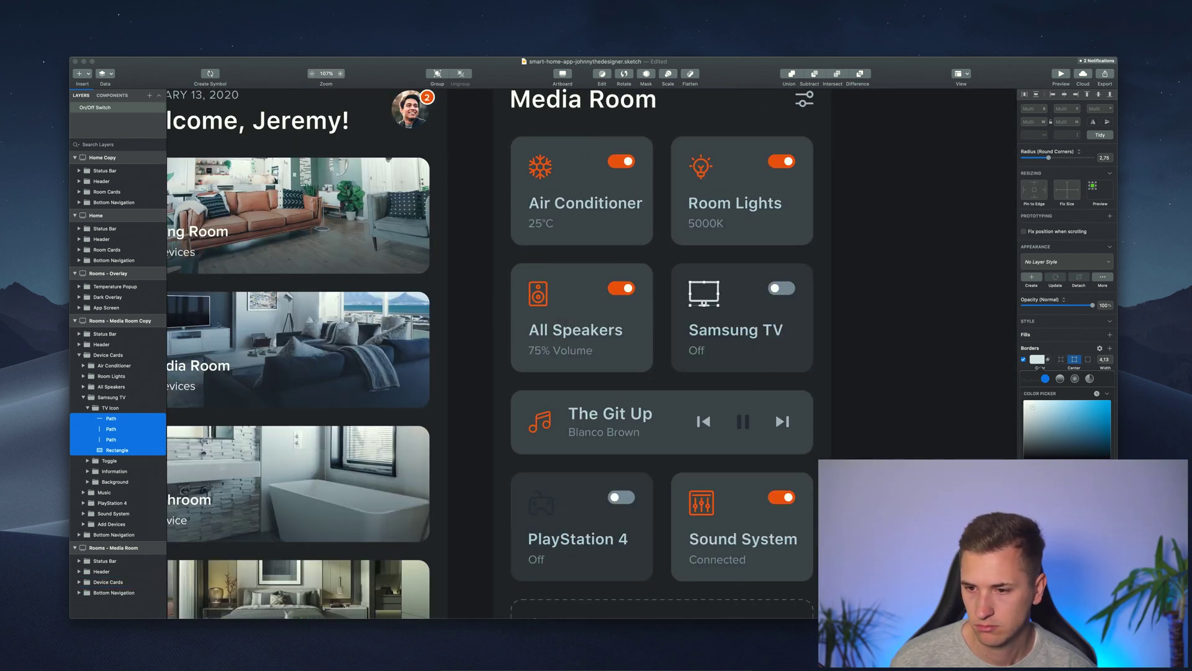
key("ctrl+c")
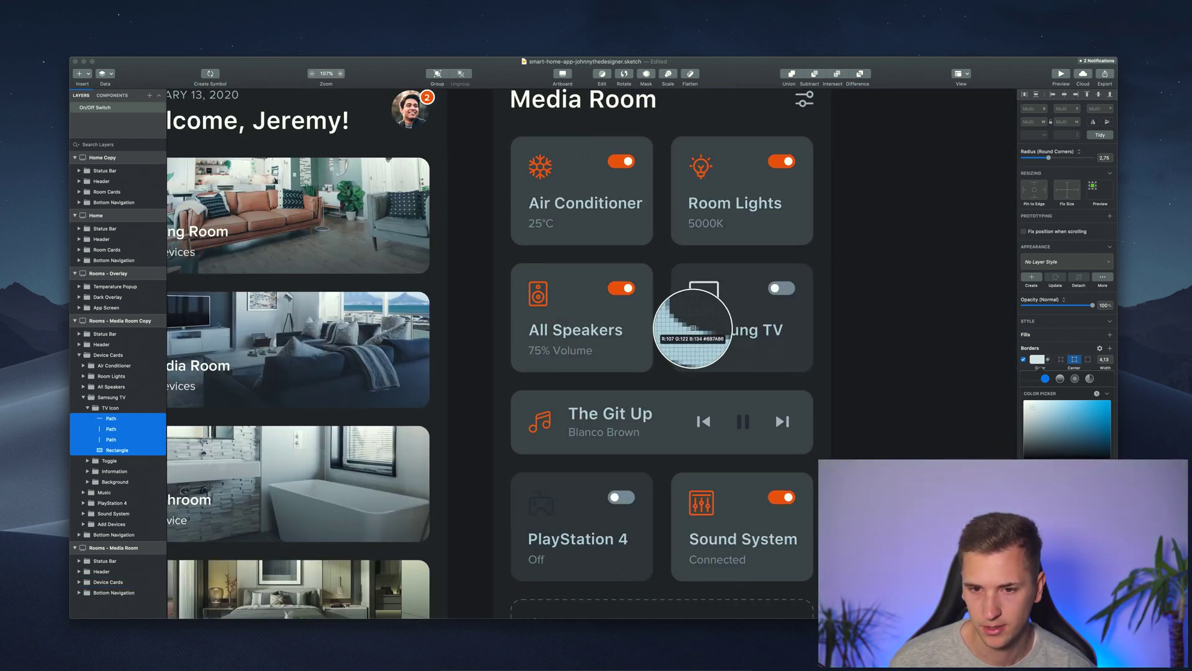
left_click(694, 333)
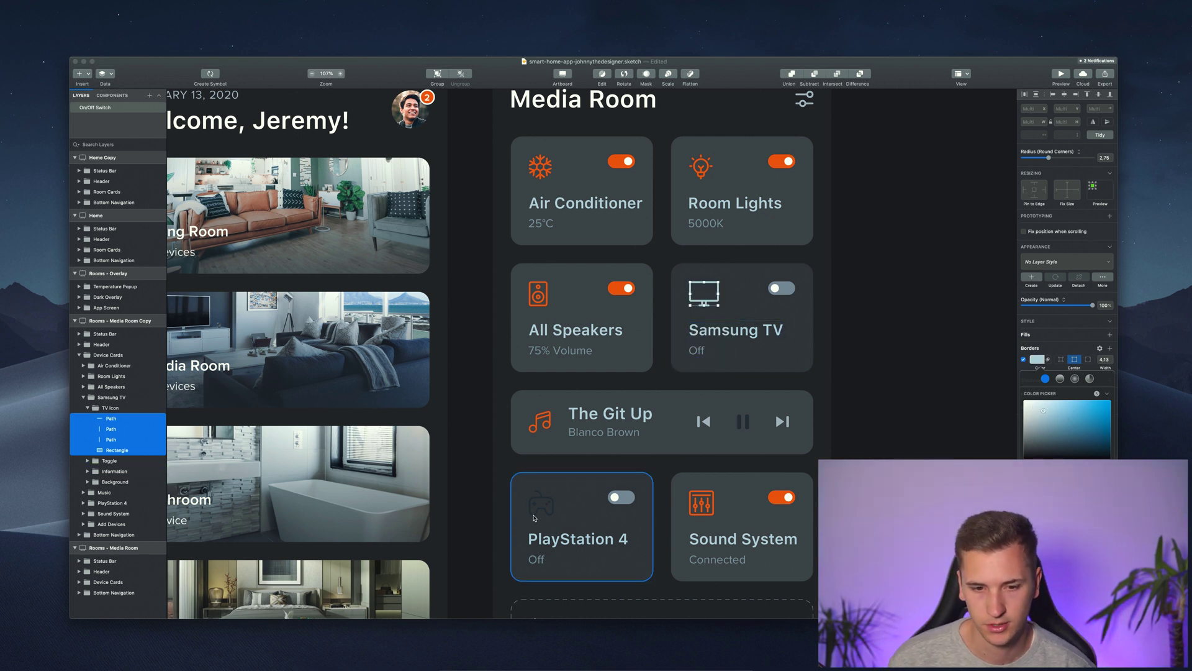
left_click(540, 513)
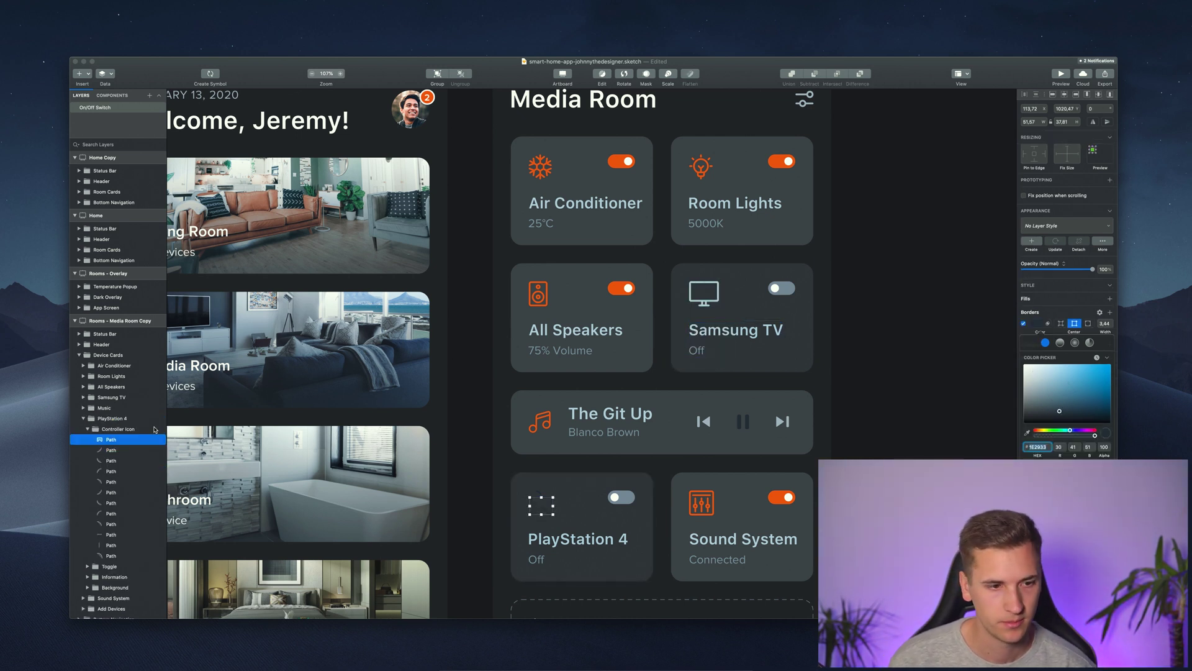
Give the PlayStation controller icon's paths a light-blue outline
left_click(110, 556, "shift")
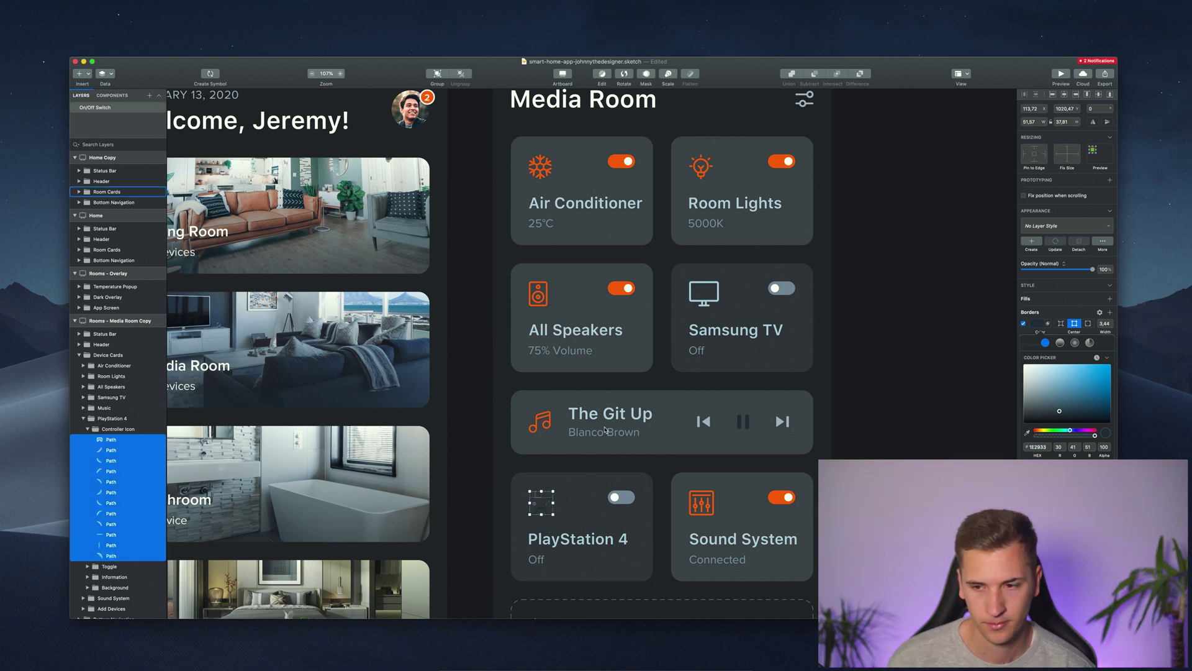
left_click(1034, 456)
scroll(594, 466, "left", 2)
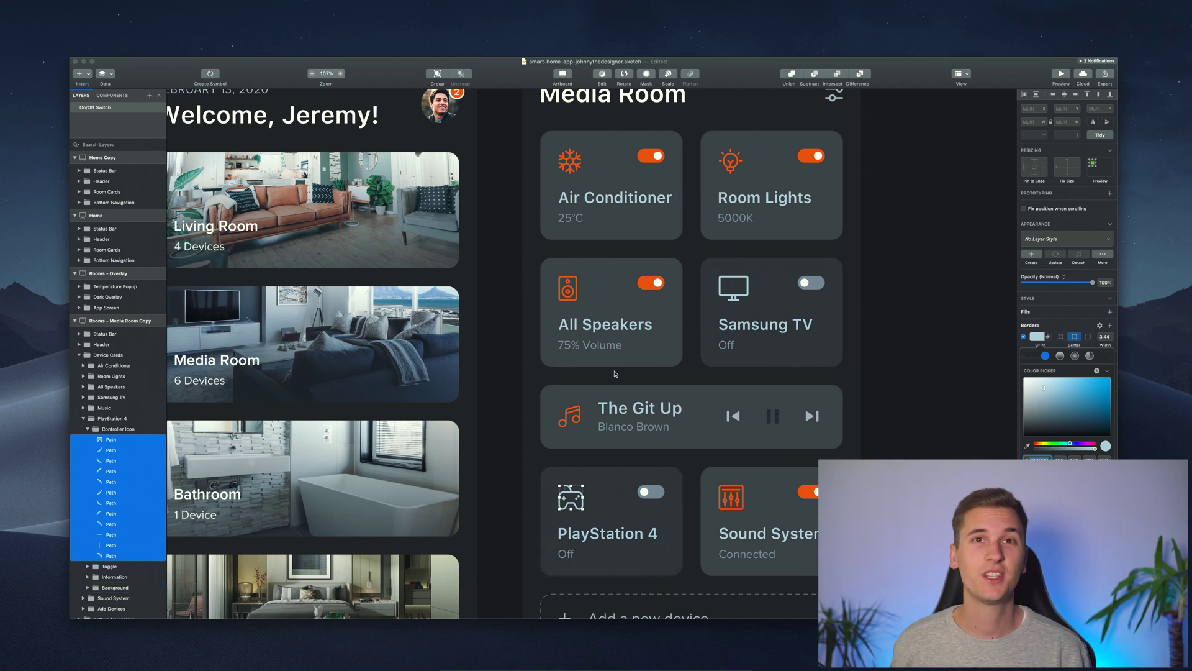
scroll(610, 277, "down", 2)
scroll(610, 276, "up", 2)
scroll(610, 277, "left", 1)
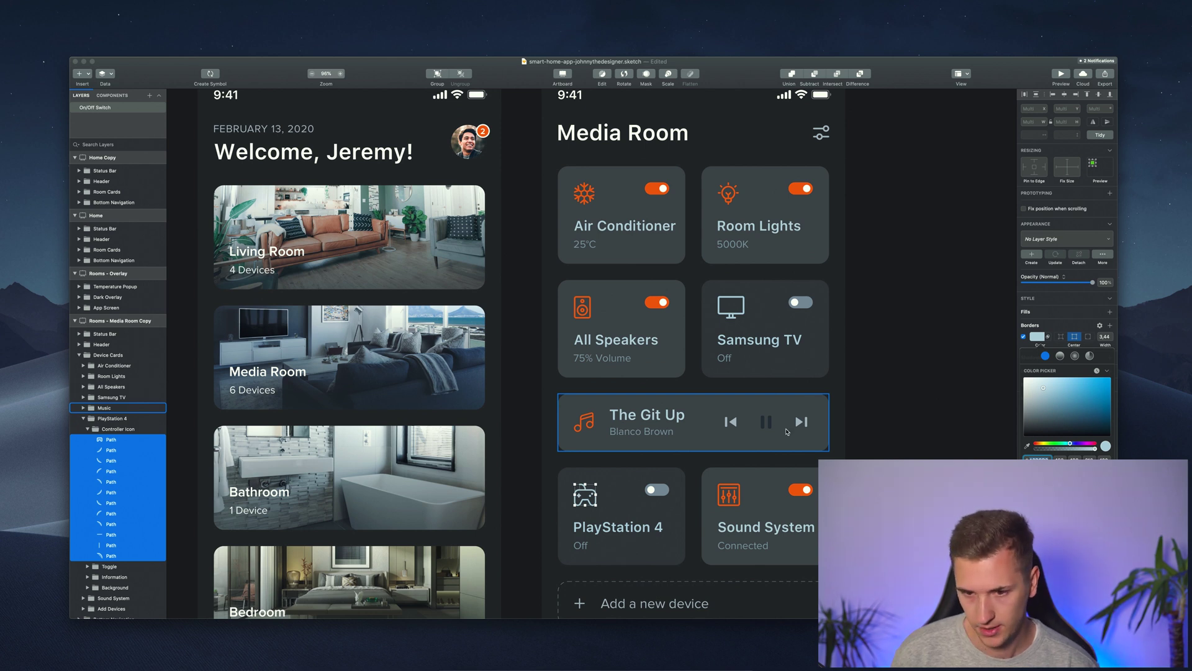
scroll(787, 431, "up", 3)
Fill both pause bars on the music card with light blue-grey A3BCD2
left_click(764, 427, "super")
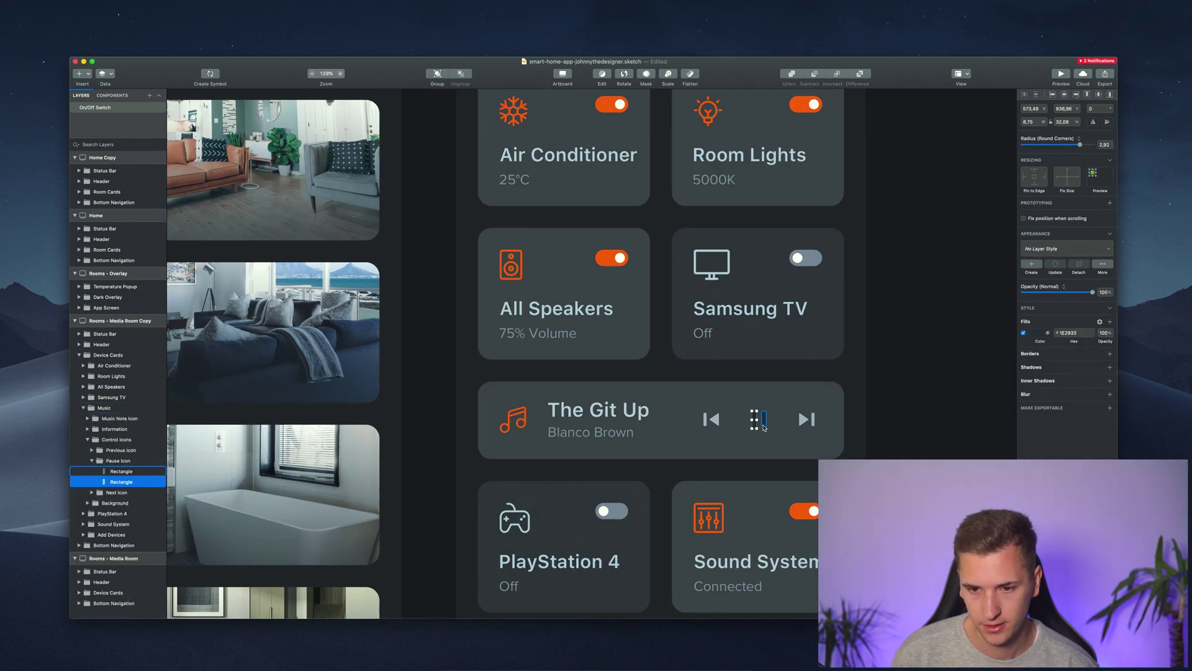
left_click(755, 420, "shift")
left_click(1037, 345)
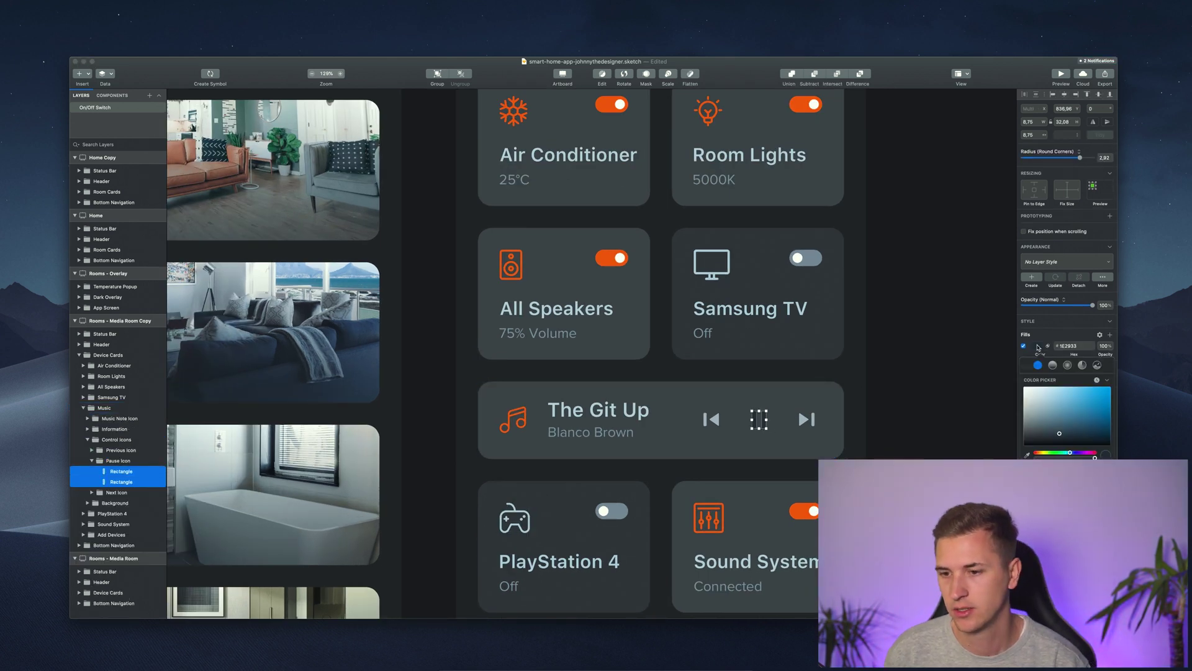
left_click(1043, 397)
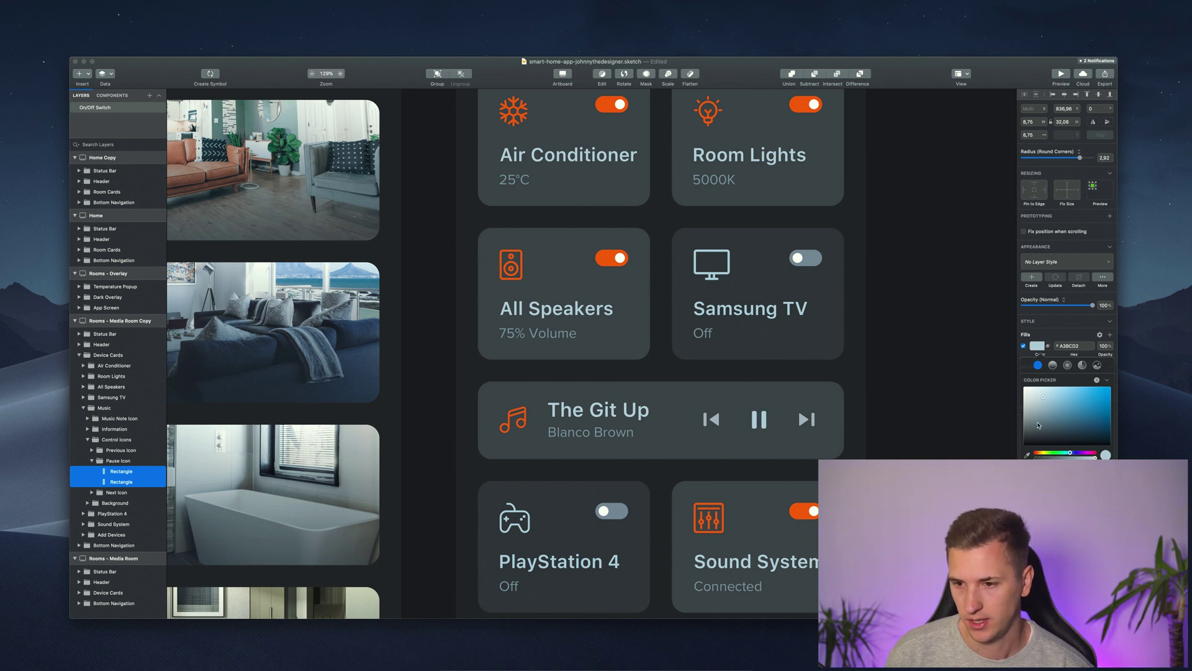
left_click_drag(1043, 400, 1034, 385)
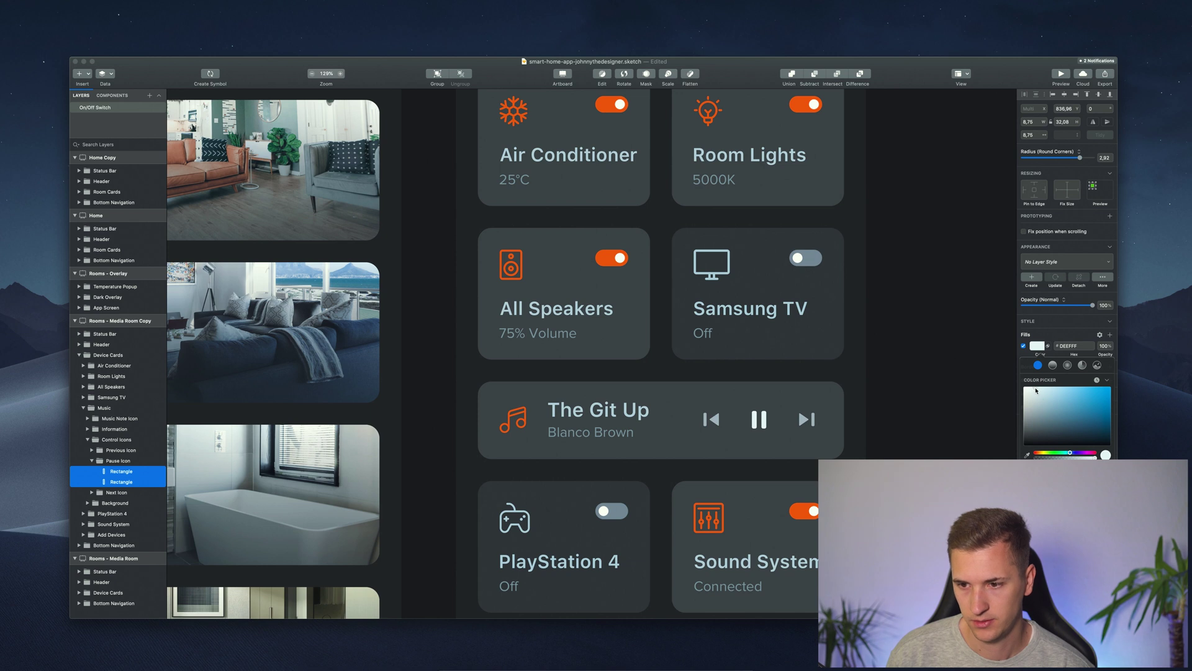
key("super+z")
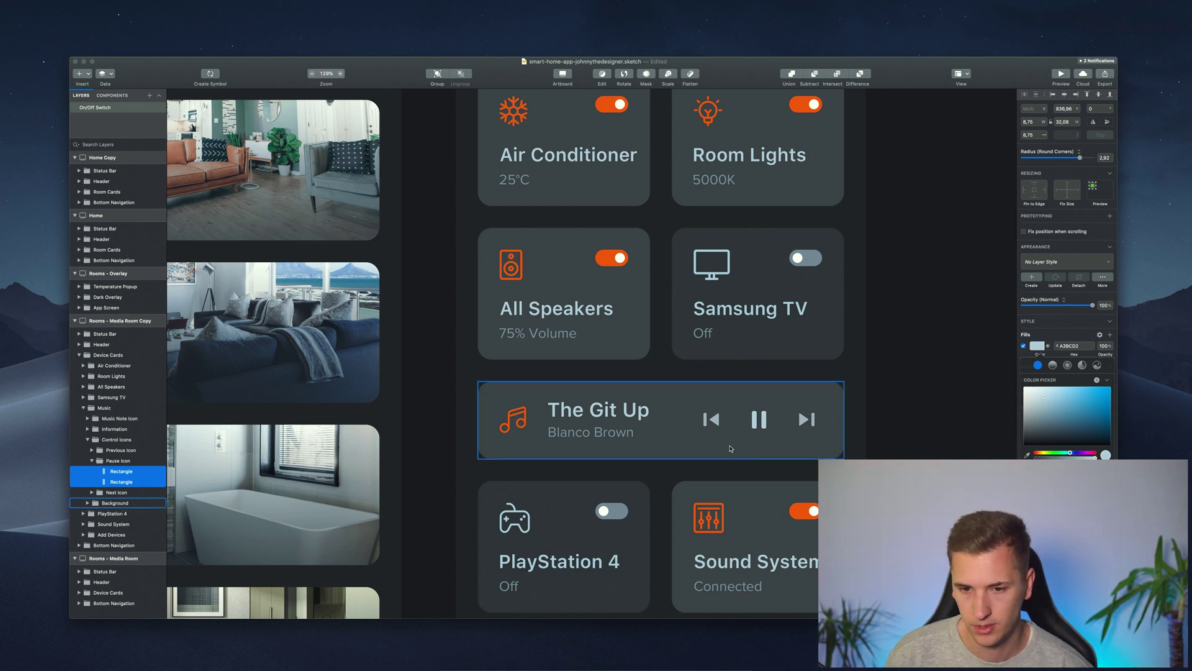
Give the previous- and next-track icons' bars and arrows a muted mid-grey fill
left_click(714, 421)
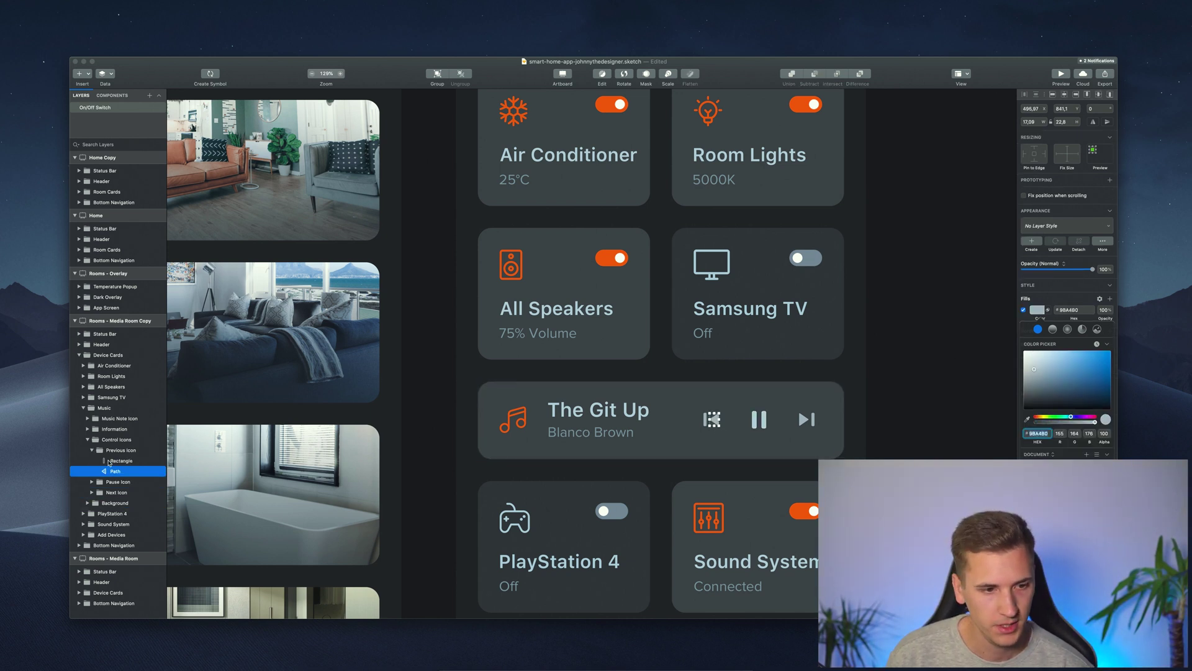
left_click(92, 492)
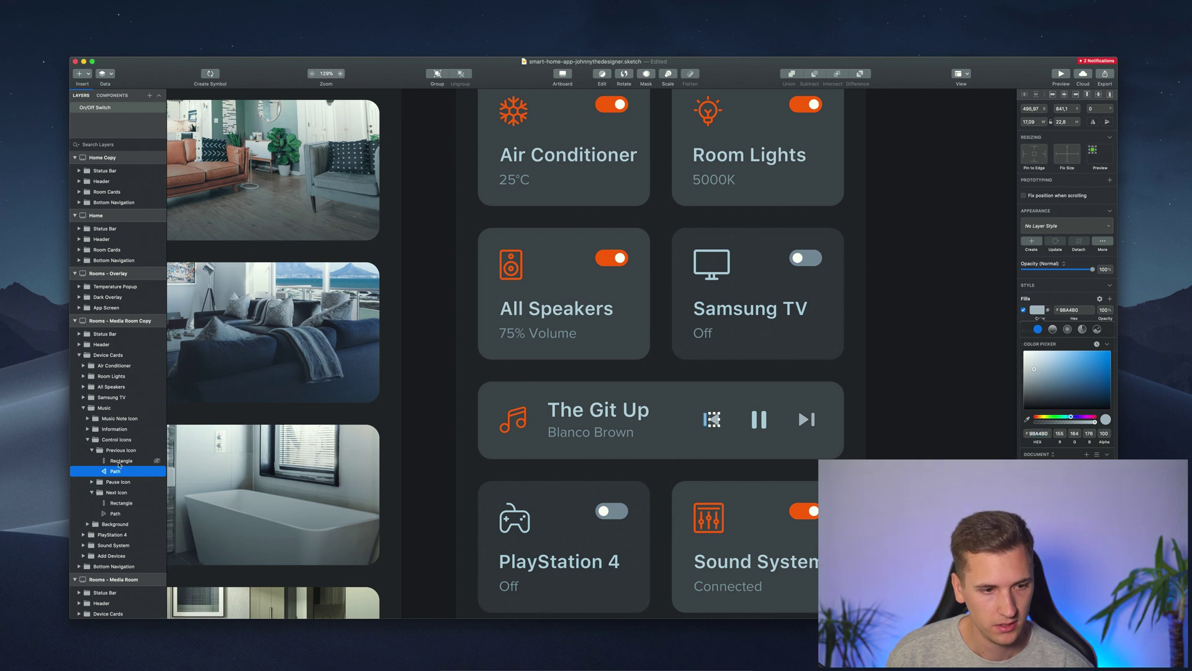
left_click(115, 504)
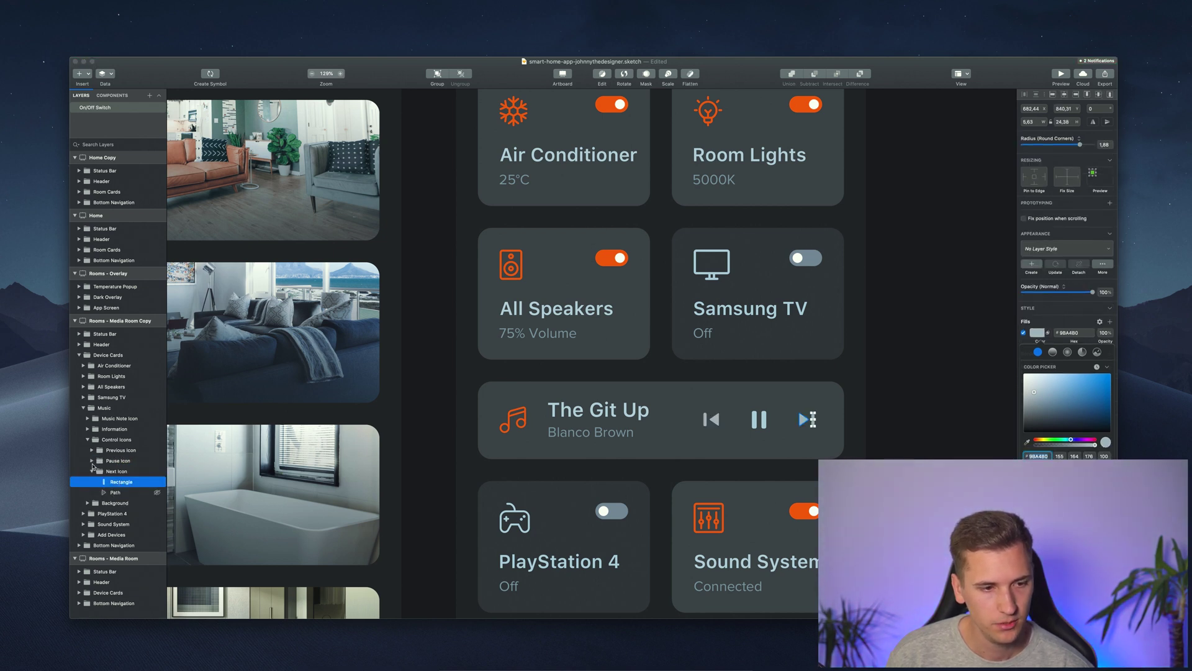
left_click(92, 451)
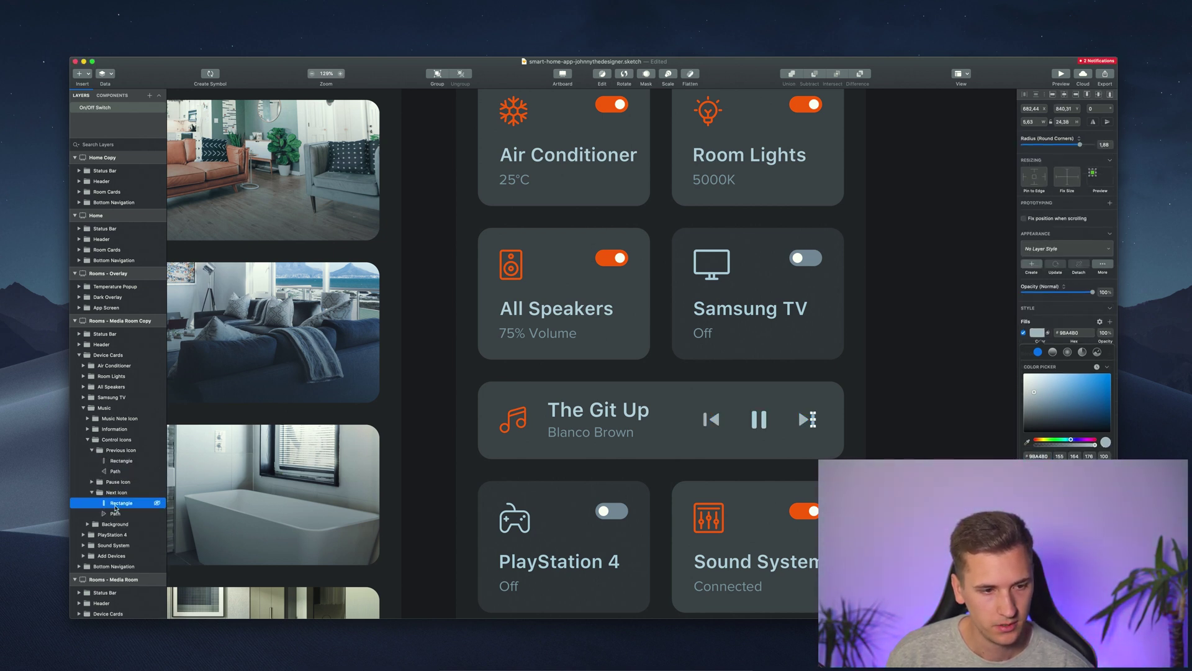
left_click(116, 514, "shift")
left_click(121, 460)
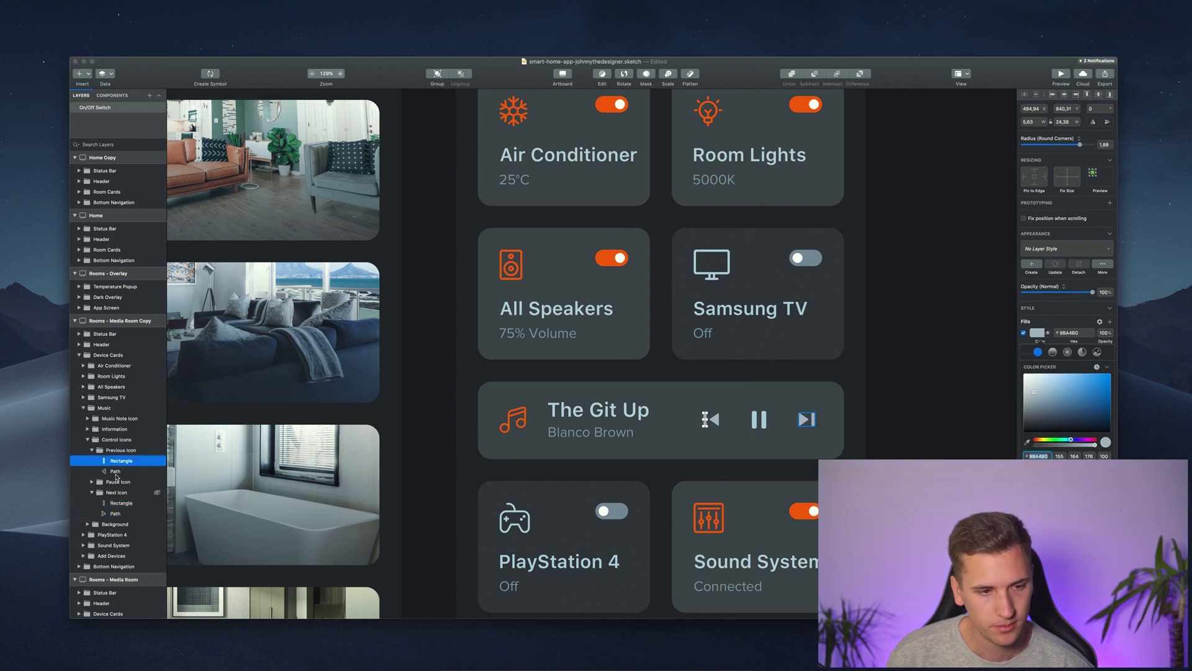
left_click(115, 471, "shift")
left_click(121, 503, "shift")
left_click(118, 514, "shift")
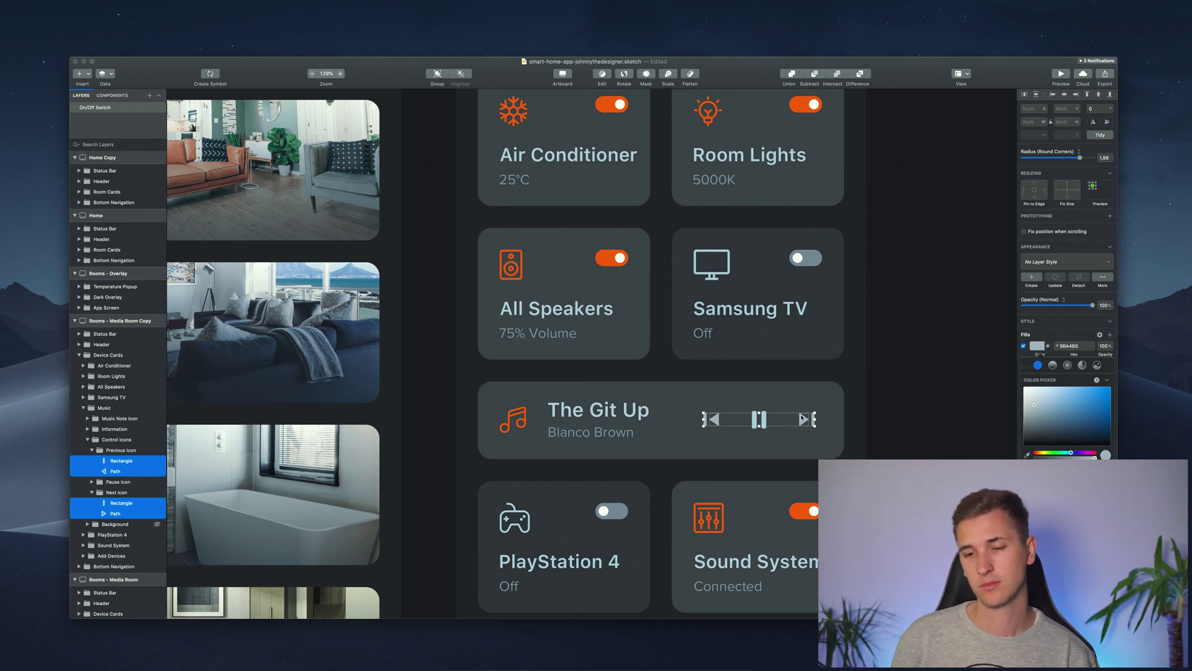
left_click(1036, 414)
mouse_move(1035, 412)
left_mouse_down()
mouse_move(1031, 384)
mouse_move(1035, 418)
left_mouse_up()
Recolour the Media Room copy's home indicator to grey 4F5254, sampled from the Home copy's indicator
left_click(931, 394)
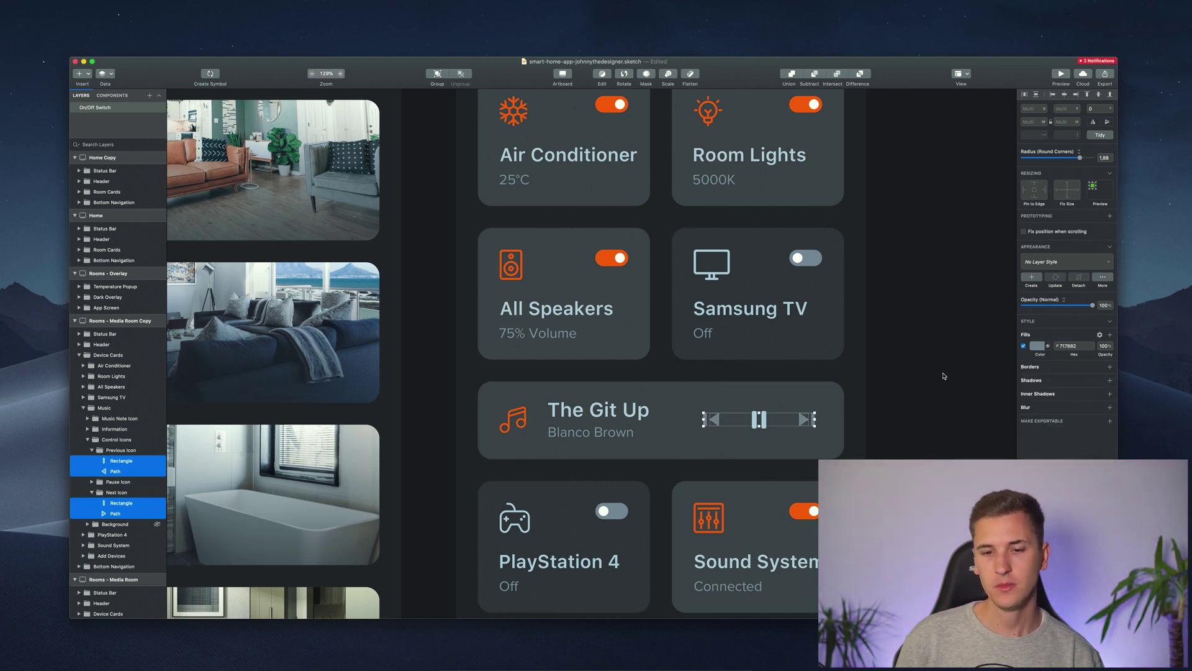
scroll(944, 376, "down", 1)
scroll(944, 376, "left", 1)
left_click(944, 376)
scroll(943, 375, "down", 3)
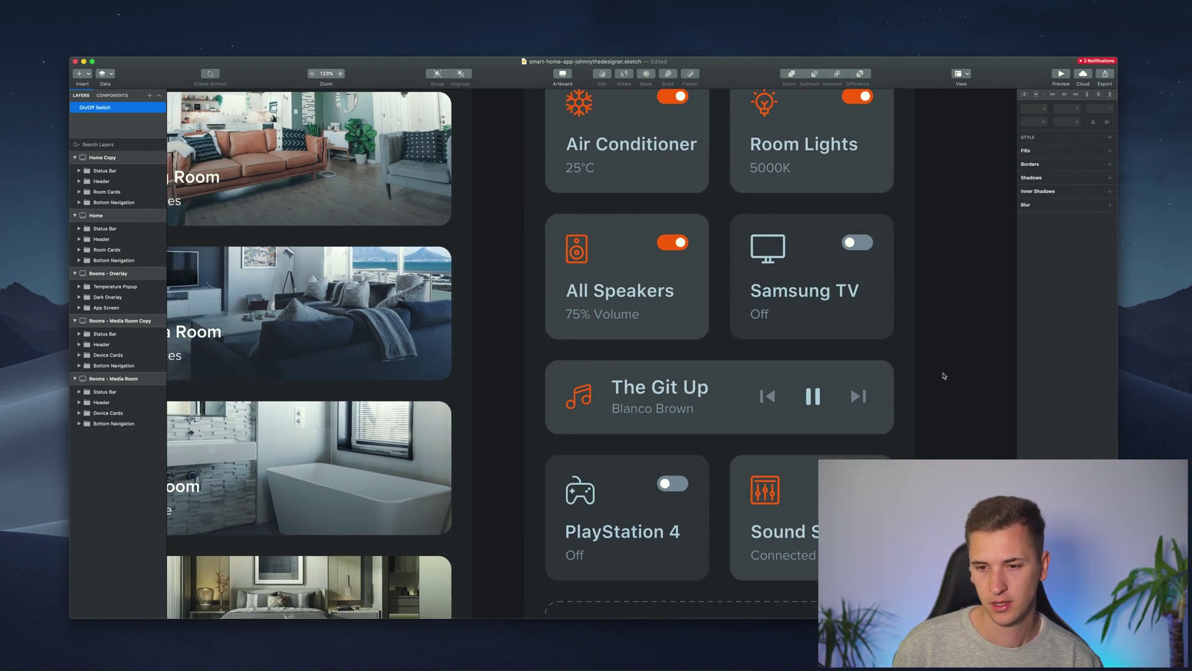
scroll(944, 375, "down", 3)
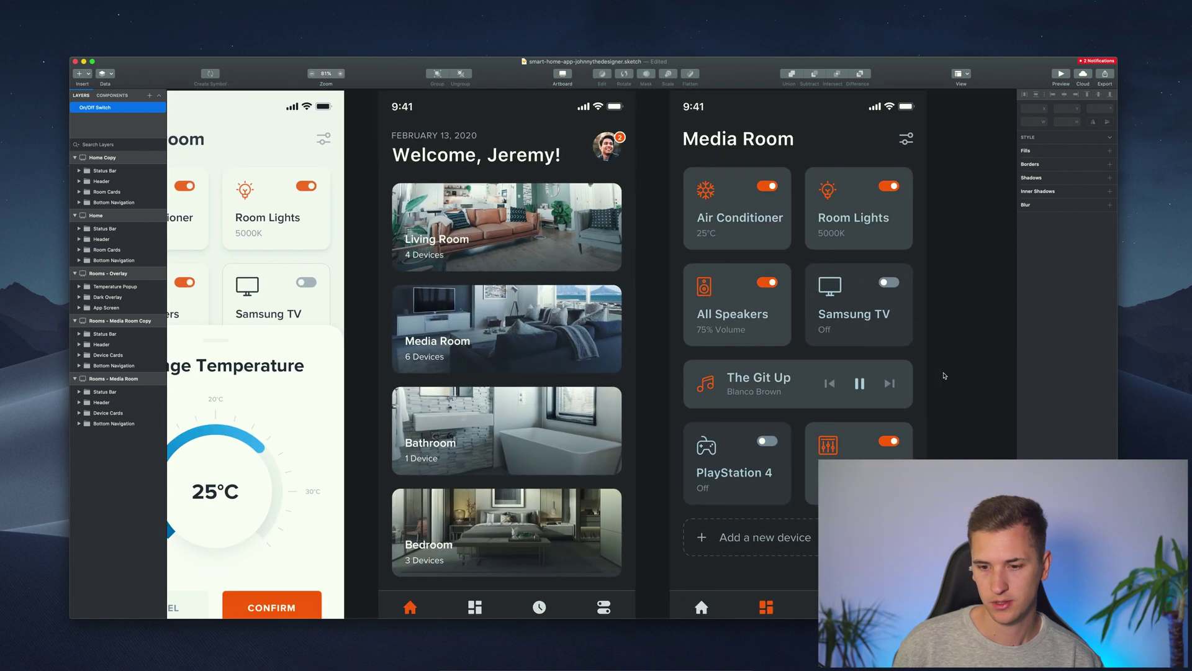
scroll(944, 376, "down", 3)
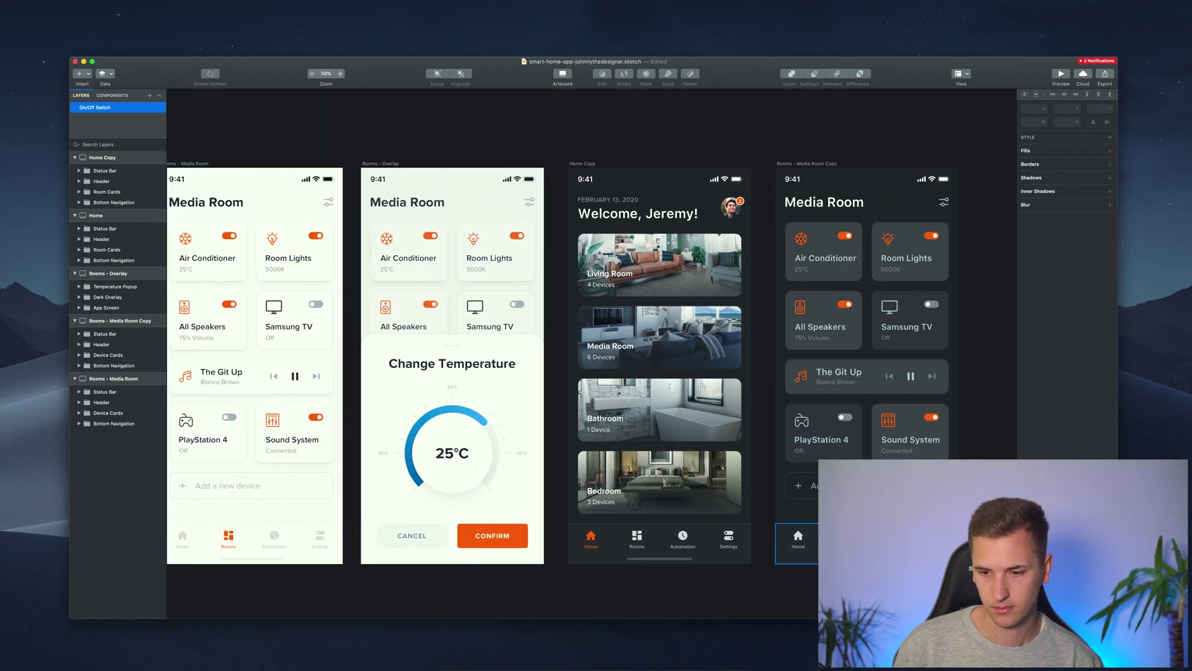
left_click(835, 558)
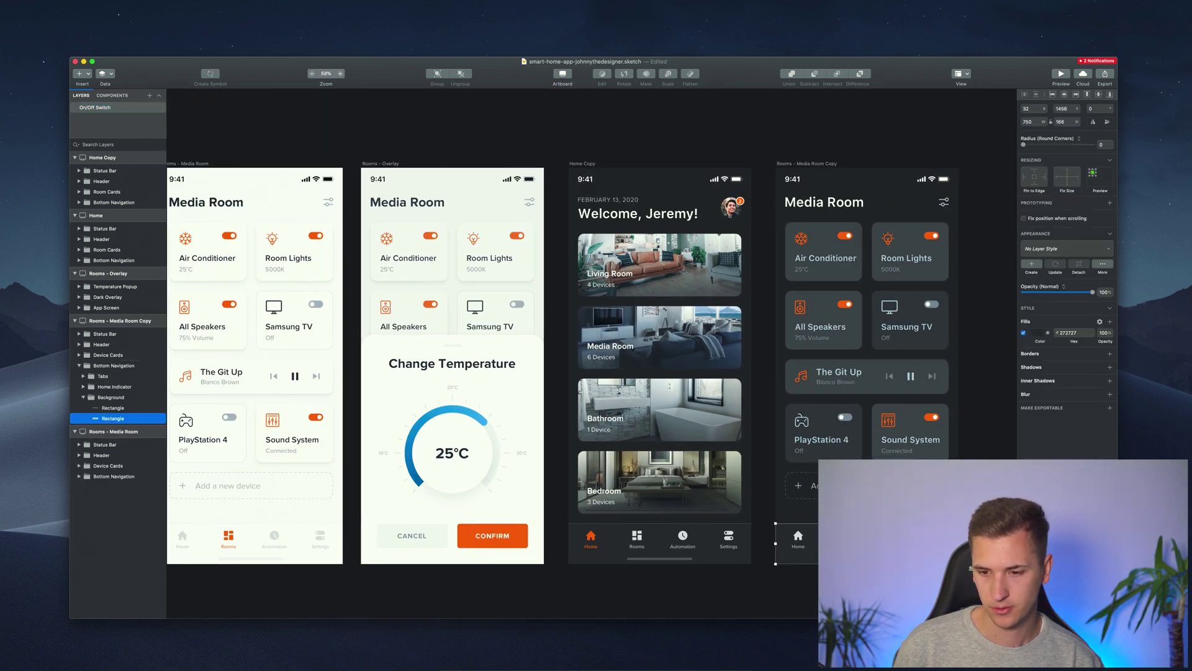
left_click(1038, 332)
left_click(1027, 442)
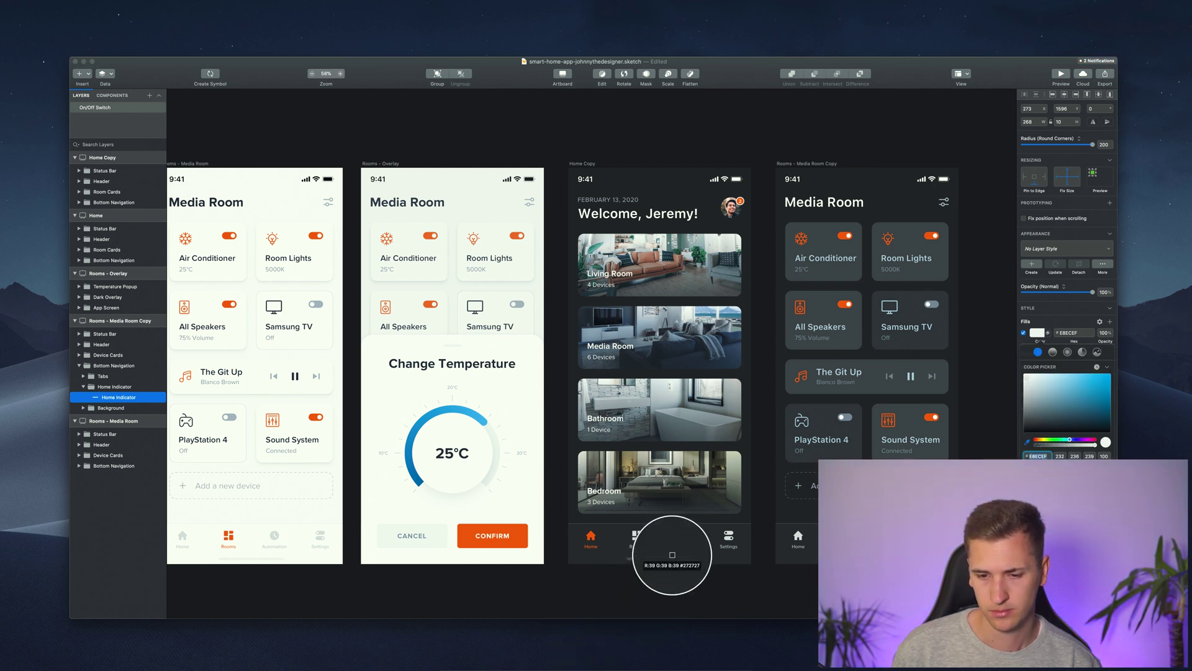
left_click(666, 560)
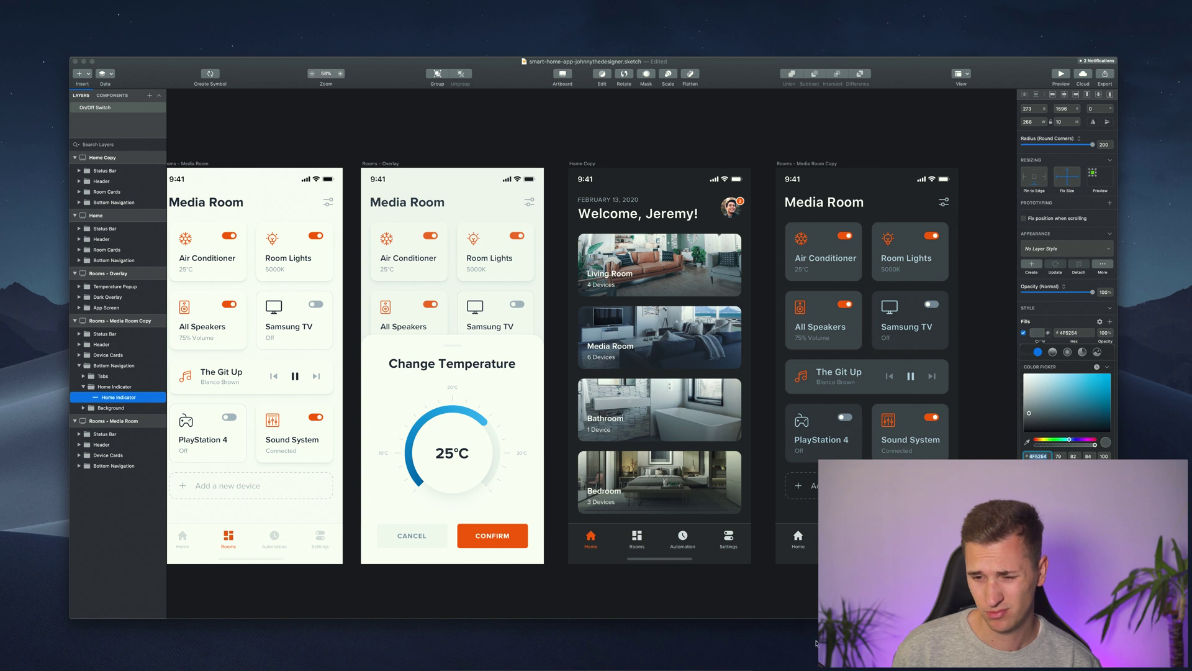
left_click(805, 603)
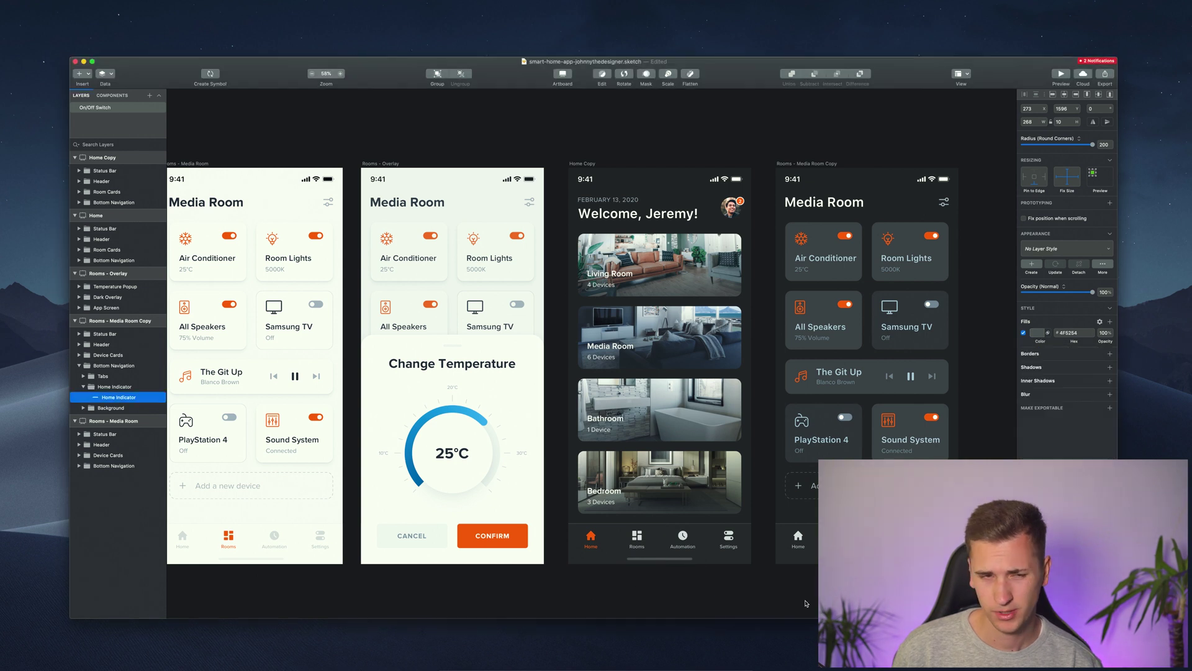
Dismiss the Insert list without adding anything, pan across the canvas and clear the selection
left_click(89, 74)
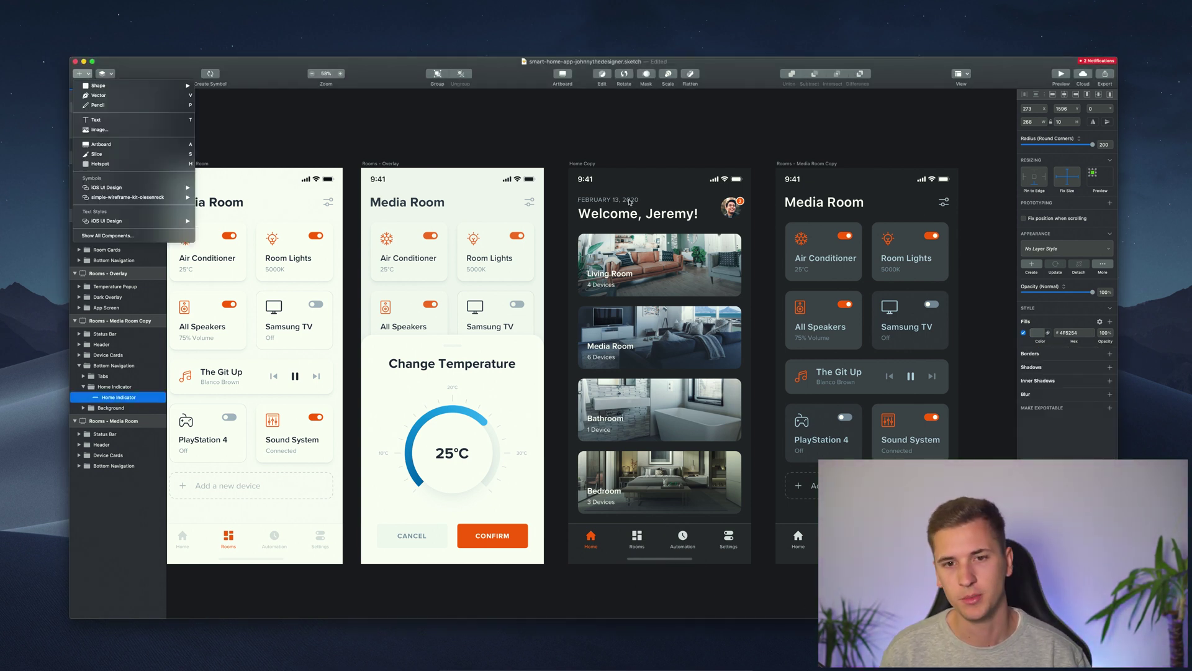
left_click(639, 132)
scroll(650, 138, "left", 2)
scroll(650, 138, "down", 2)
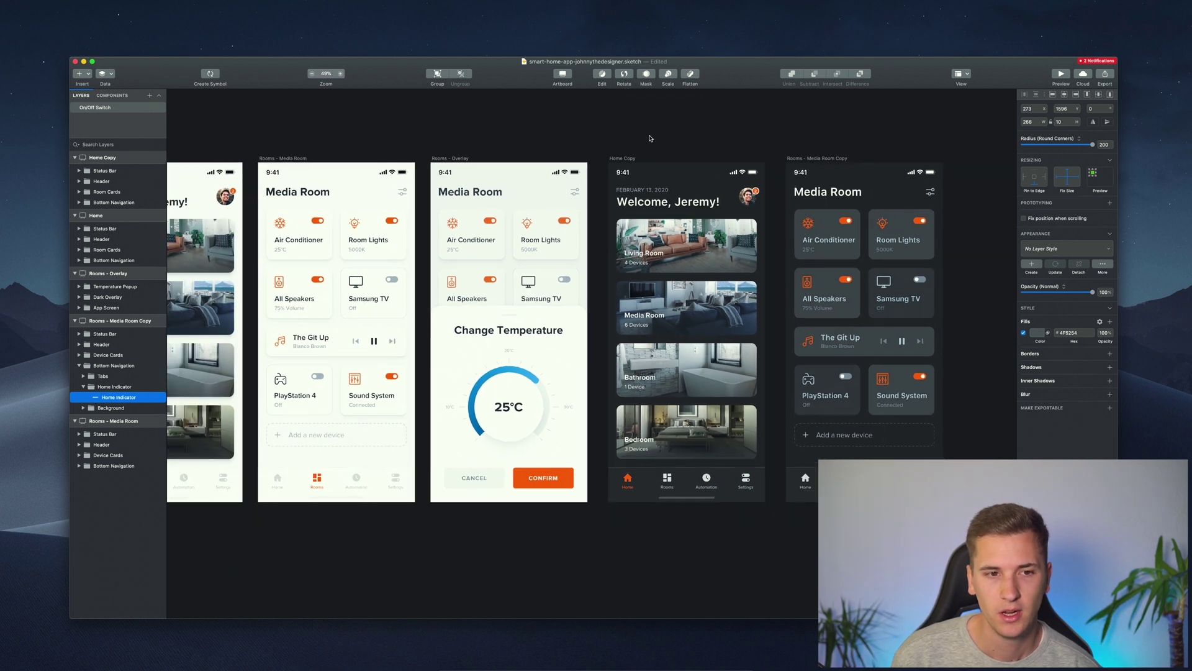
scroll(650, 138, "left", 4)
scroll(650, 138, "left", 3)
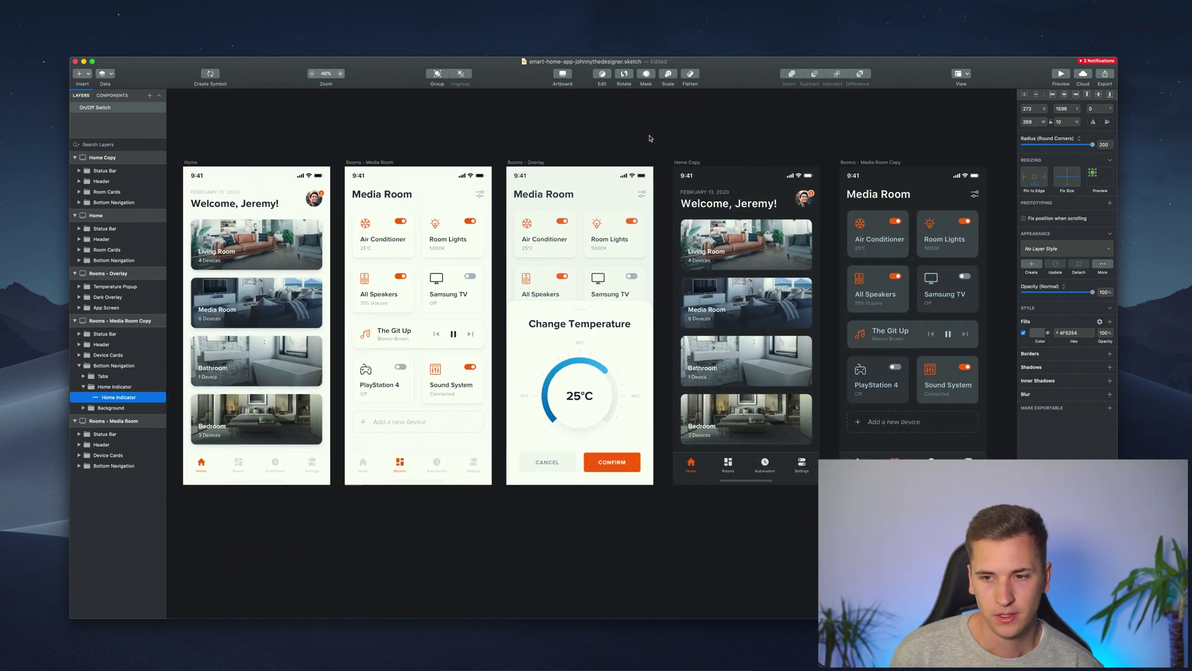
scroll(650, 138, "down", 1)
scroll(651, 137, "right", 1)
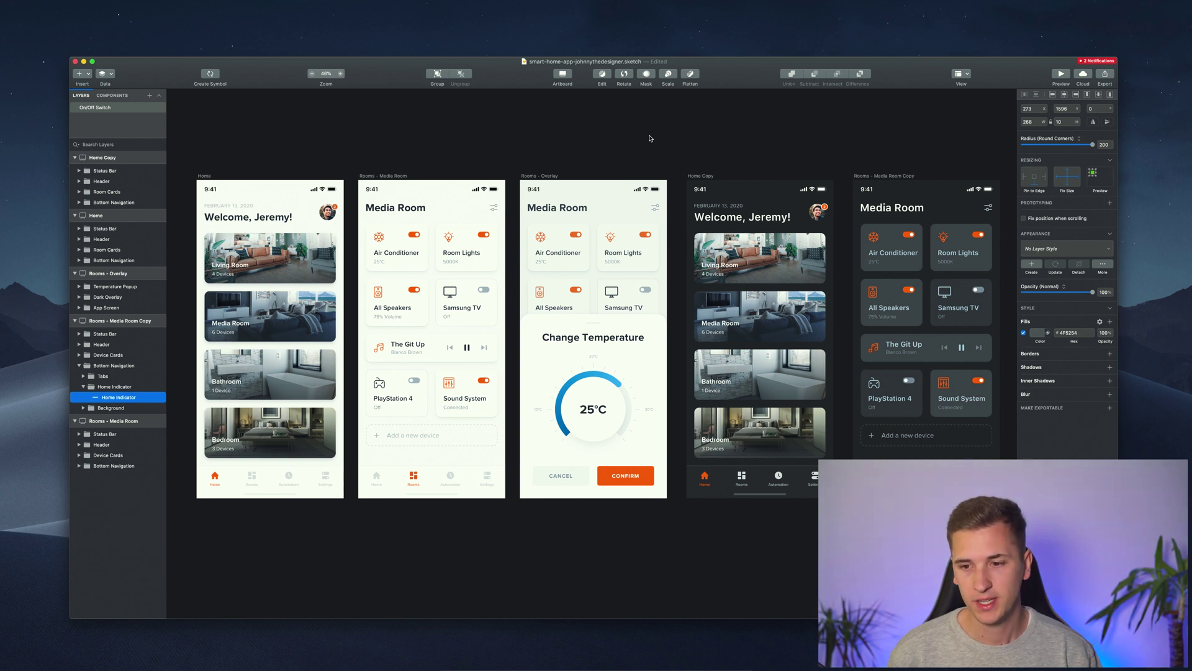
key("Escape")
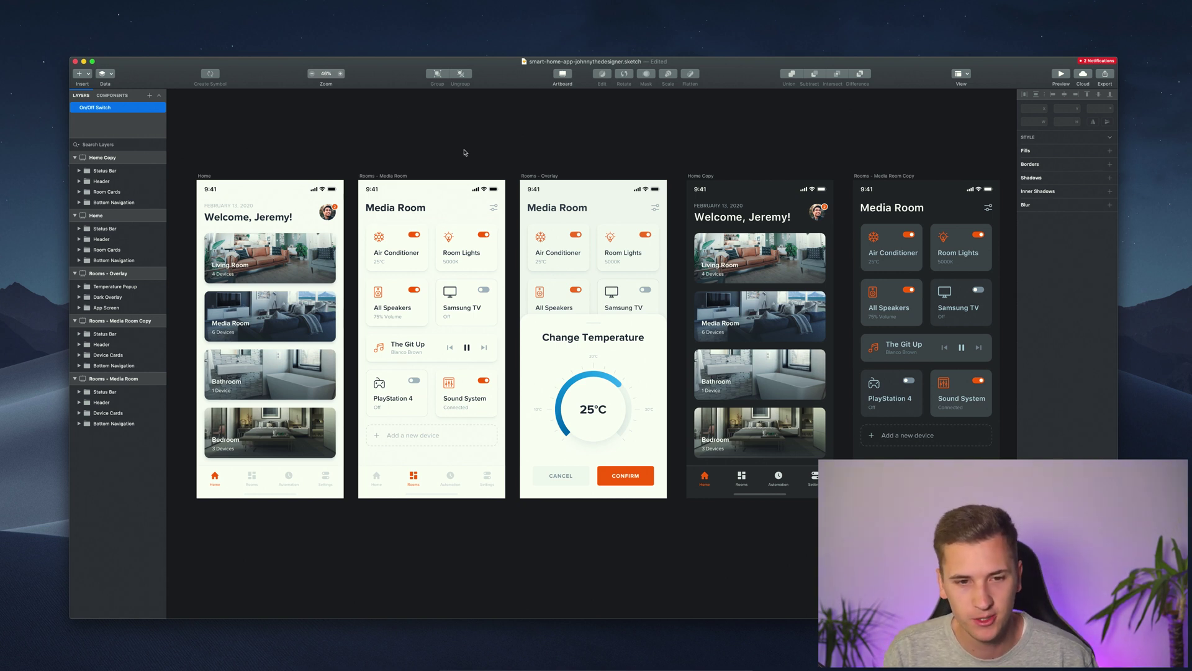
scroll(465, 152, "right", 5)
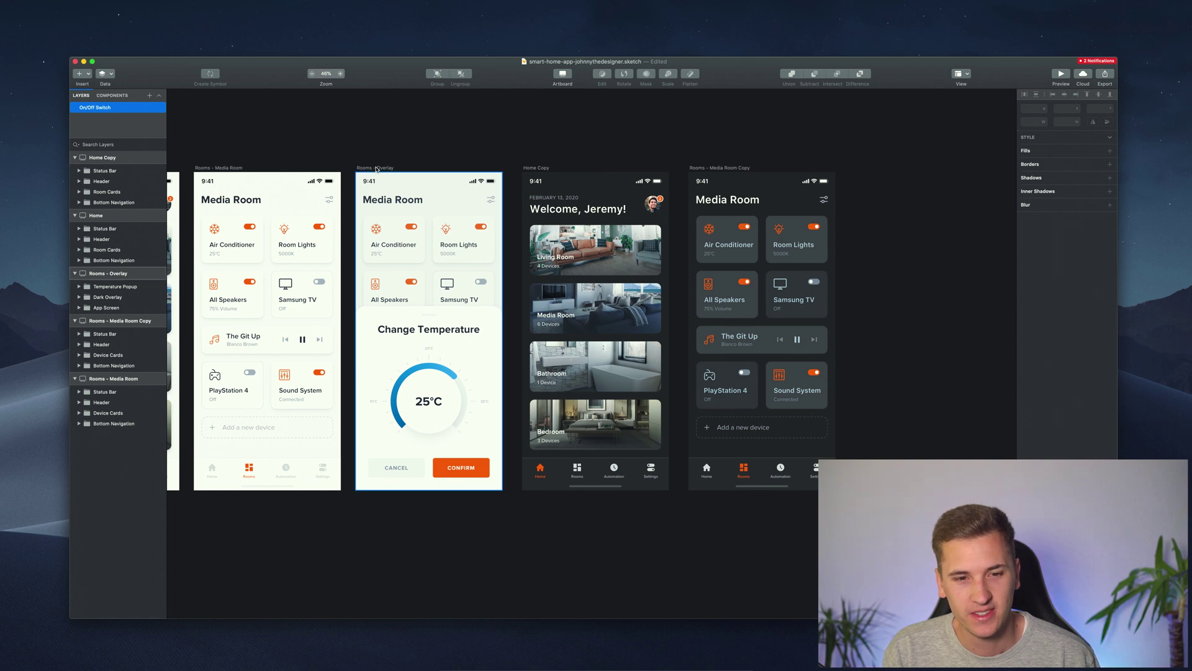
Duplicate the dark Rooms - Media Room Copy artboard
left_click(729, 167)
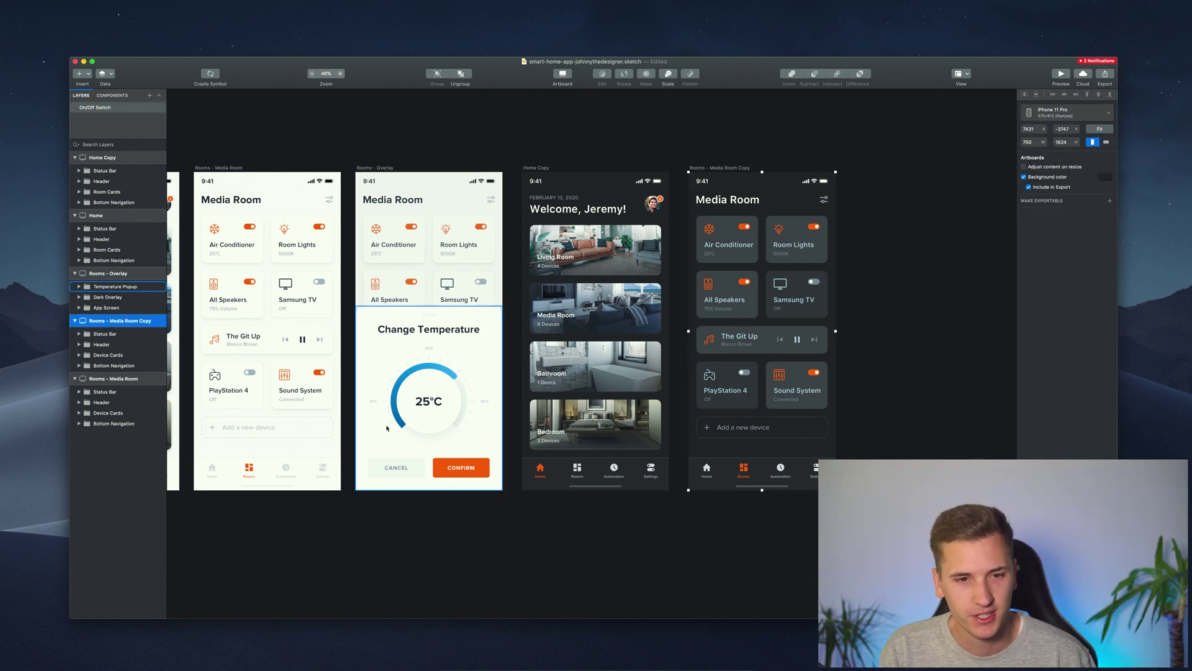
key("super+d")
key("super+3")
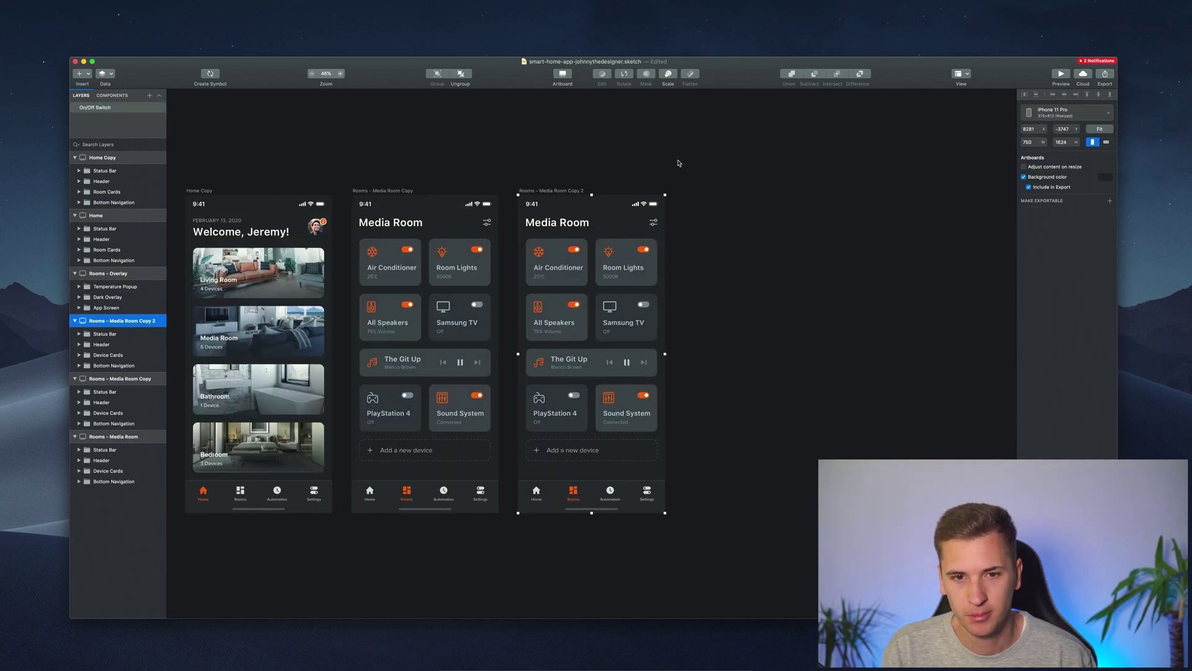
scroll(618, 204, "left", 8)
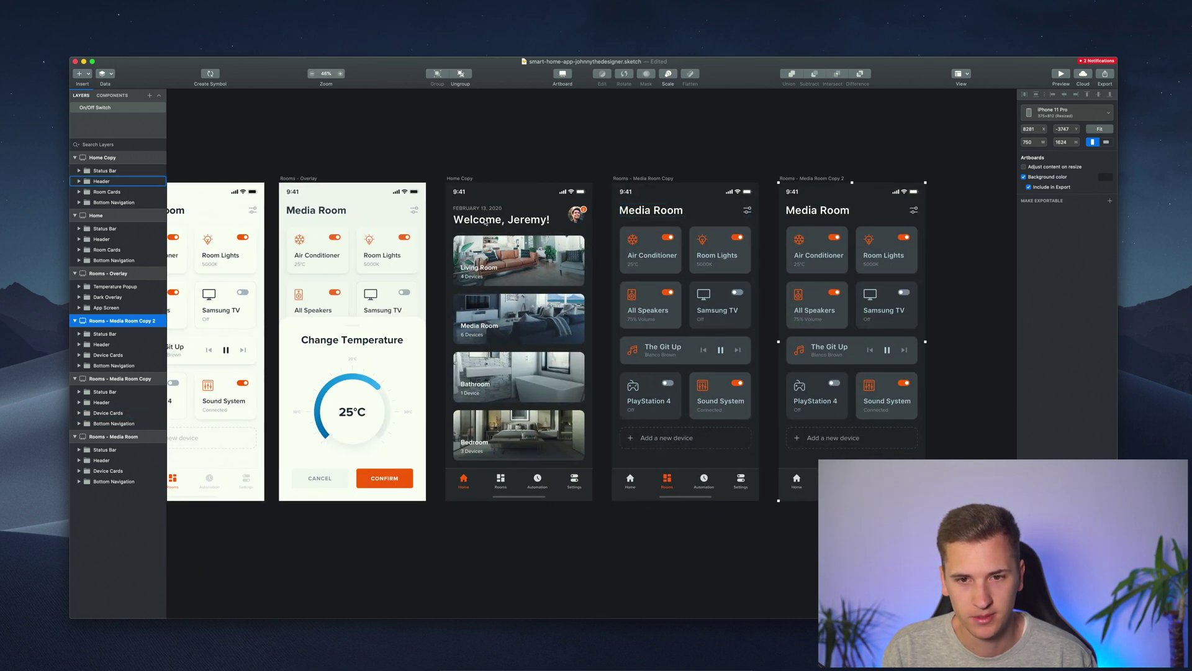
Paste the Change Temperature popup onto the new Media Room Copy 2 artboard
left_click(329, 383)
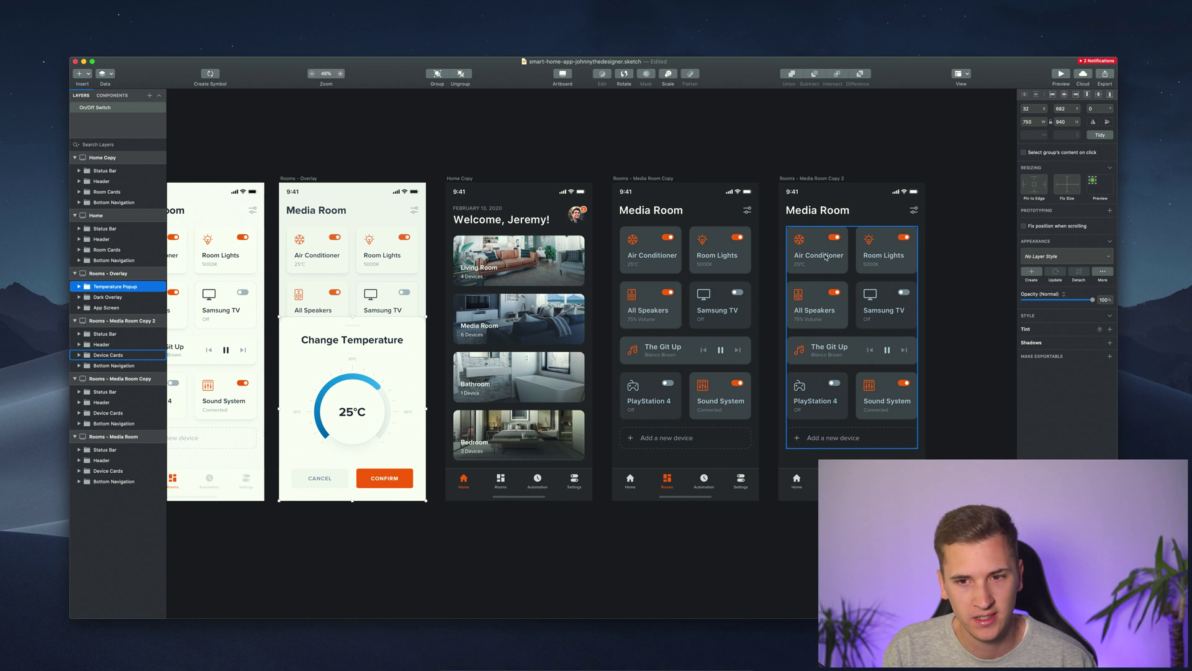
left_click(826, 192)
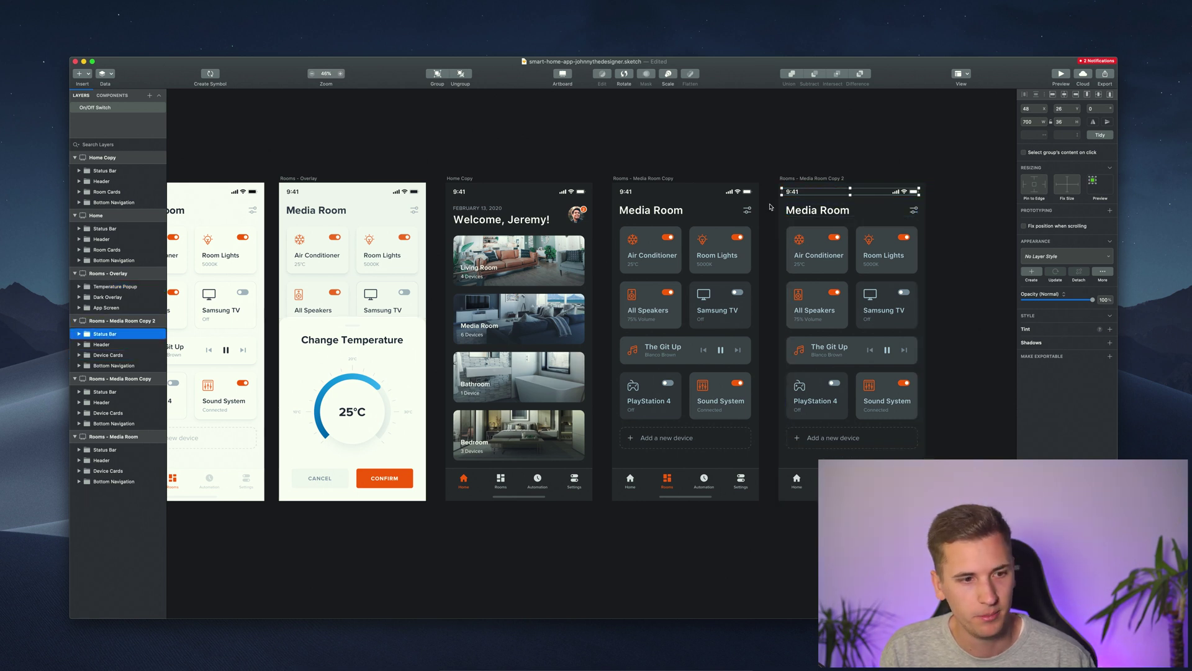
key("super+v")
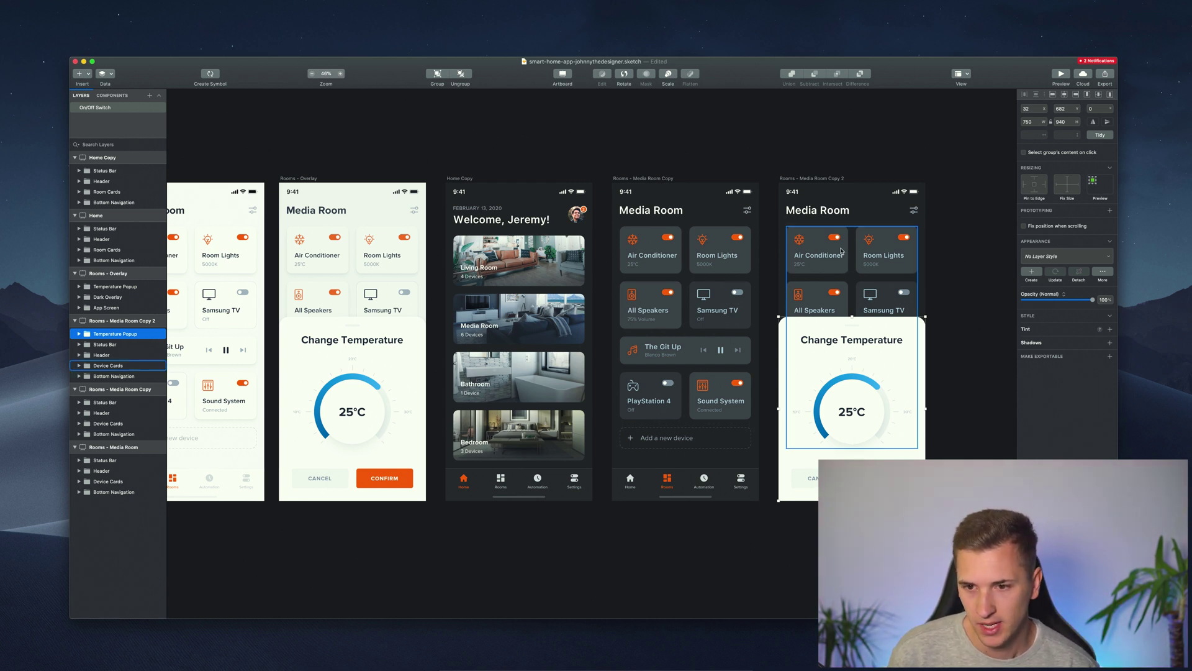
Paste the Dark Overlay into Media Room Copy 2 below the popup and fill it black (000000) at 15%
left_click(352, 192)
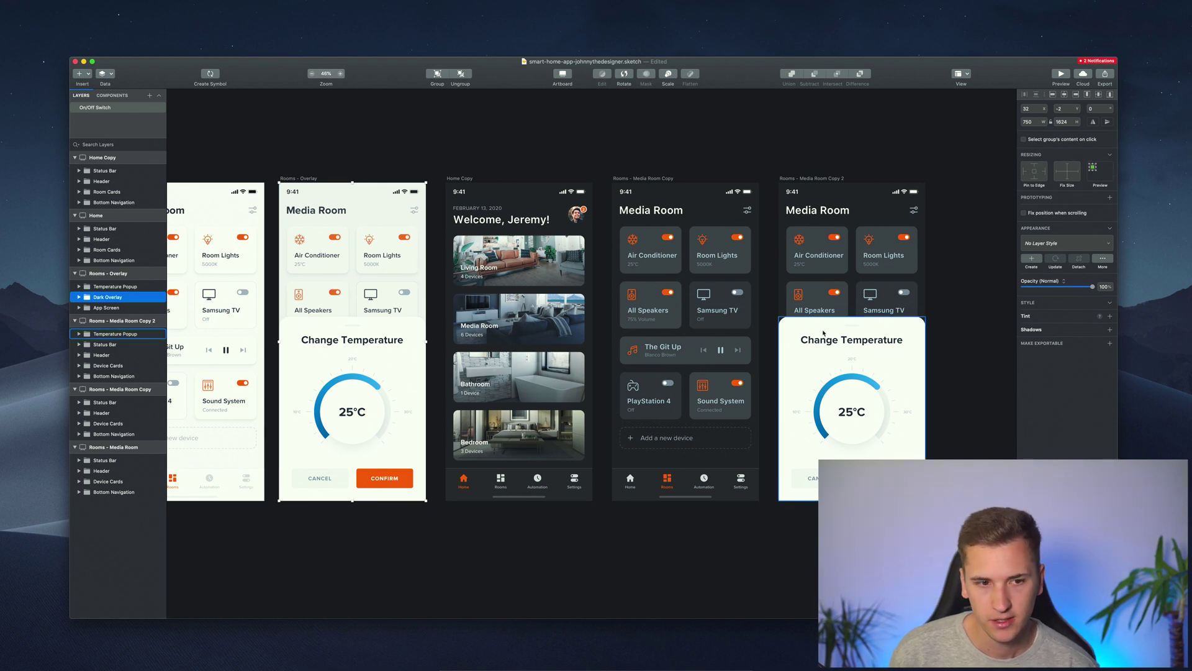
left_click(118, 344)
key("super+v")
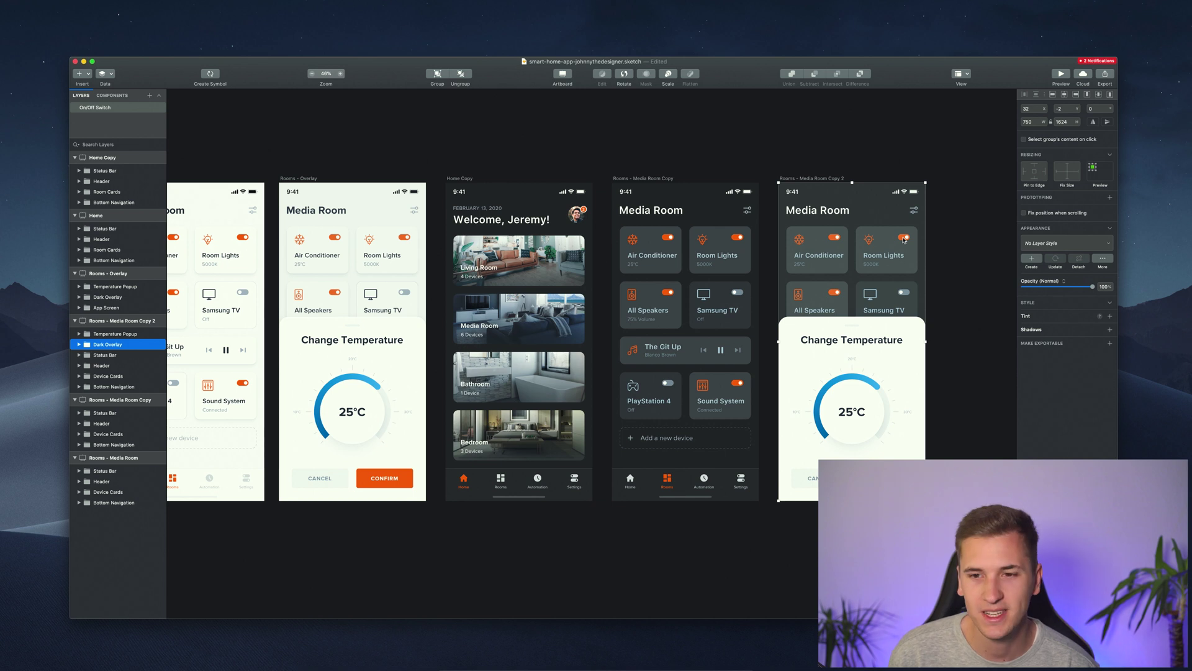
key("Return")
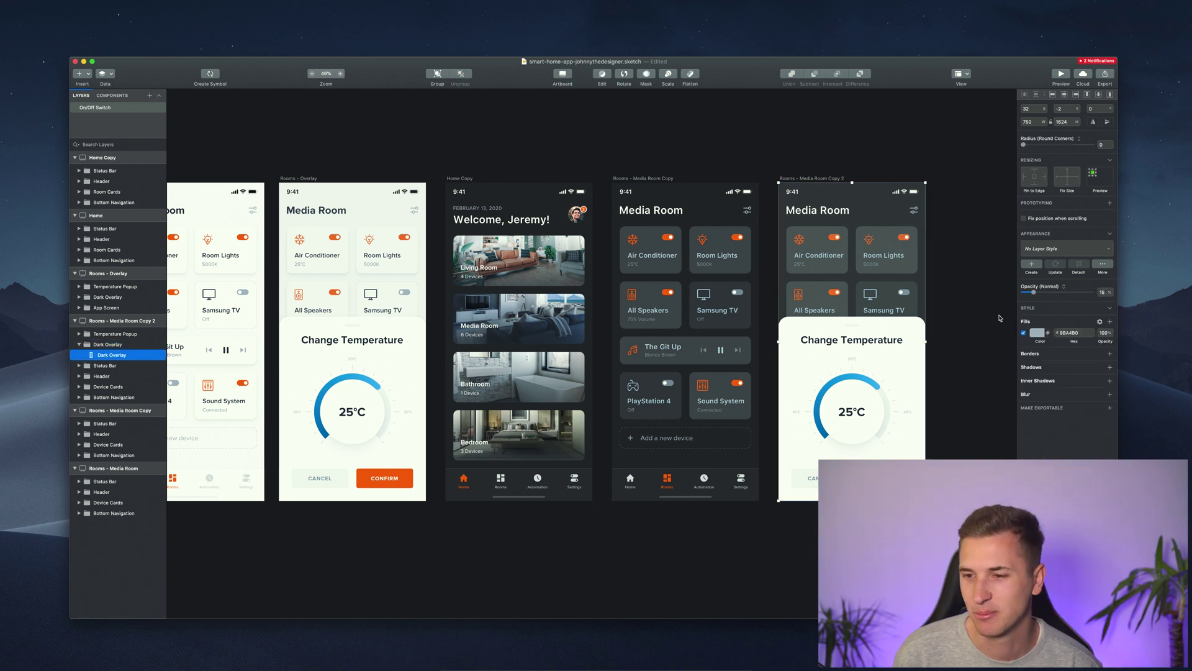
left_click(1037, 333)
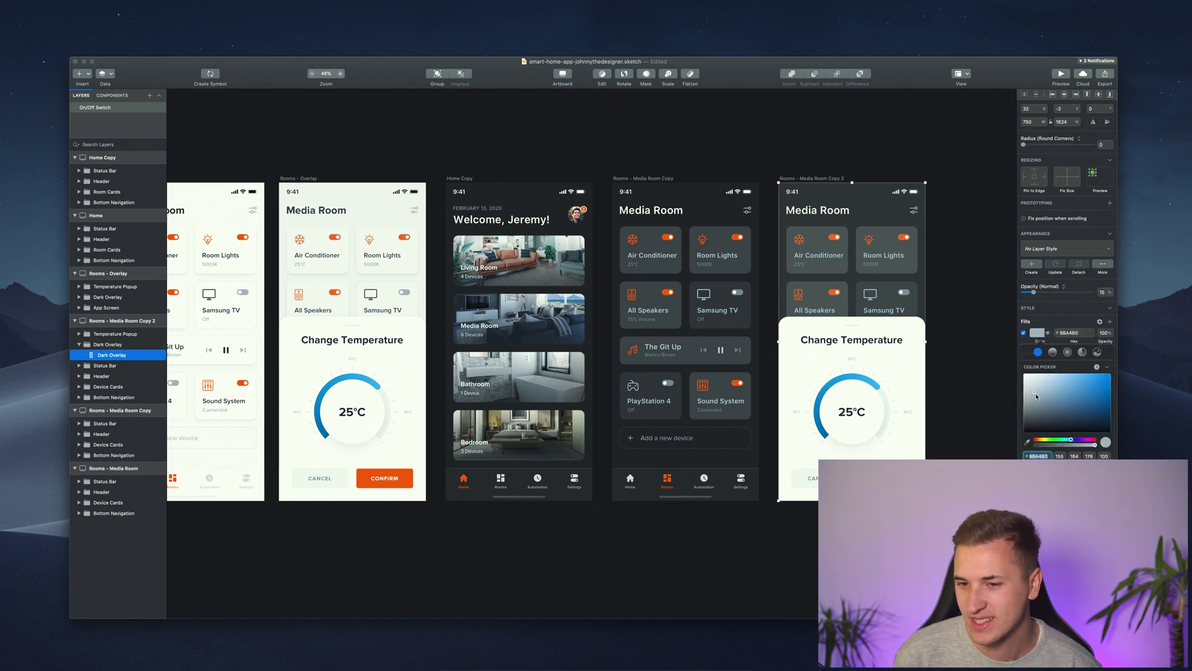
left_click_drag(1036, 395, 1037, 435)
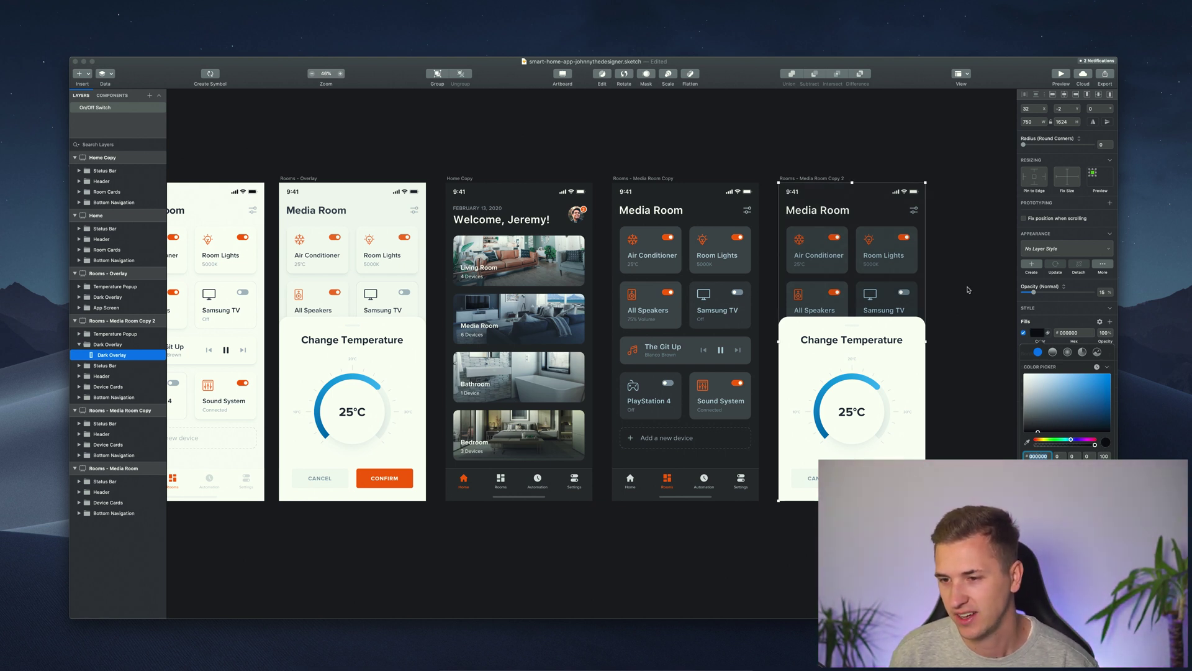
key("Escape")
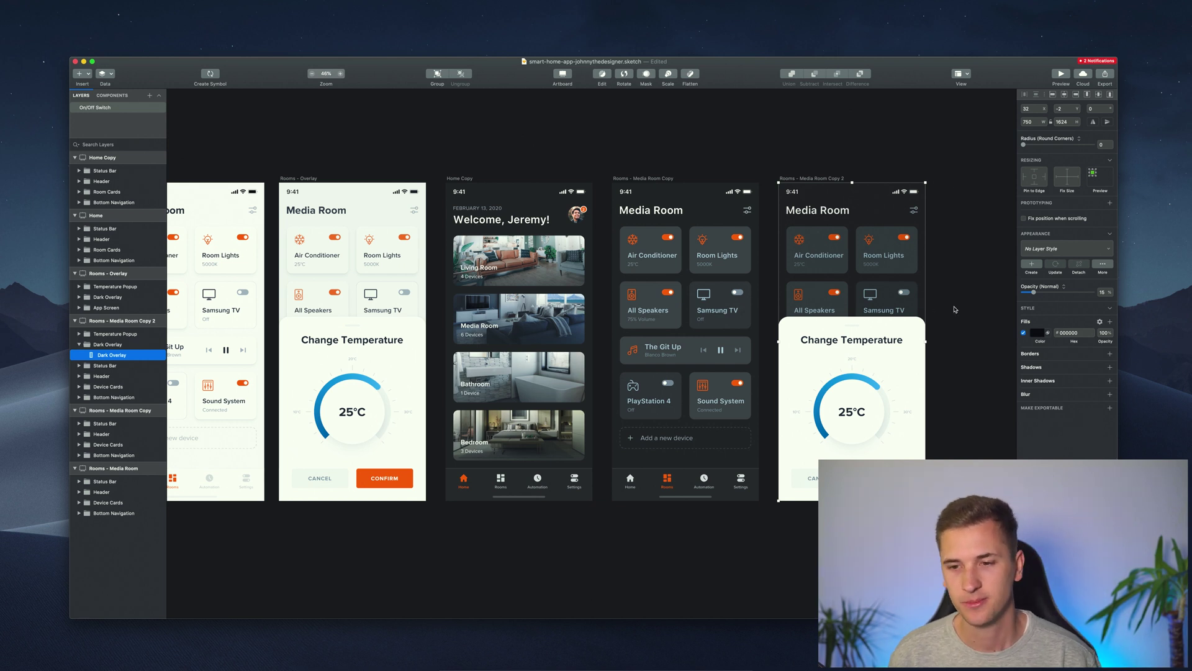
Fill the popup's Background layer with the Sound System card's grey #3F4345
left_click(904, 366)
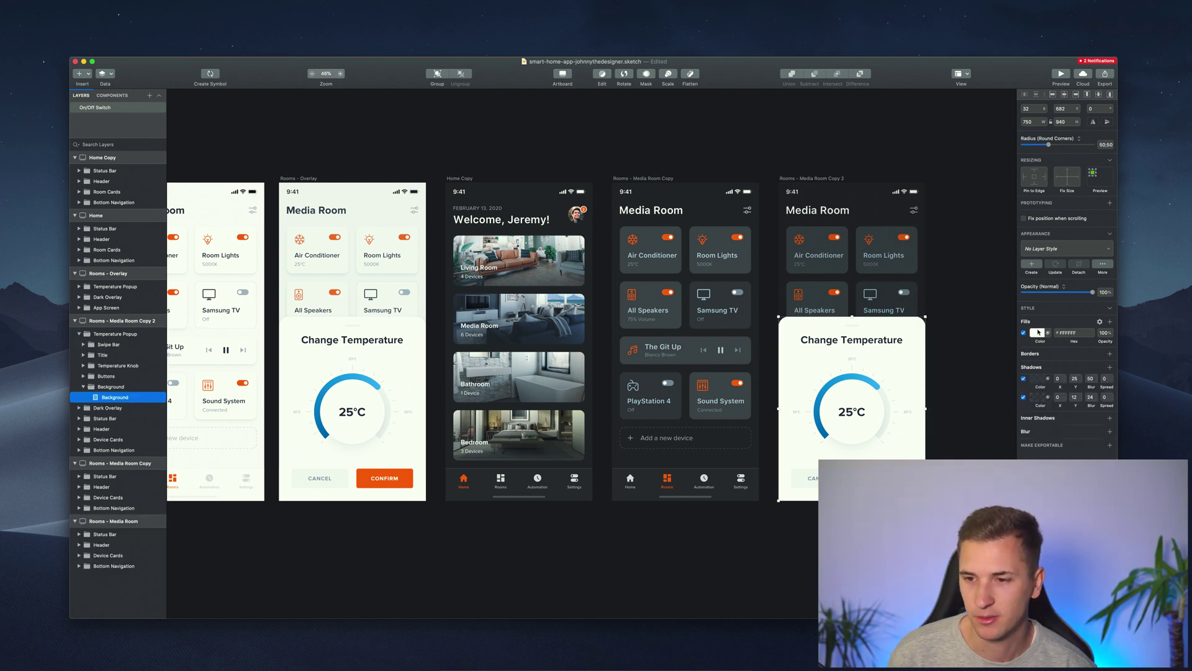
left_click(1037, 333)
left_click(1027, 442)
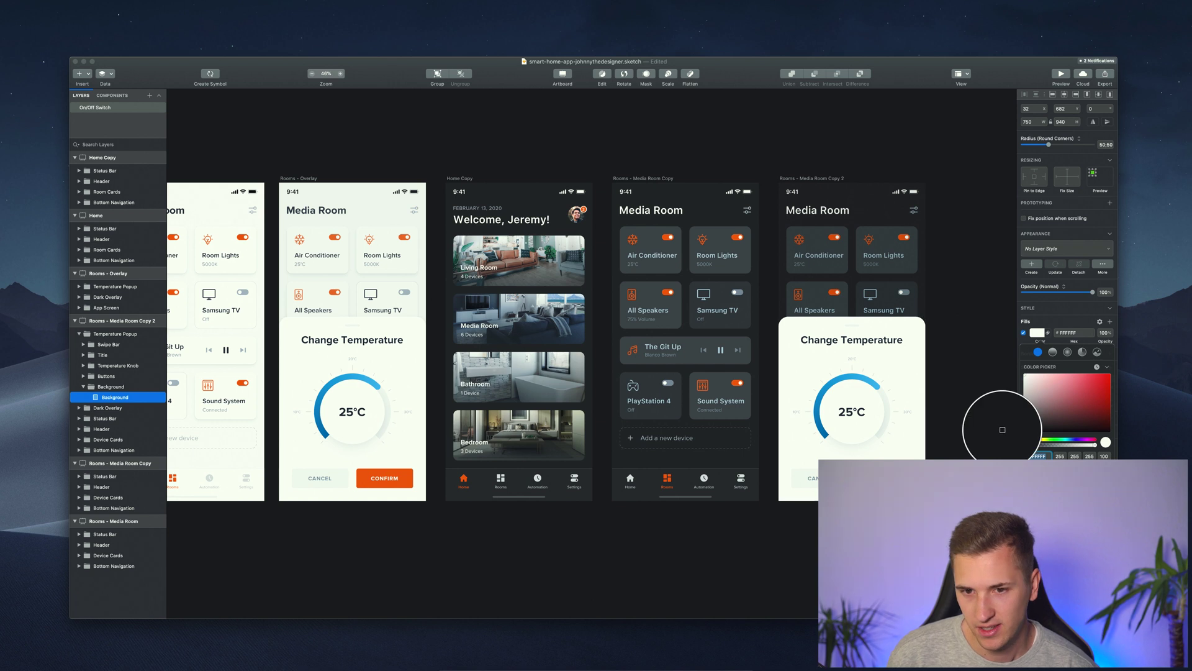
left_click(718, 247)
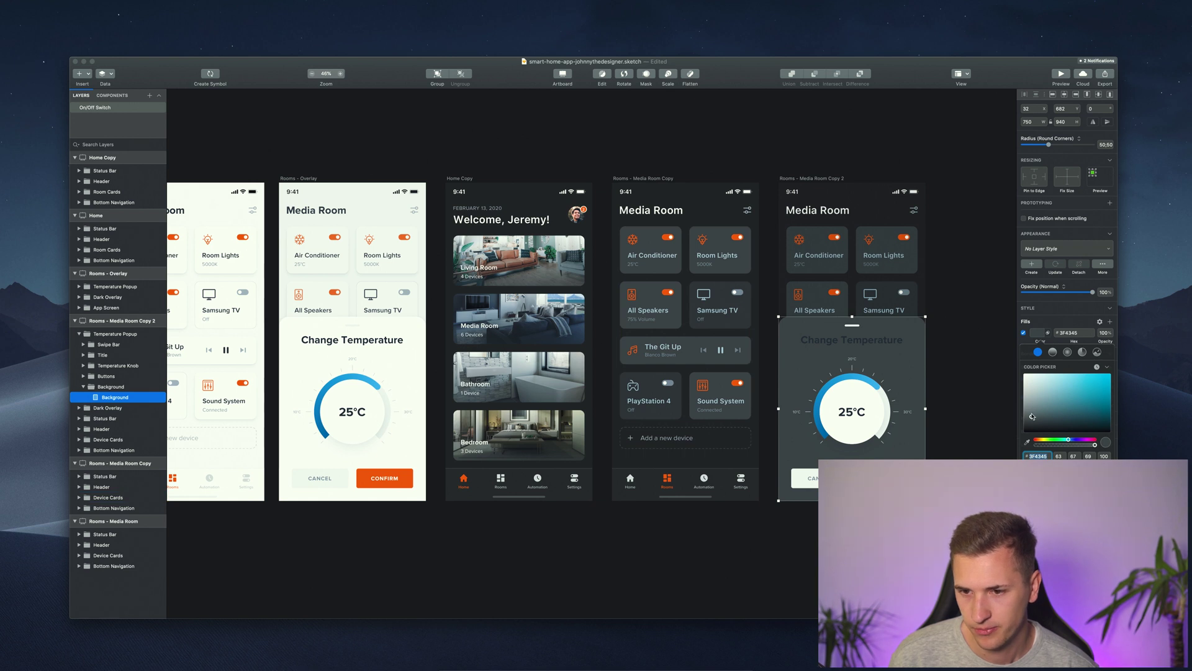
left_click_drag(1033, 417, 1031, 412)
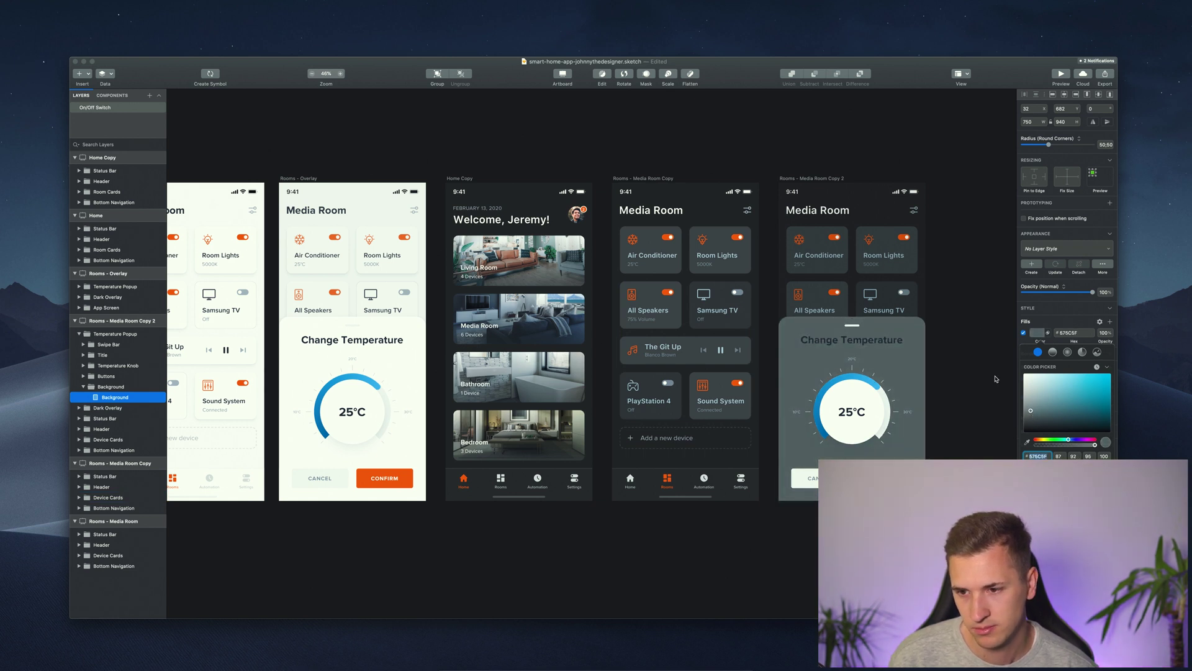
left_click(1027, 442)
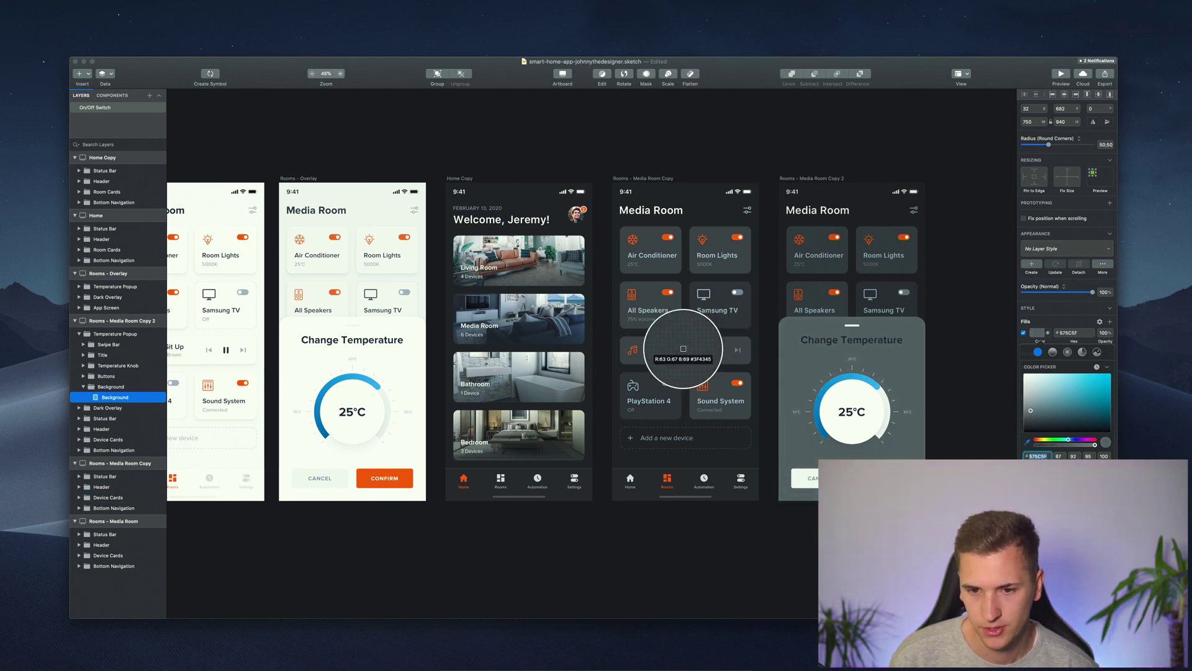
left_click(718, 381)
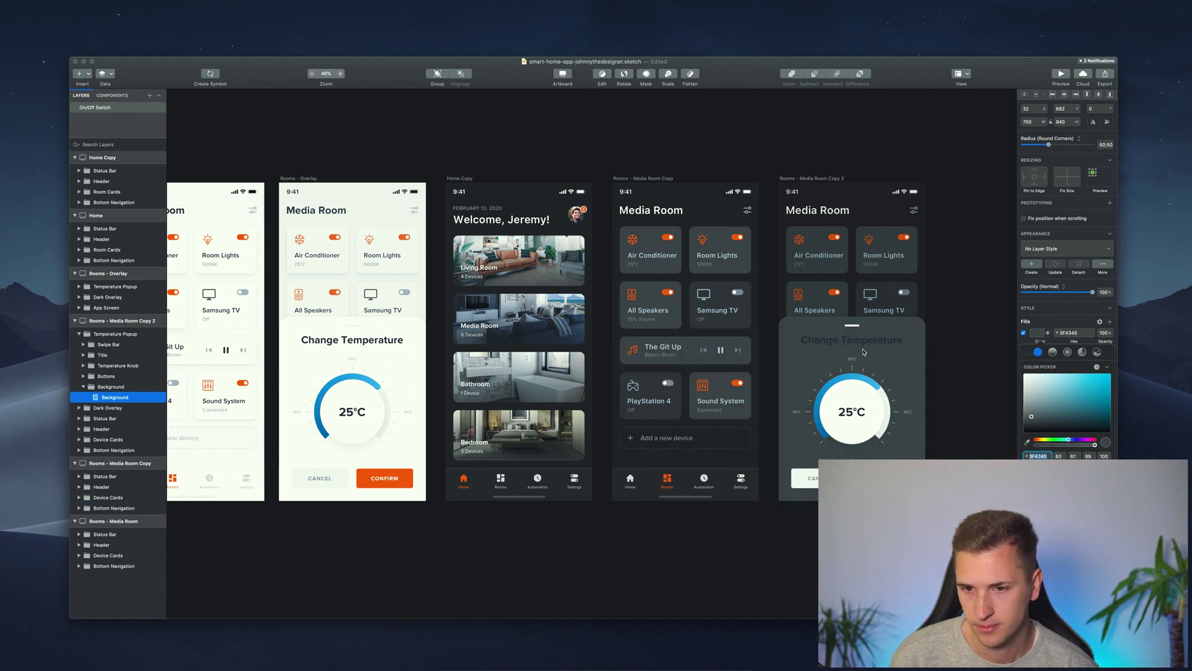
left_click(1027, 441)
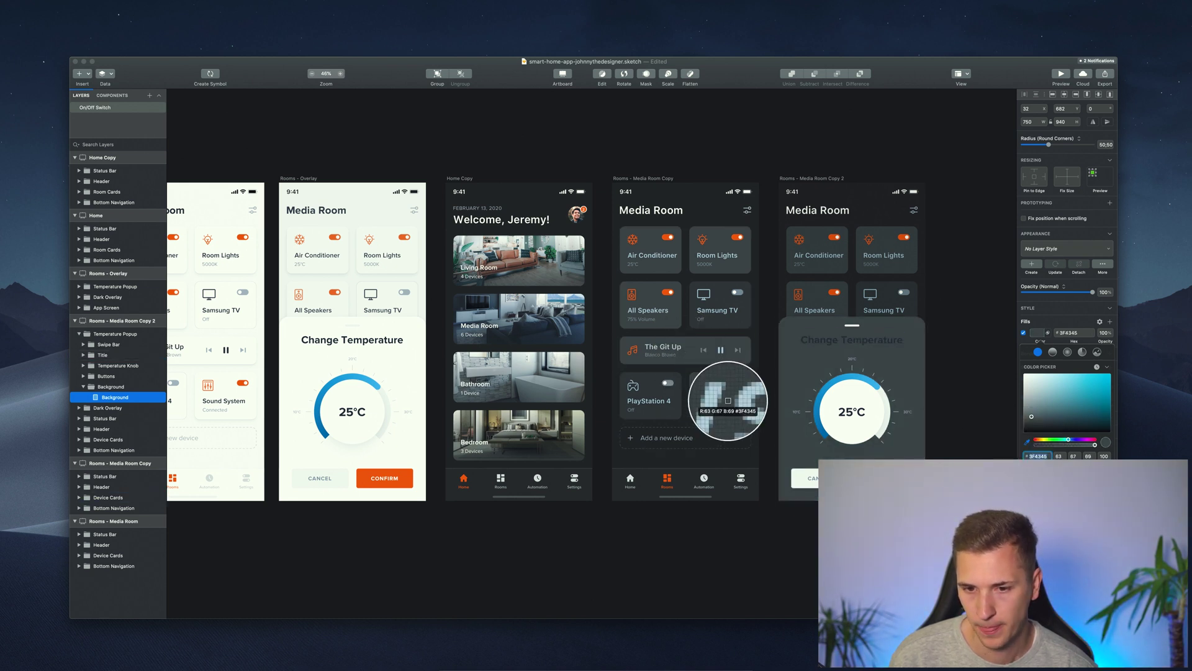
left_click(714, 391)
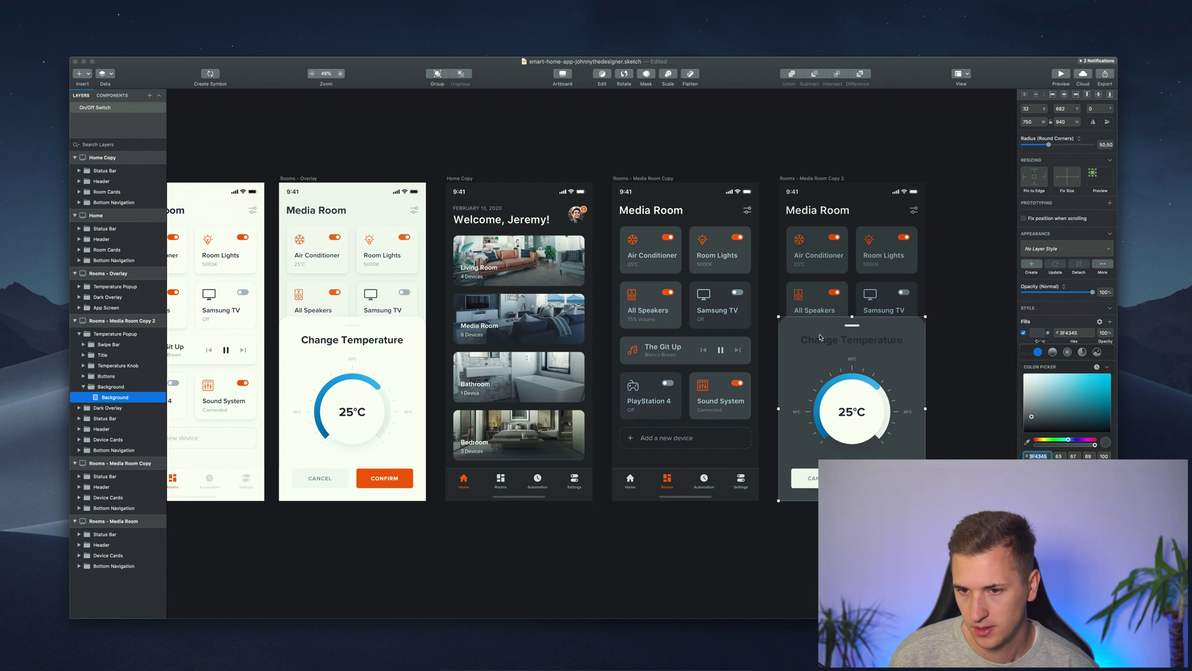
Recolour the Change Temperature title pale blue-grey #CCD0EB, sampled from the Media Room copy's light text
left_click(852, 340)
double_click(852, 340)
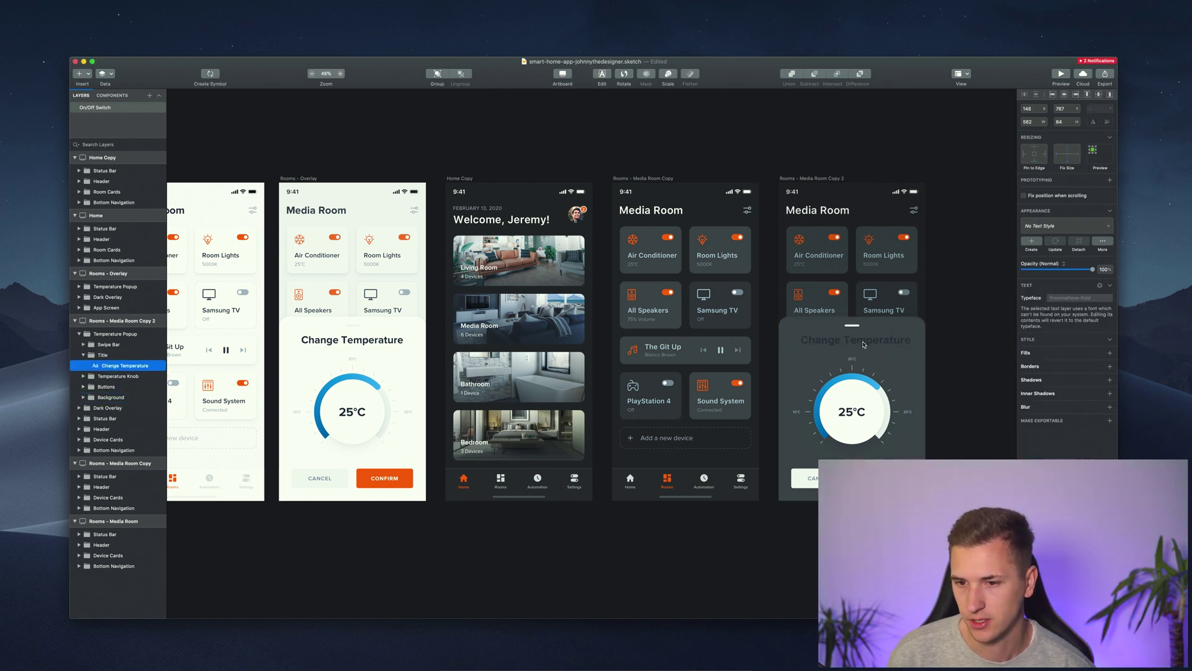
left_click(866, 347)
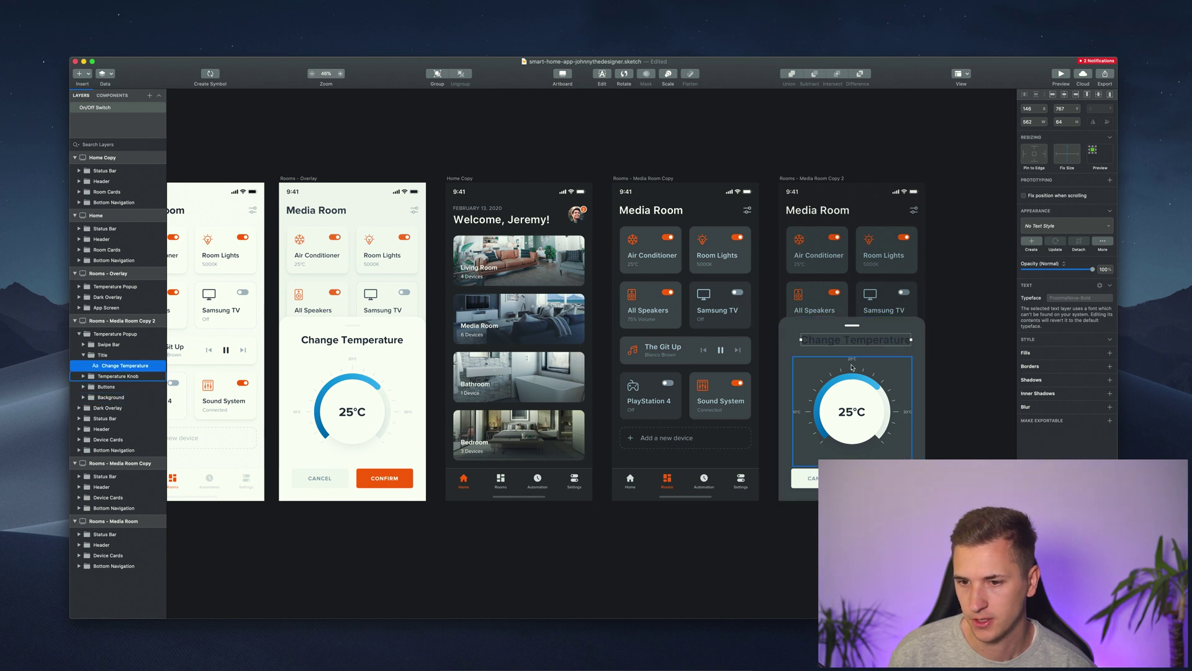
left_click(853, 368)
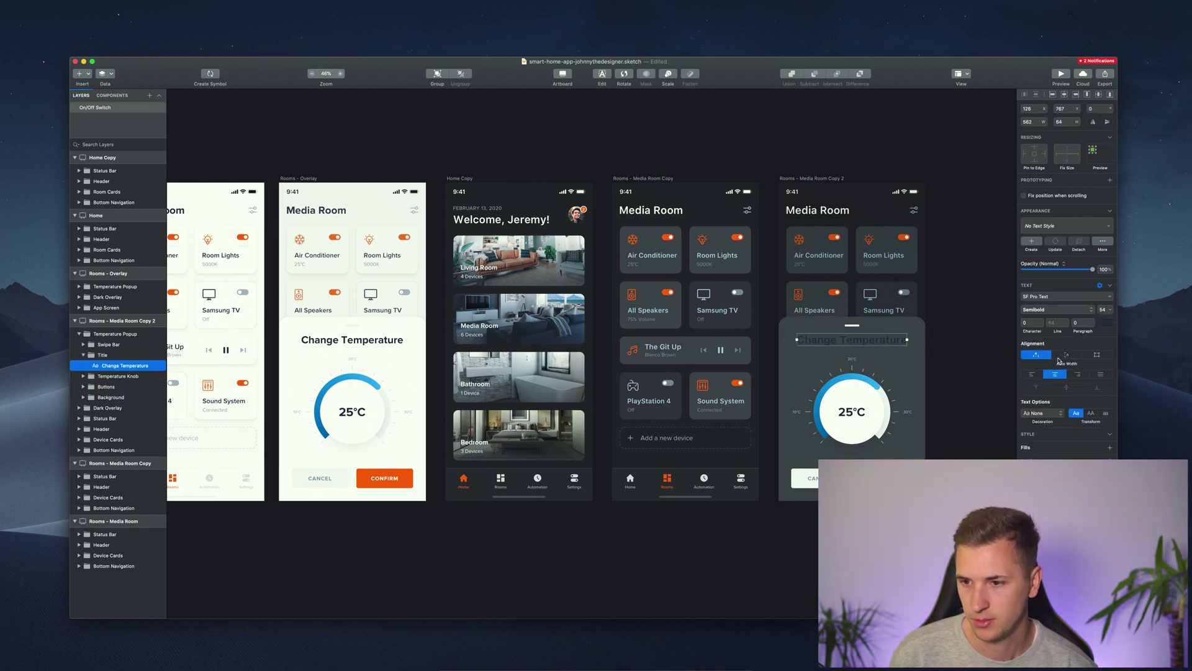
left_click(1106, 323)
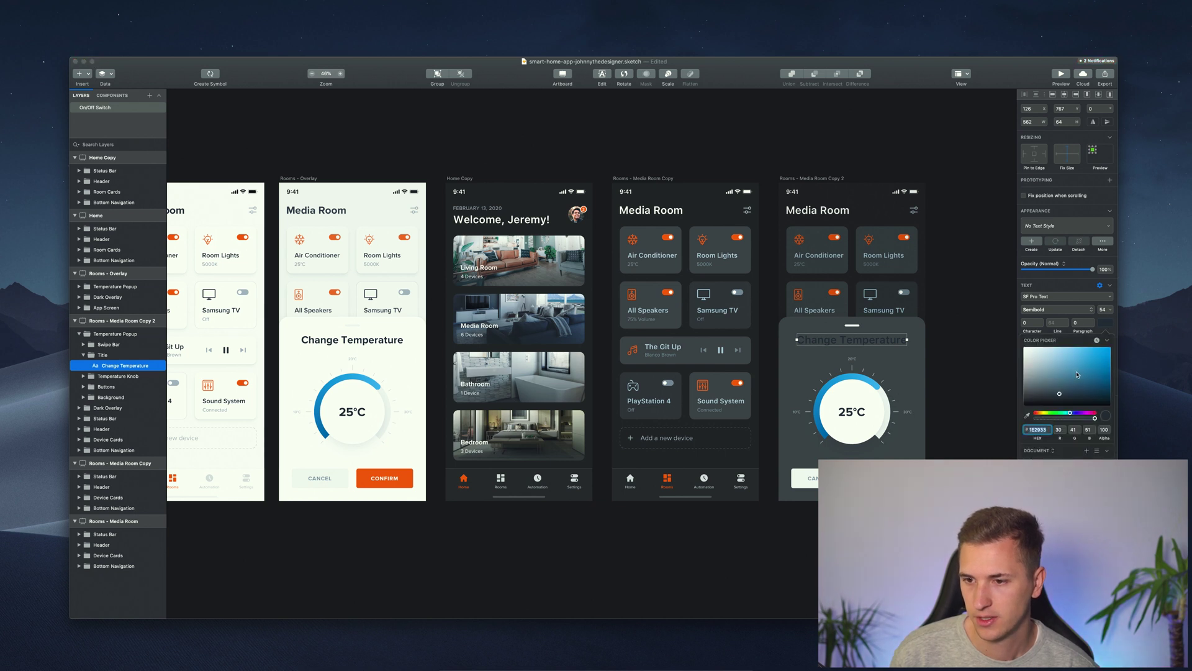
left_click_drag(1075, 373, 1025, 348)
key("Escape")
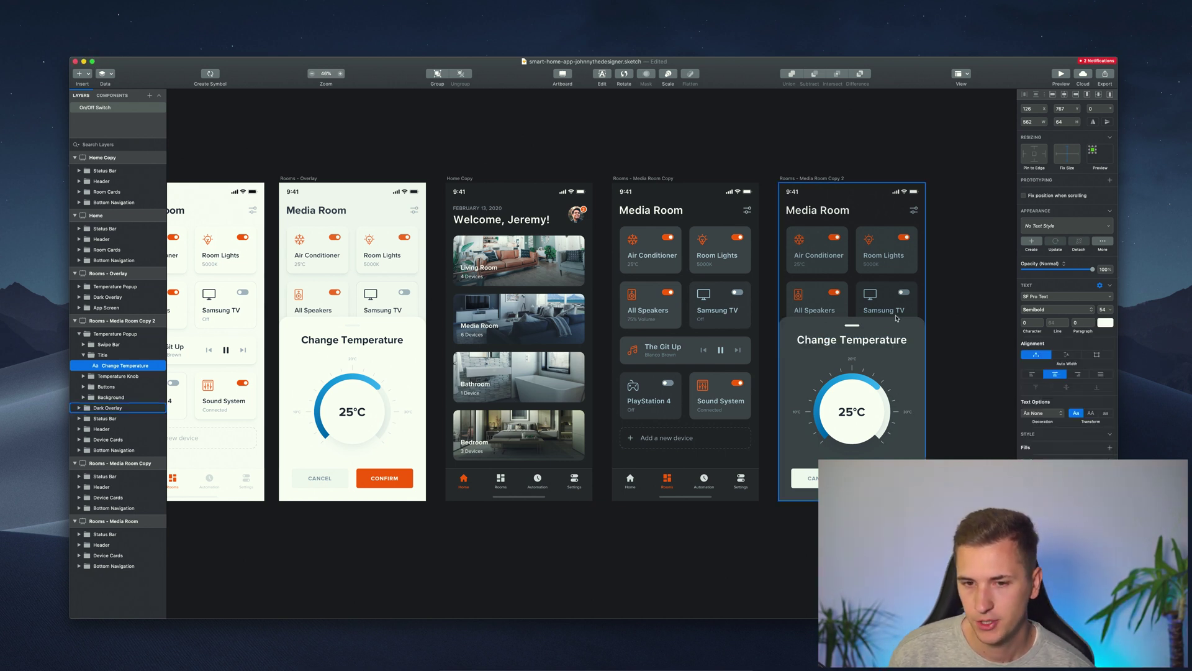
left_click(1103, 324)
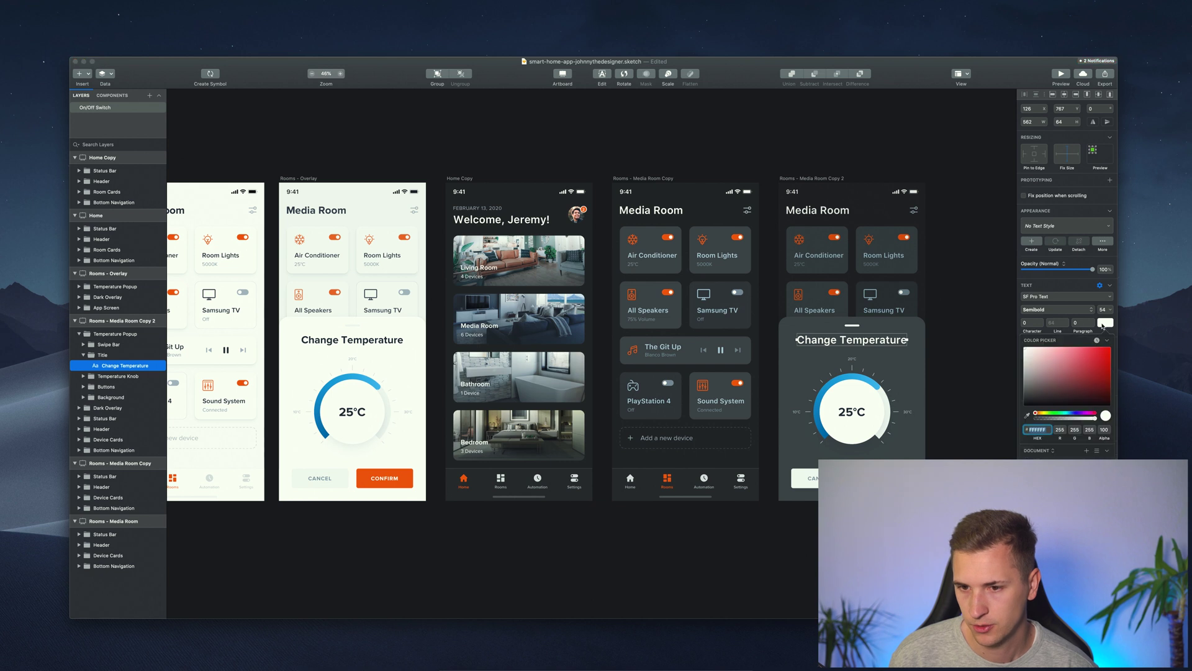
key("ctrl+c")
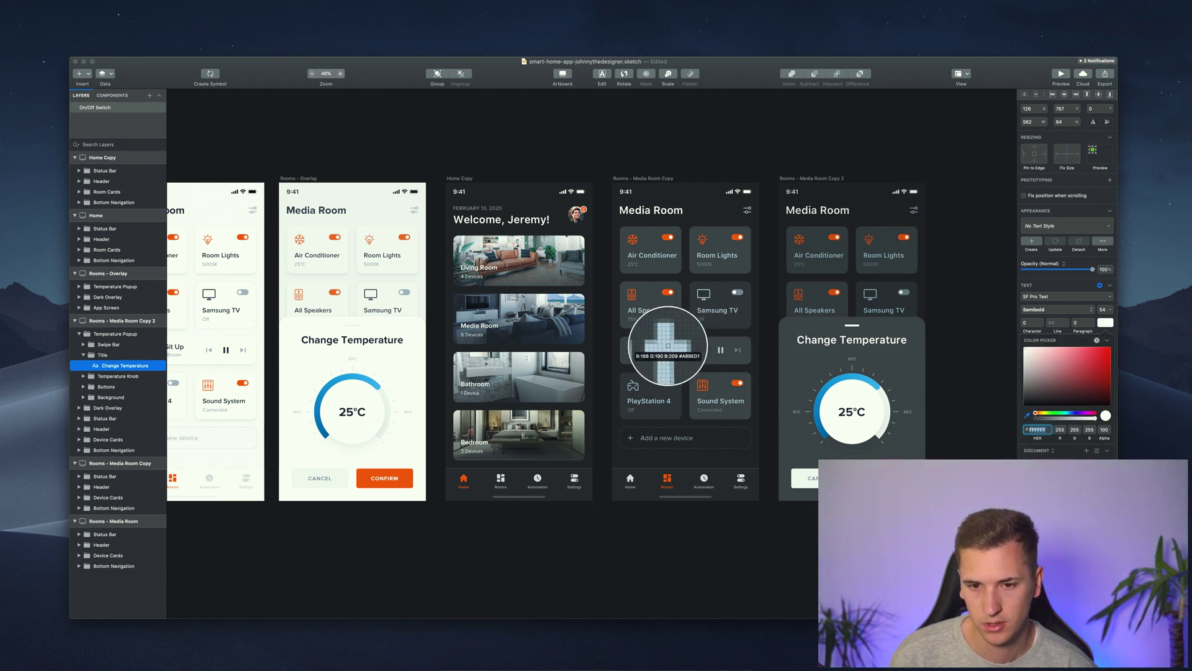
left_click(668, 347)
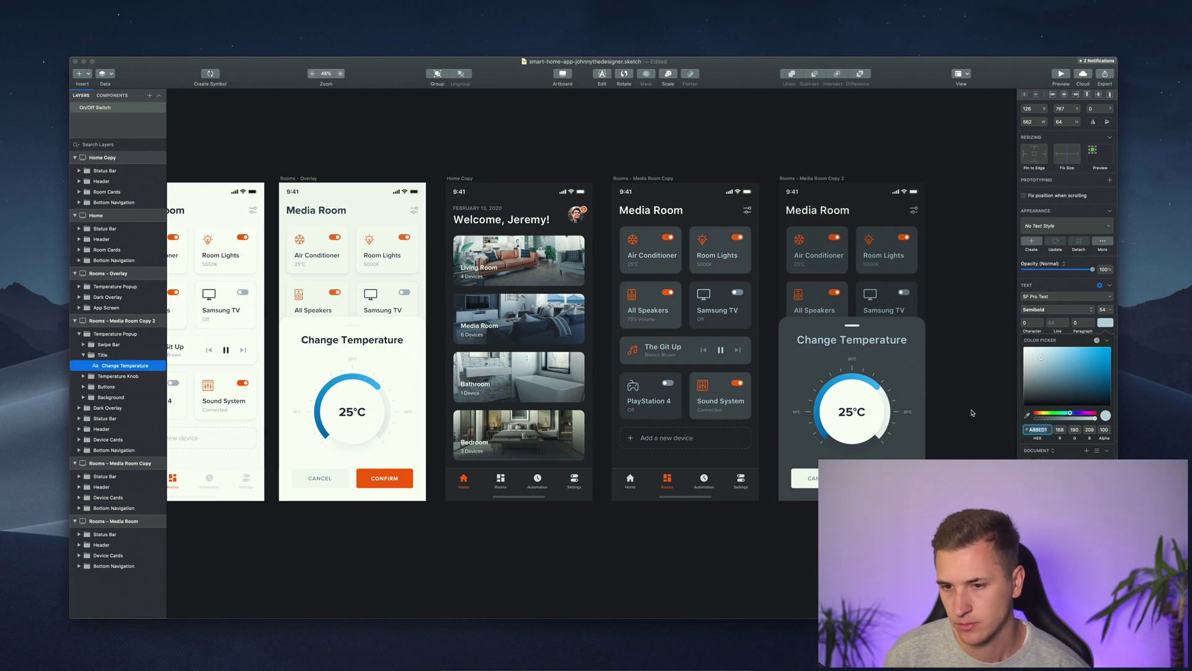
left_click_drag(1038, 357, 1035, 356)
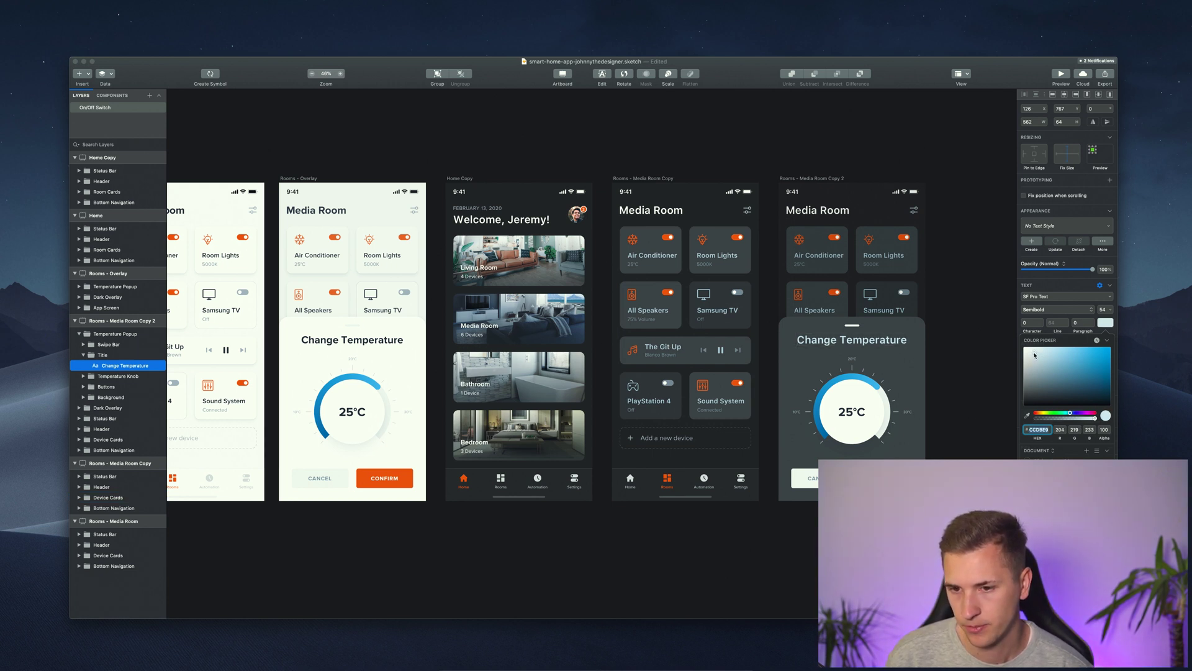
left_click(867, 393, "super")
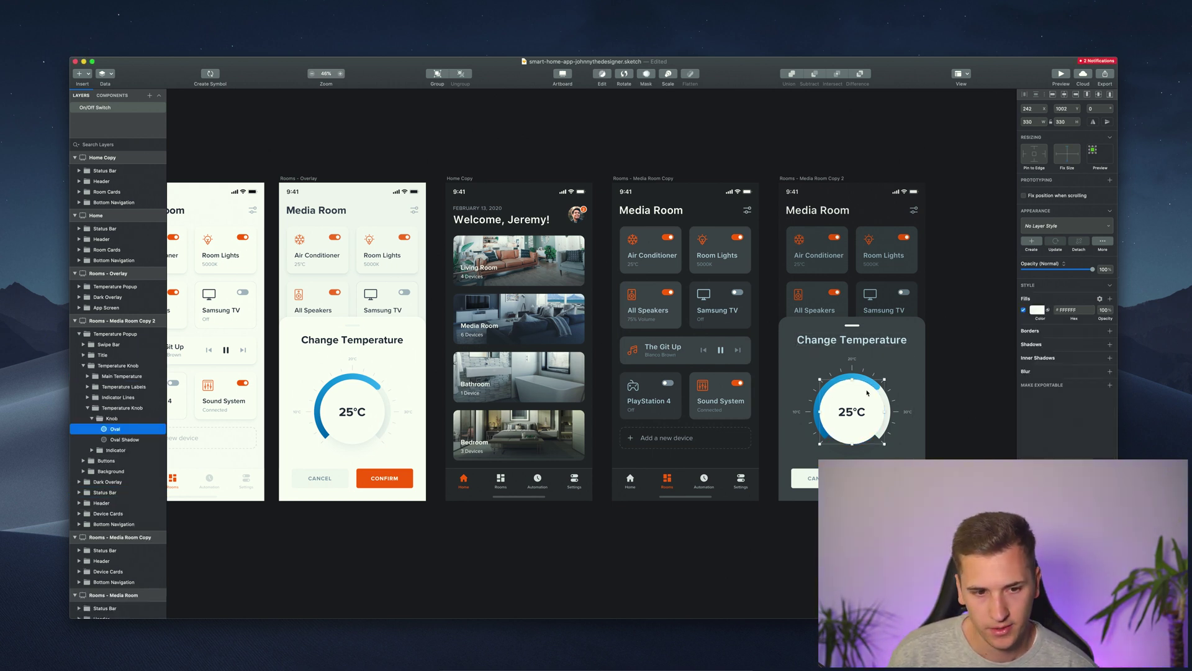
Fill the knob's centre Oval with a near-black grey of about 2D3032
left_click(1037, 310)
mouse_move(1032, 396)
left_mouse_down()
mouse_move(1023, 407)
mouse_move(1024, 374)
left_mouse_up()
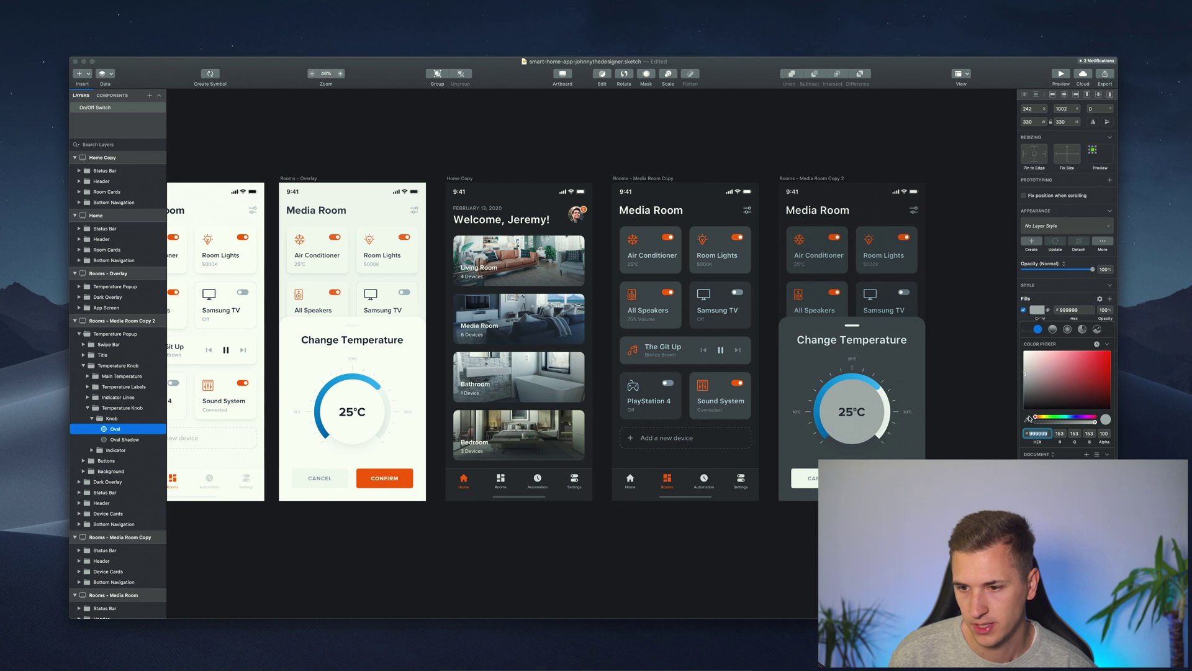
left_click(1029, 418)
left_click(866, 369)
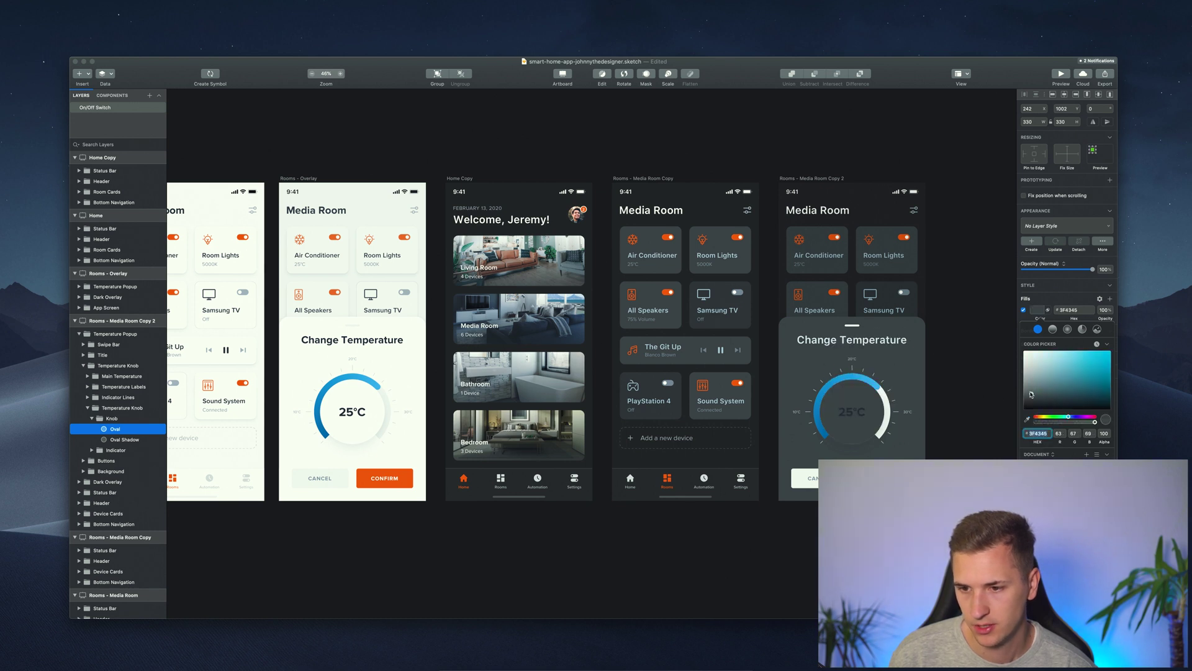
mouse_move(1031, 395)
left_mouse_down()
mouse_move(1033, 381)
mouse_move(1034, 399)
left_mouse_up()
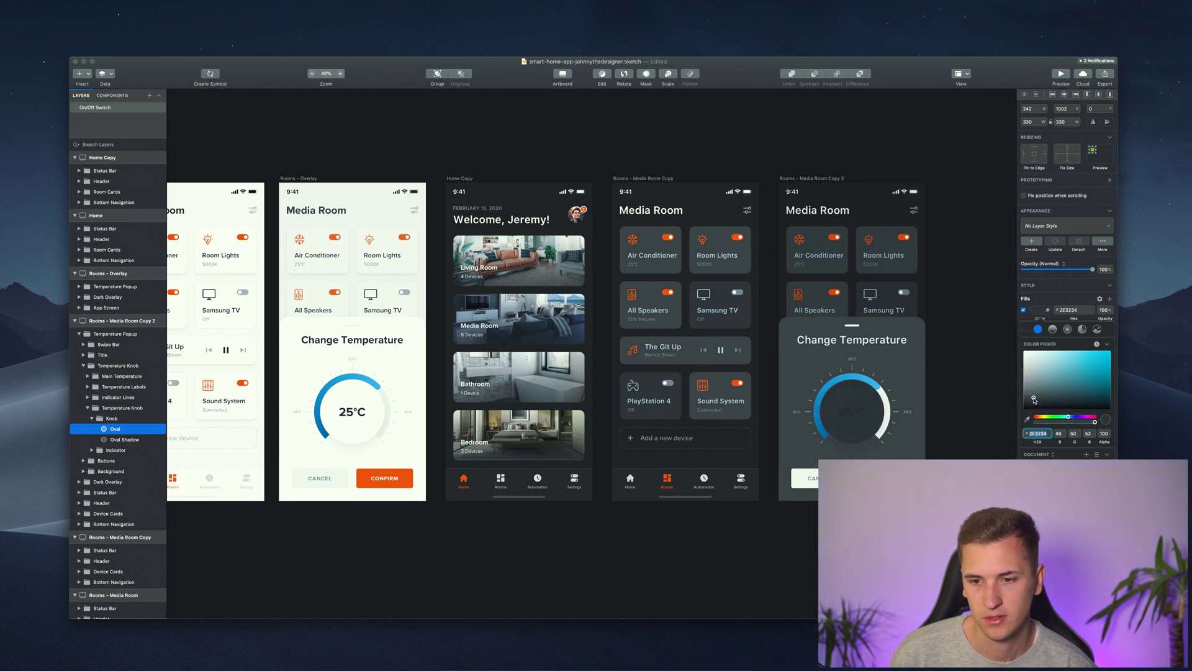
left_click(1034, 399)
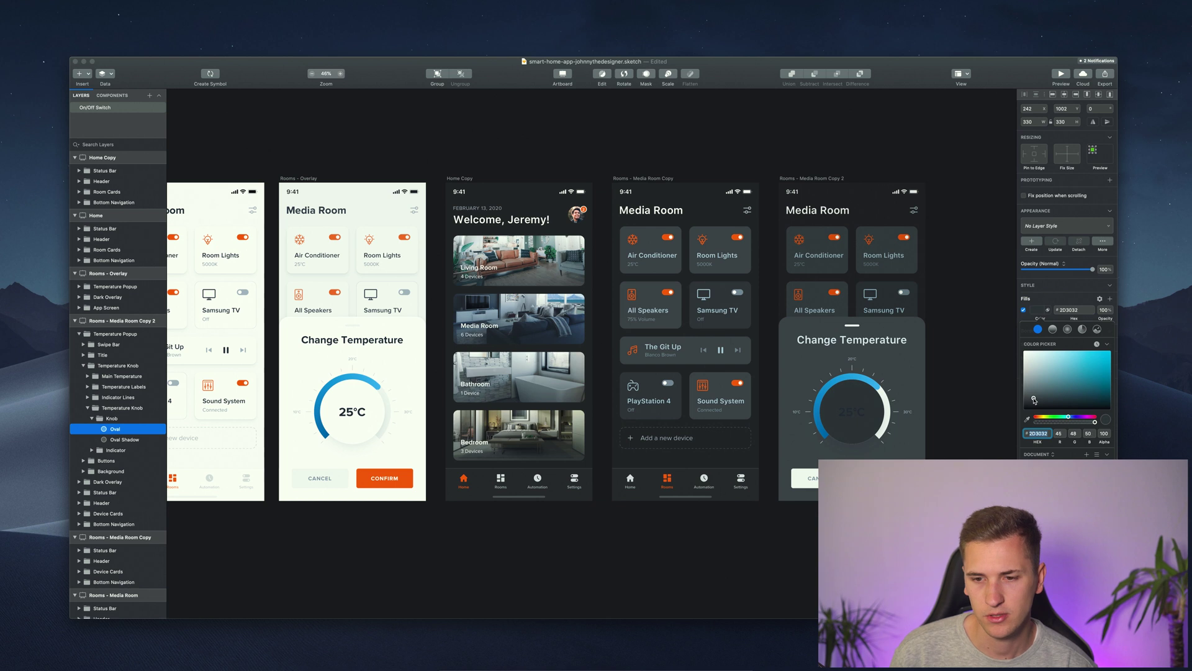
left_click(846, 421)
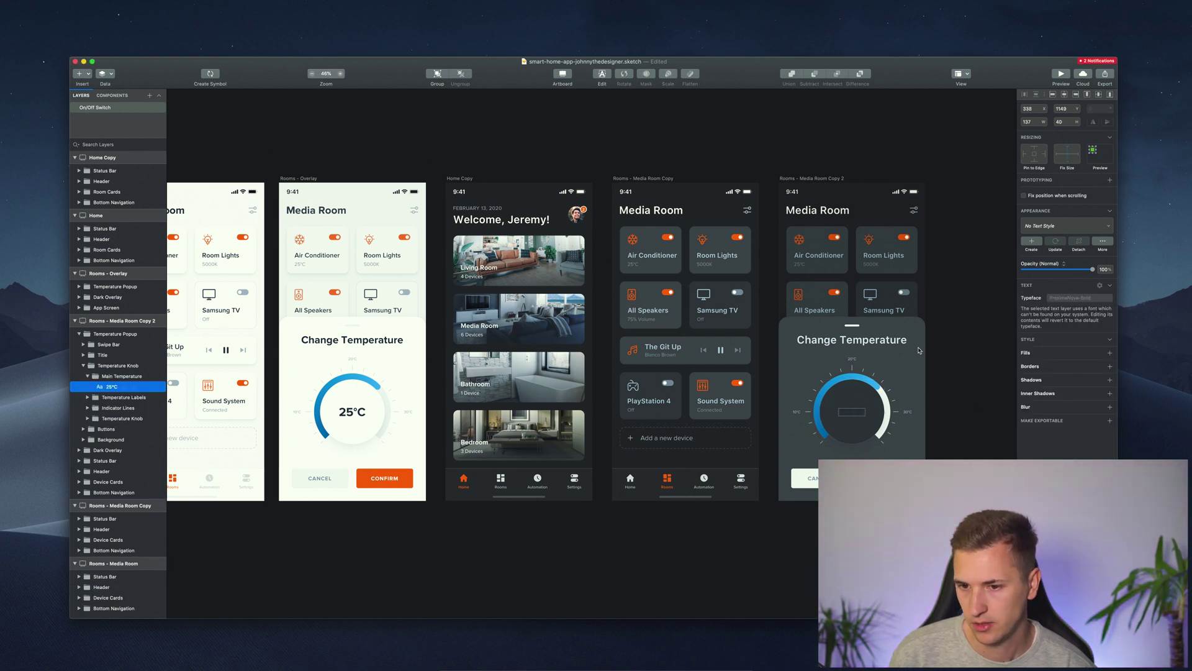
Centre the 25°C label vertically in the knob and colour it pale blue-grey #CFDDEA
key("Return")
key("Escape")
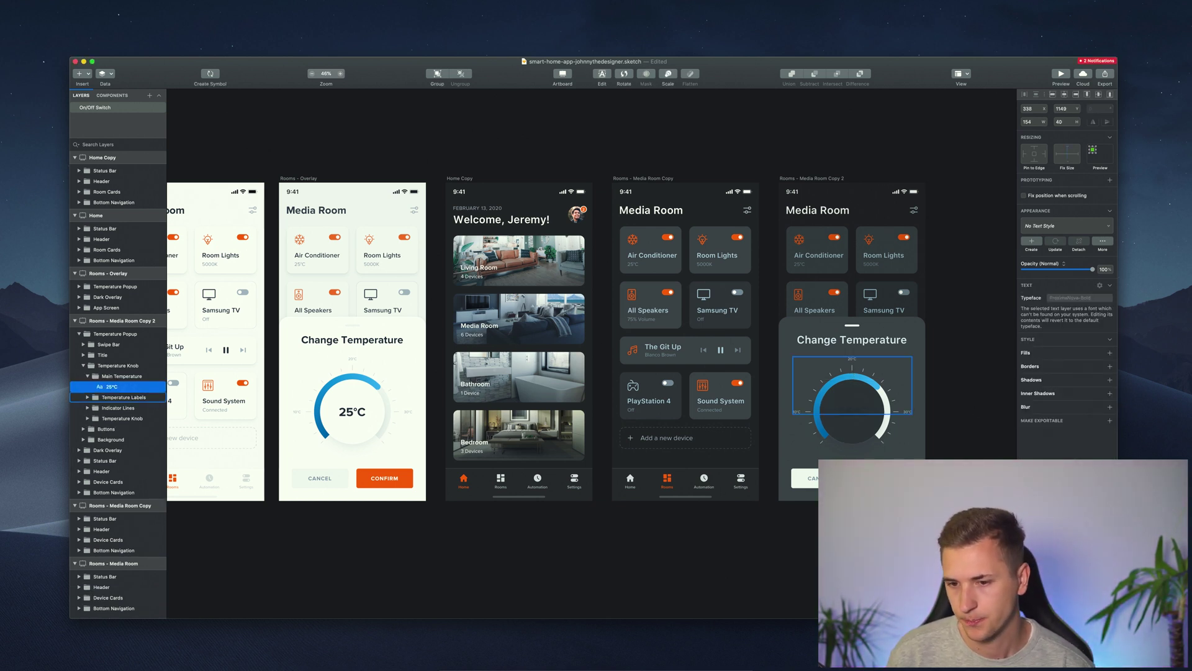
left_click(861, 418)
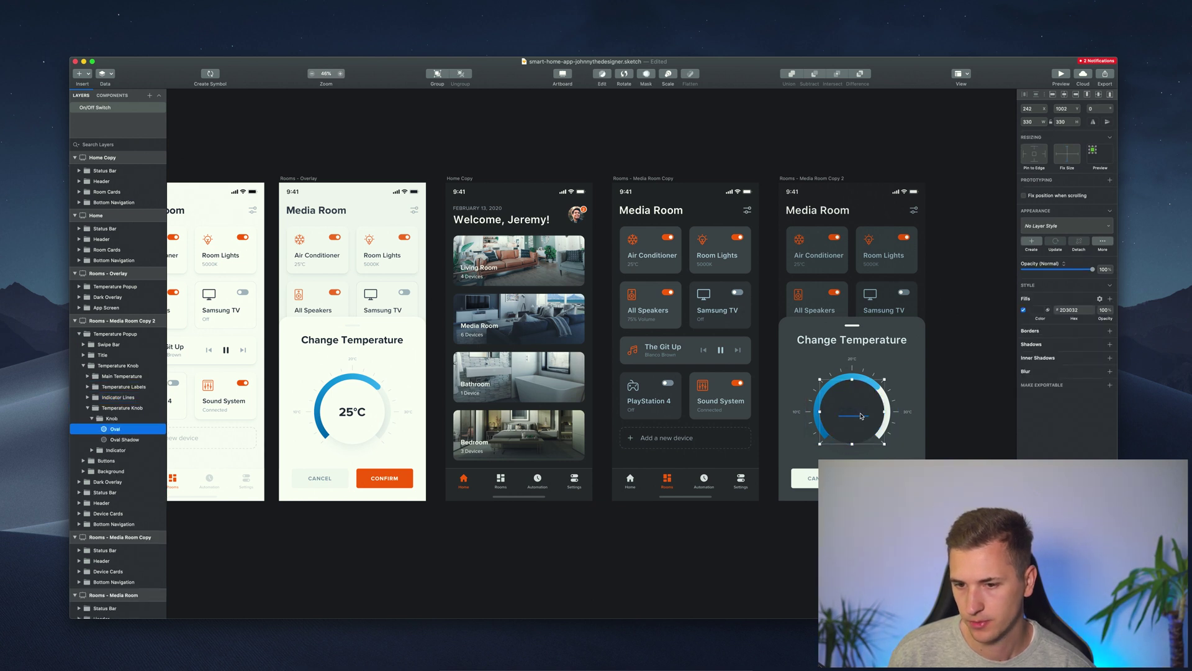
left_click(860, 416)
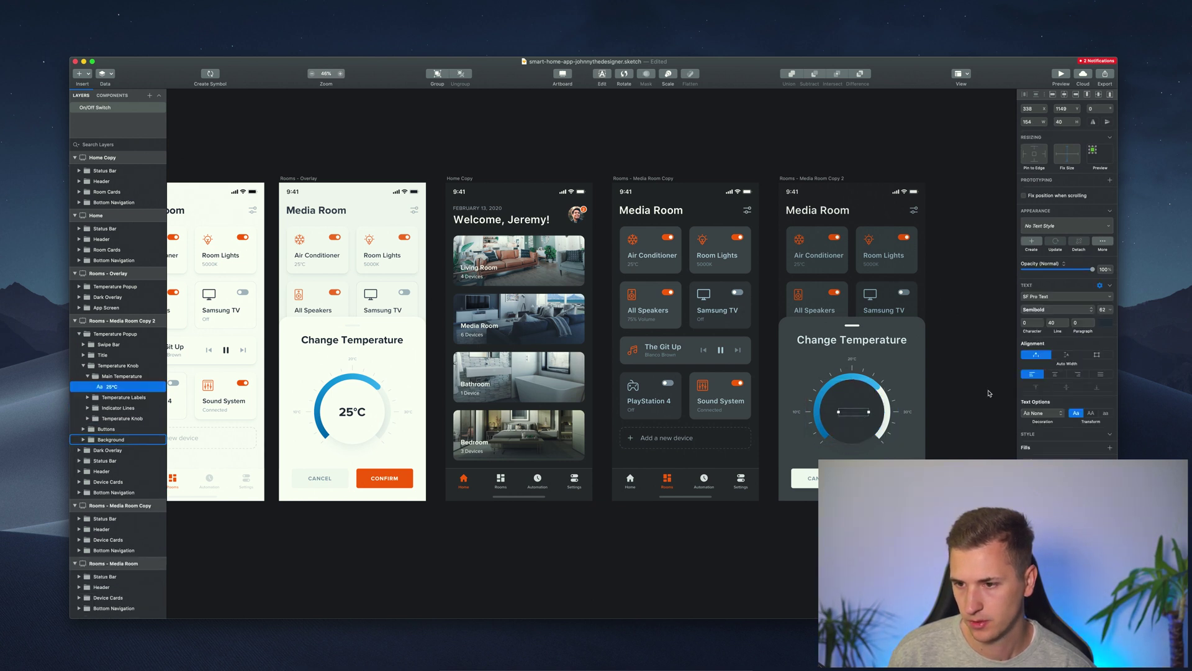
left_click(1056, 374)
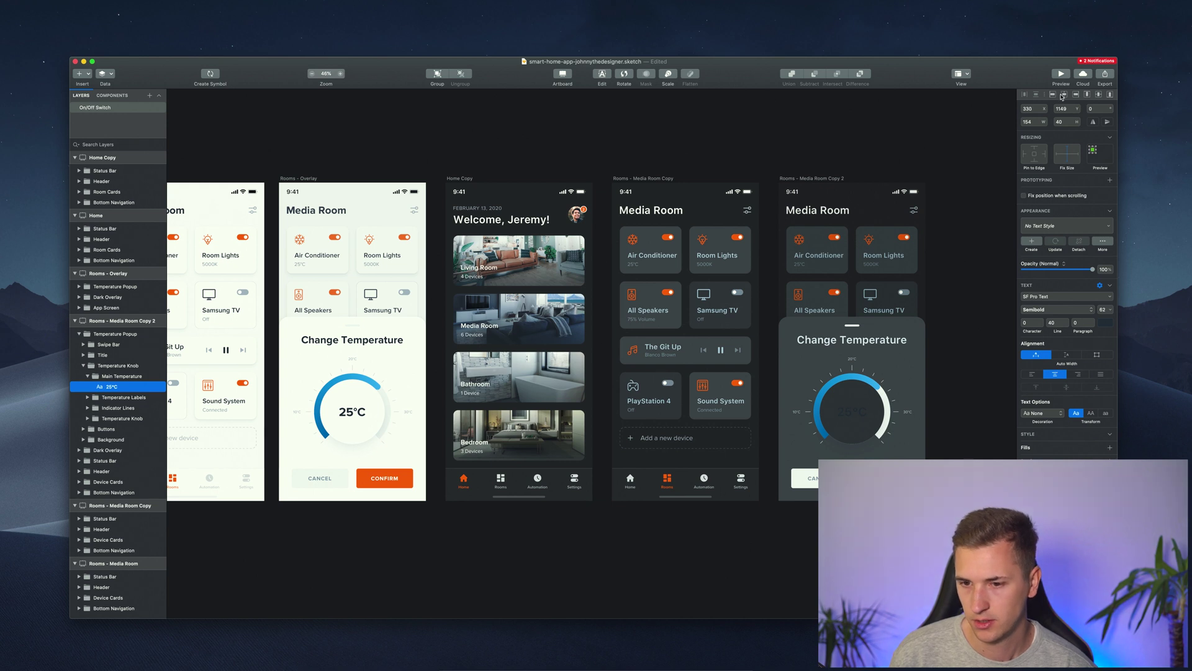
left_click(1062, 96)
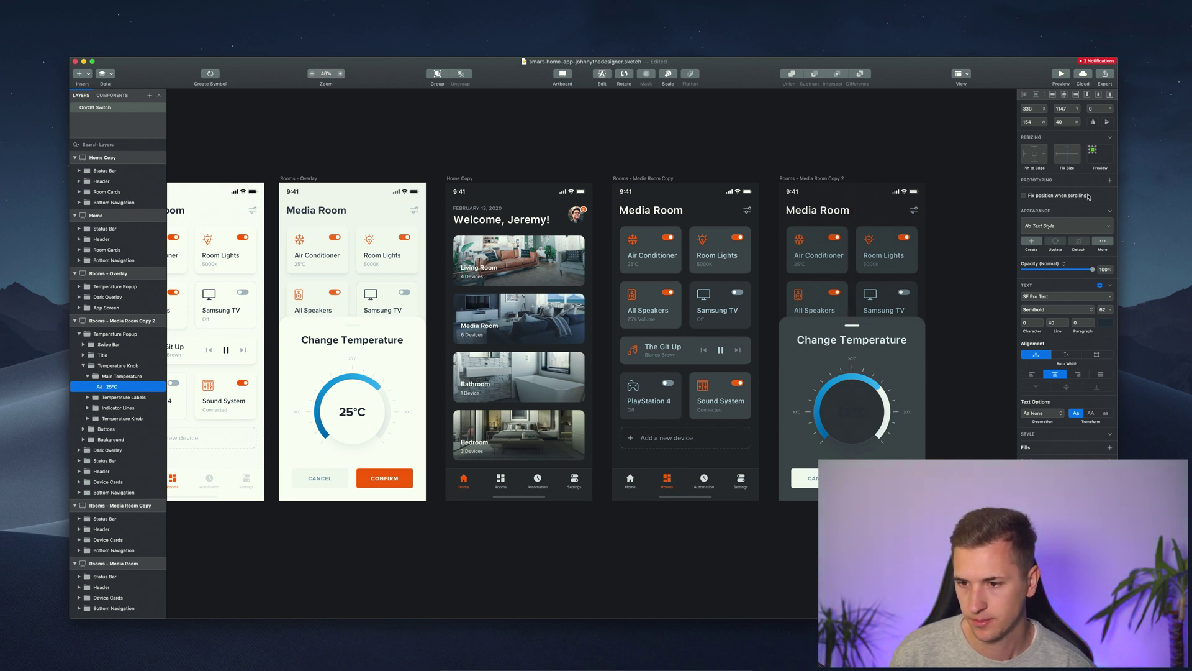
left_click(1106, 322)
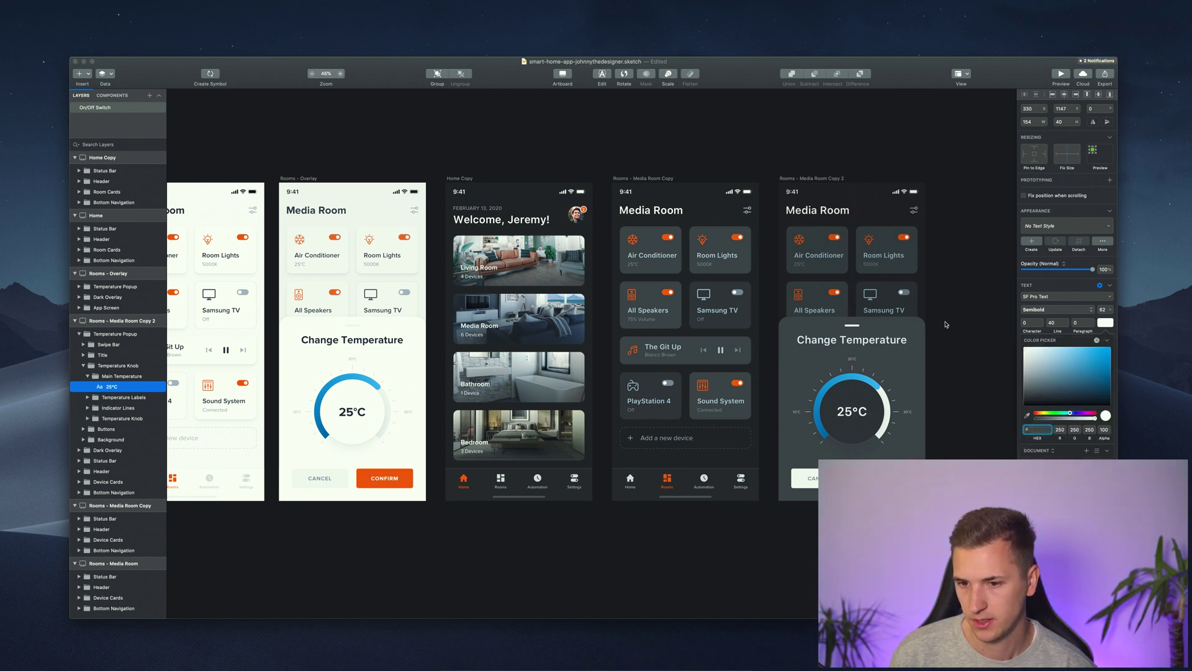
left_click(1027, 416)
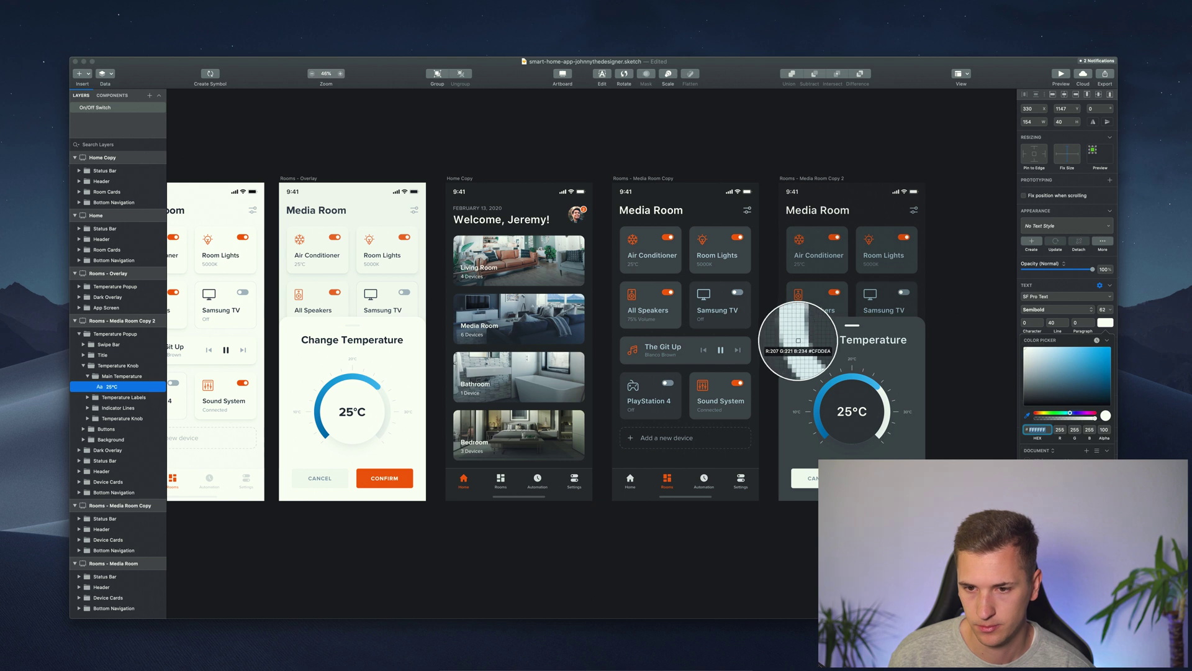
left_click(798, 339)
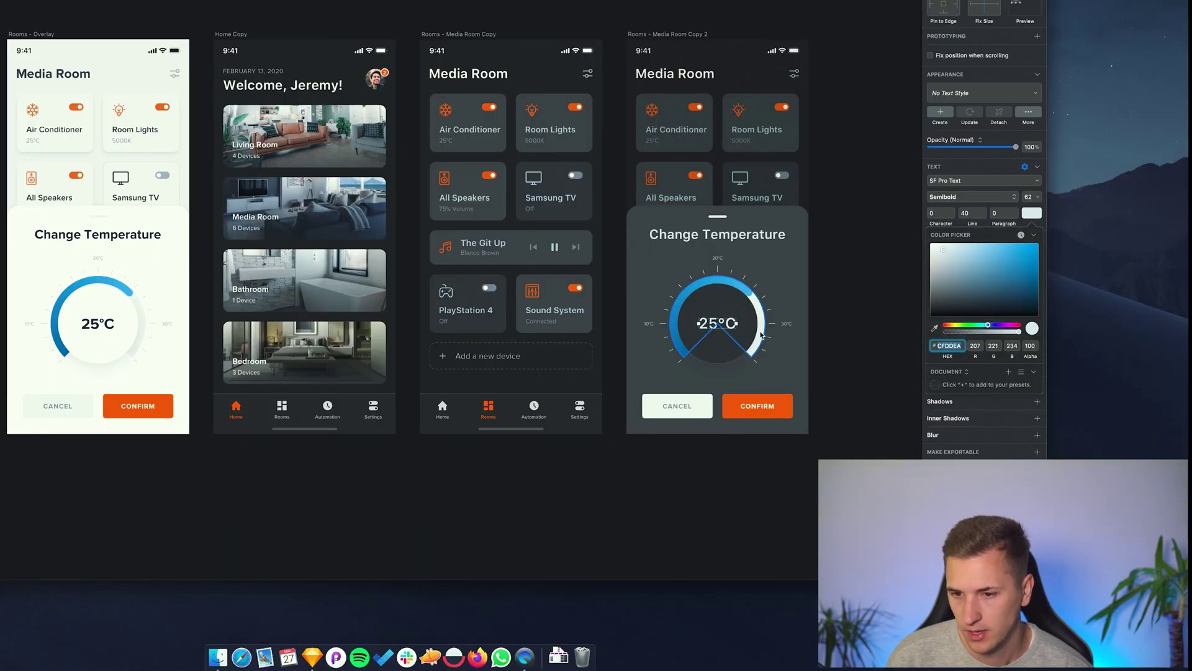
Give the temperature dial's face a dark fill sampled from the dark background
left_click(761, 336)
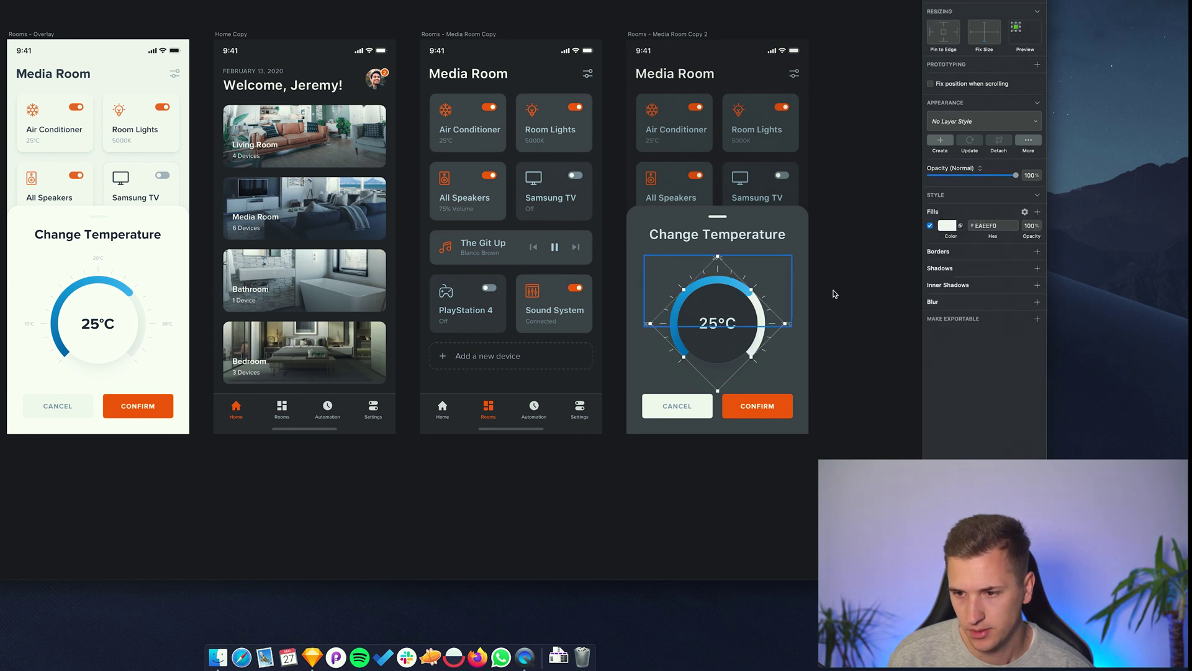
left_click(945, 227)
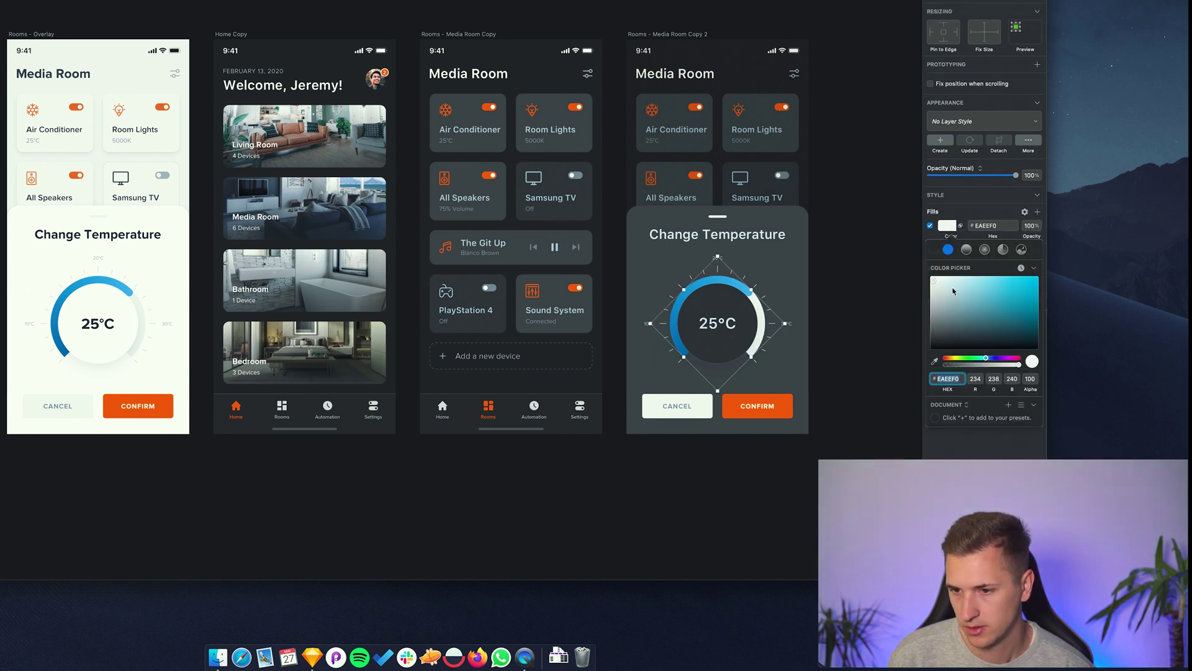
left_click(935, 361)
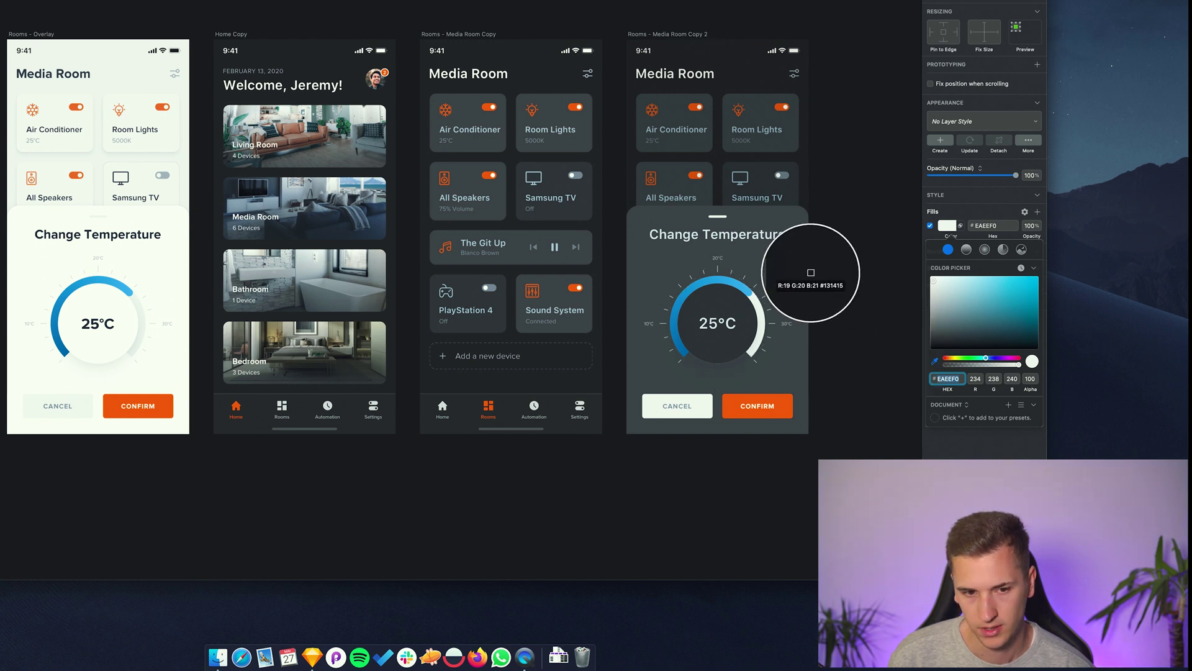
left_click(814, 276)
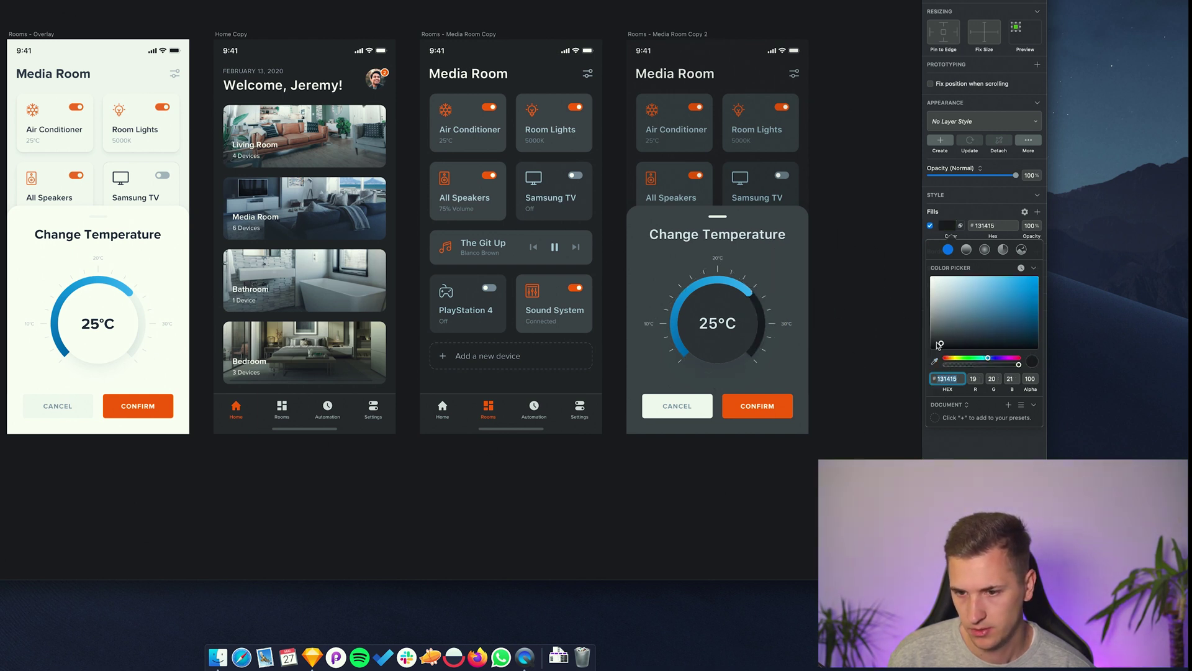
left_click_drag(940, 343, 940, 322)
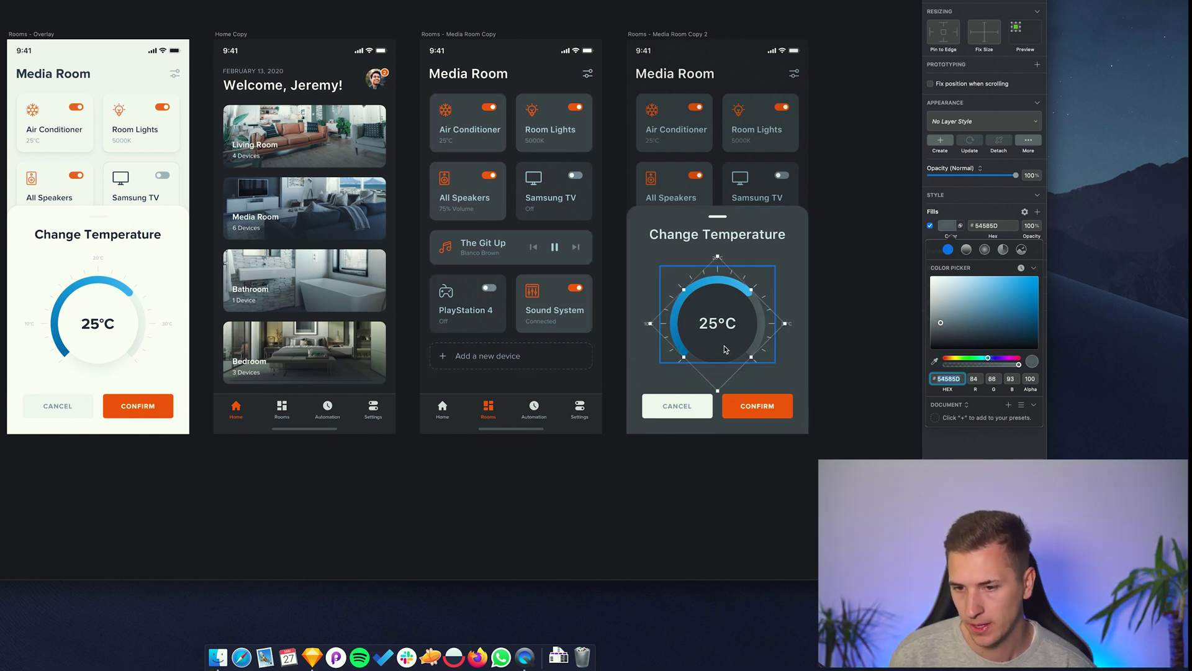
Fill the CANCEL button with the dial's dark grey #2D3032
left_click(715, 348)
left_click(705, 403)
left_click_drag(936, 290, 934, 293)
left_click(935, 361)
left_click(718, 346)
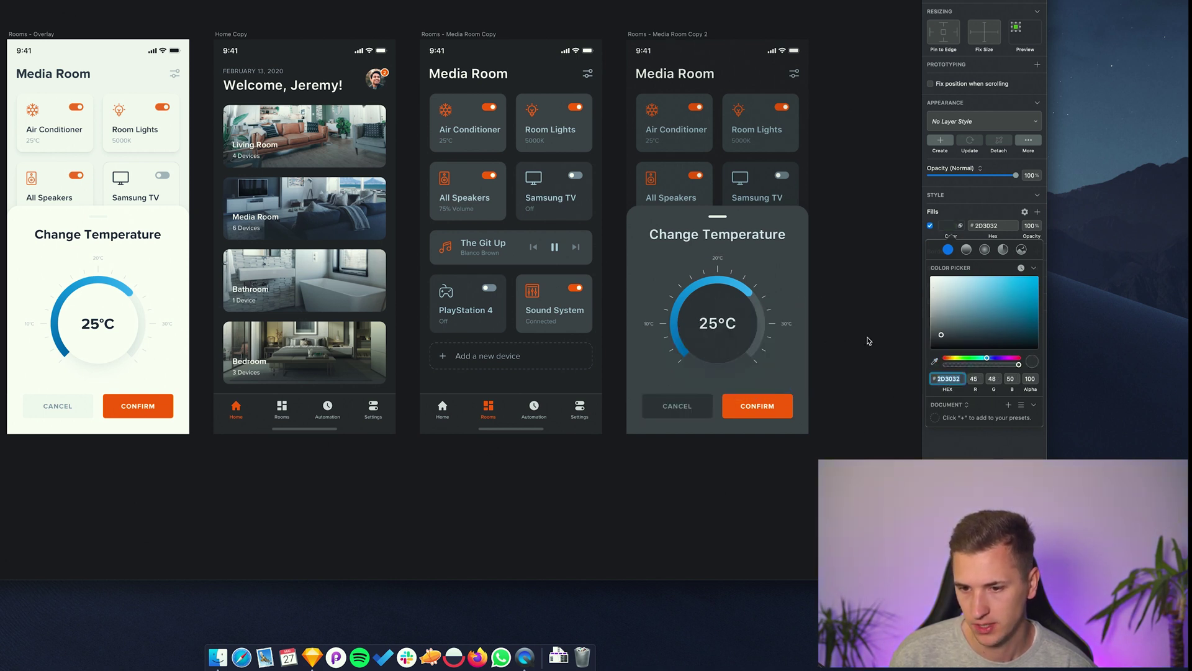
left_click(703, 415)
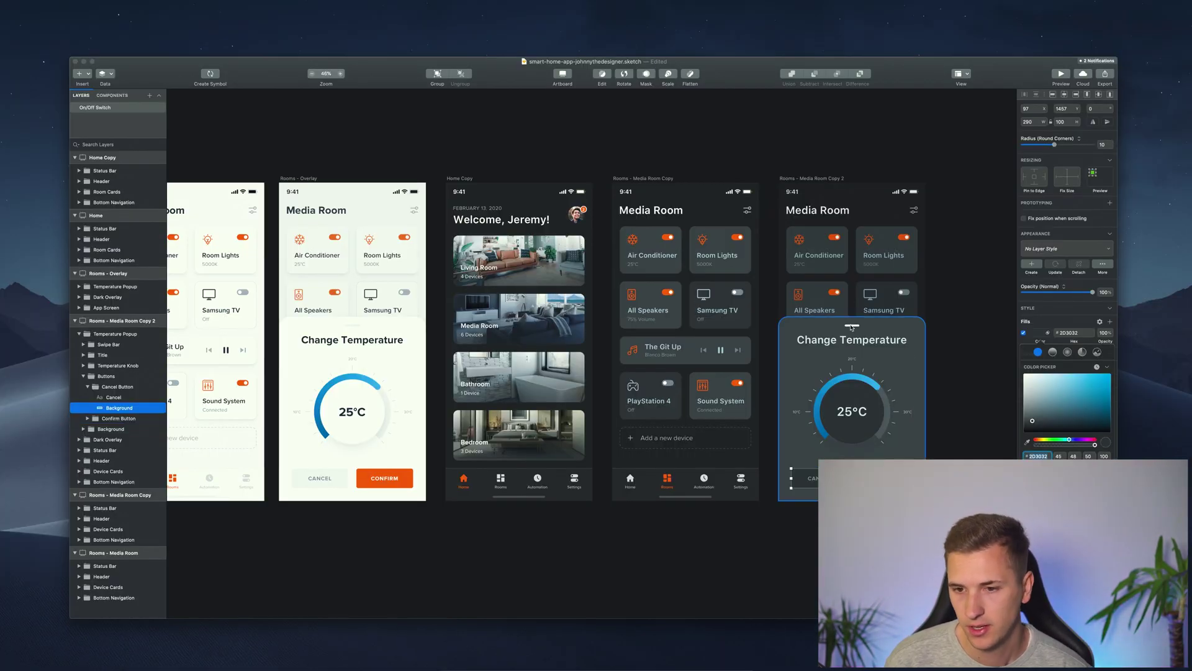
Fill the popup's Swipe Bar with the dial's dark grey 2D3032
left_click(851, 325)
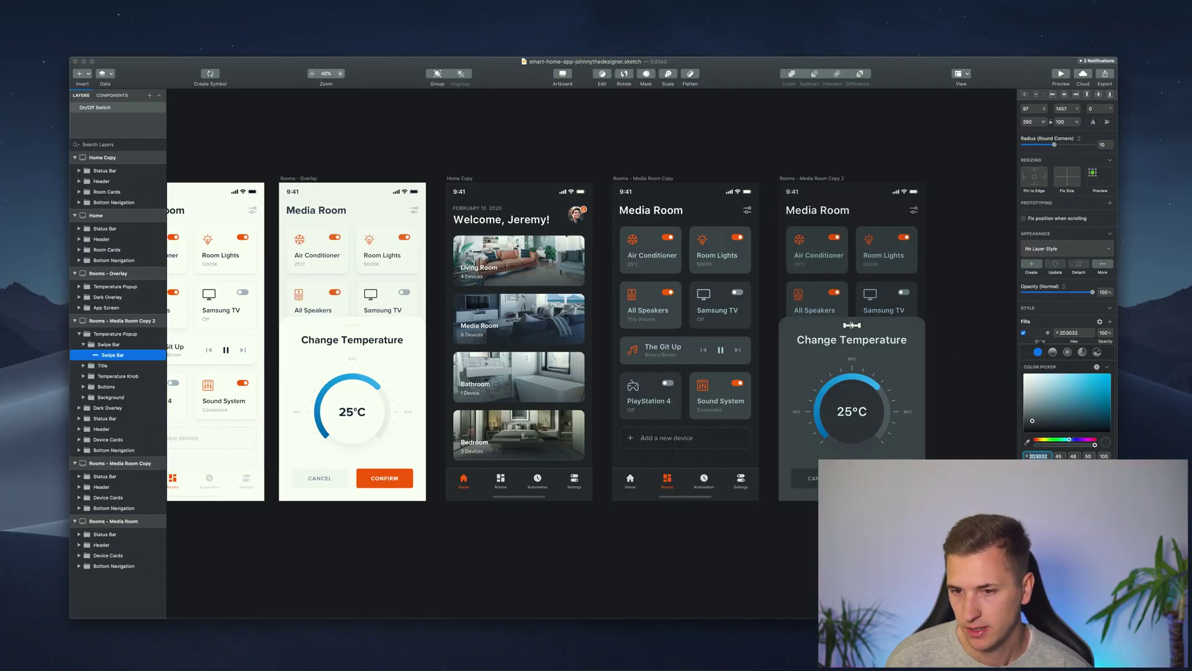
left_click(1025, 441)
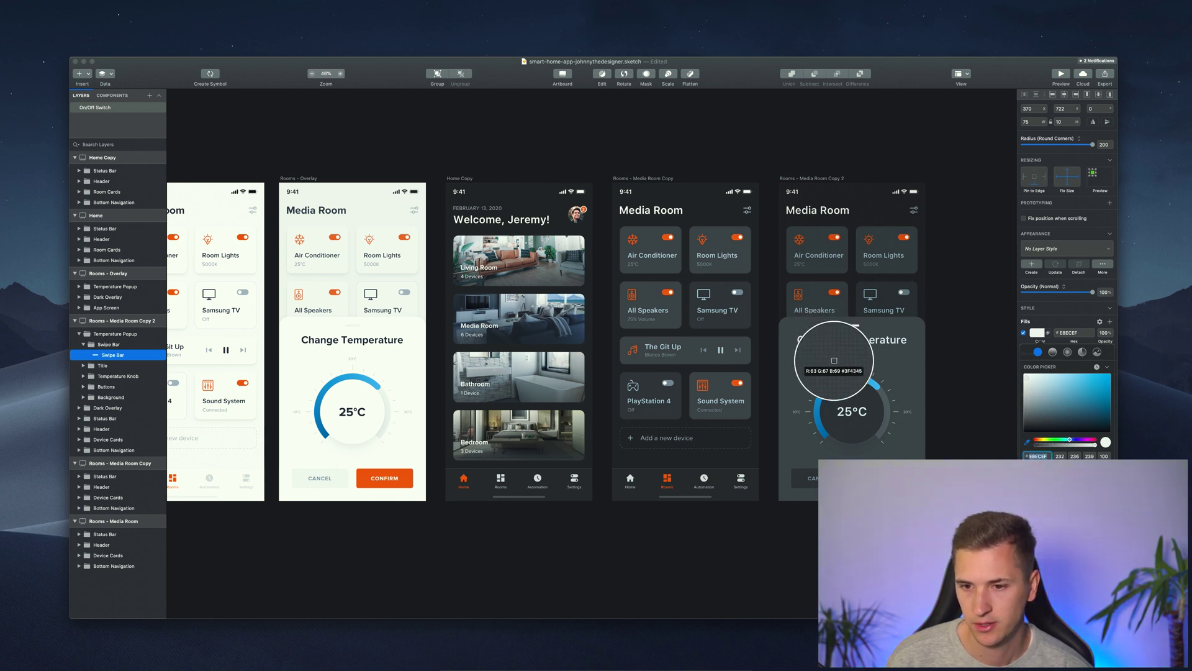
left_click(858, 388)
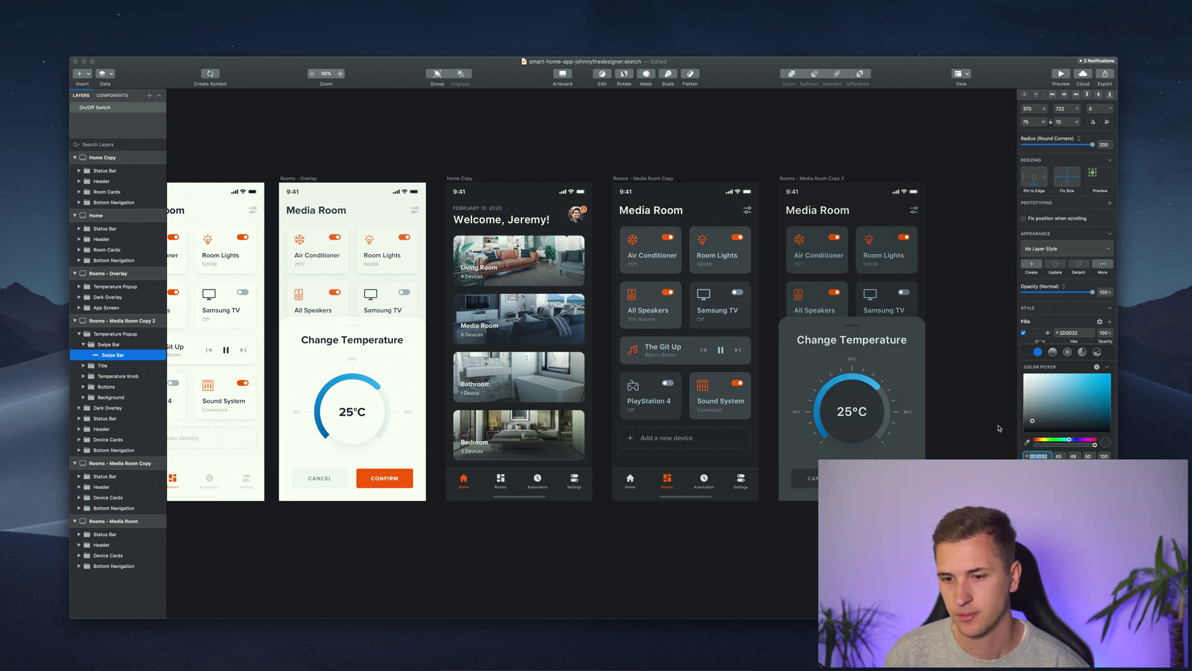
key("Escape")
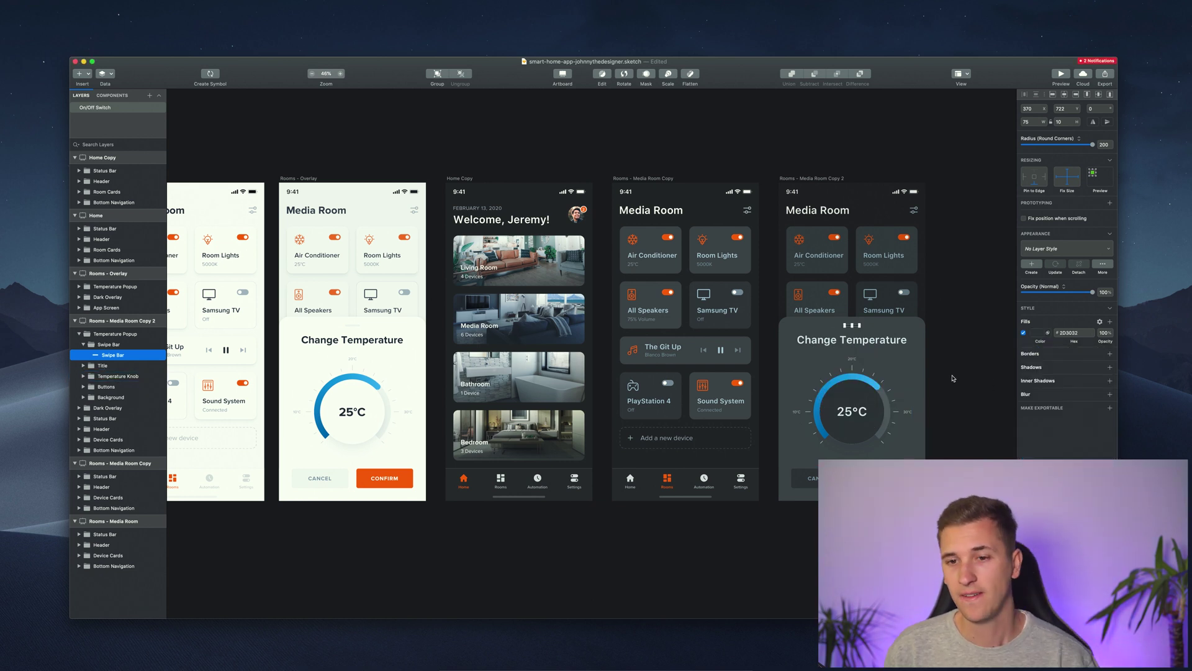
left_click(954, 378)
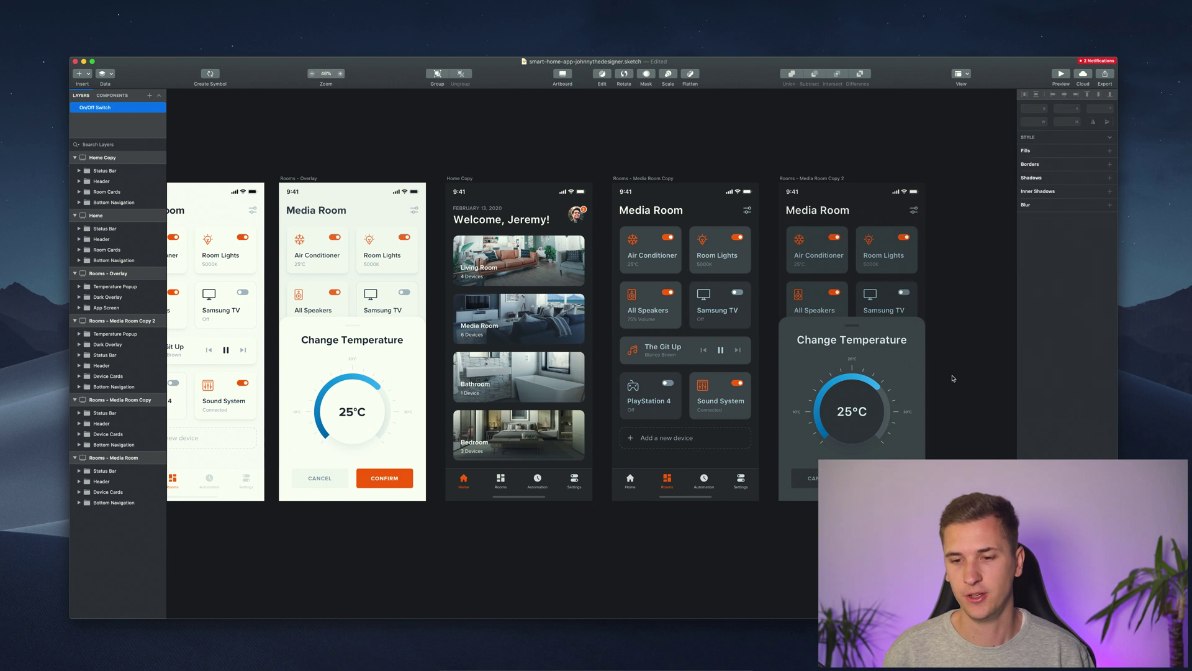
Try other greys on the knob's centre Oval, then undo back to its original dark fill
left_click(862, 437, "super")
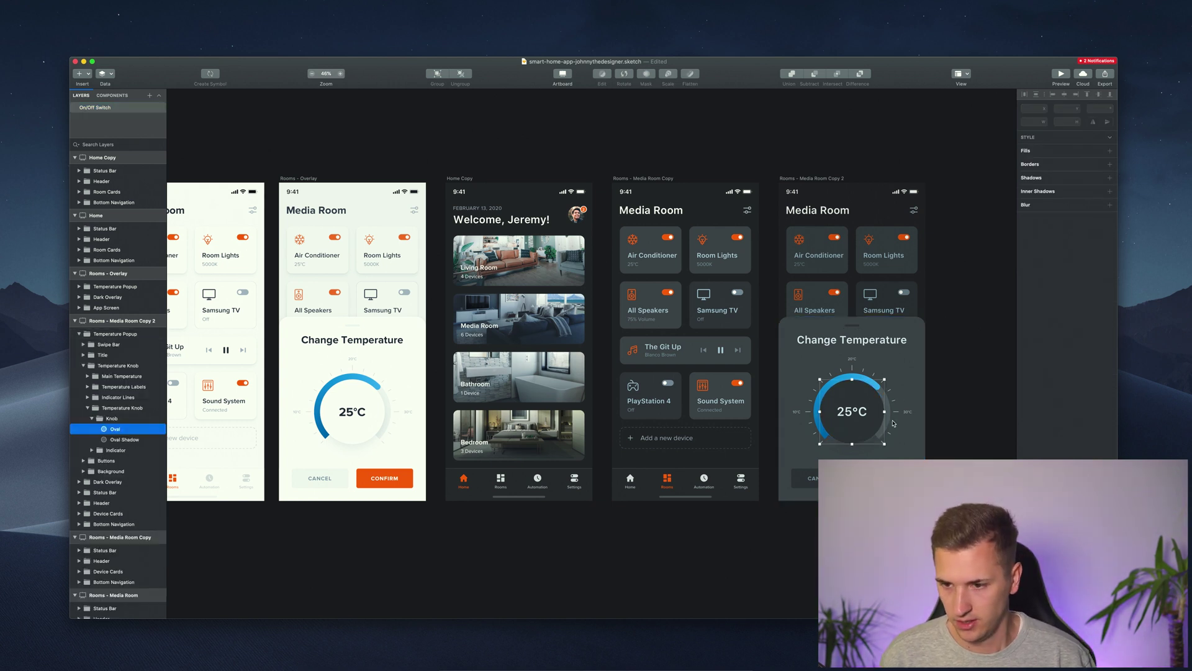
left_click(1038, 311)
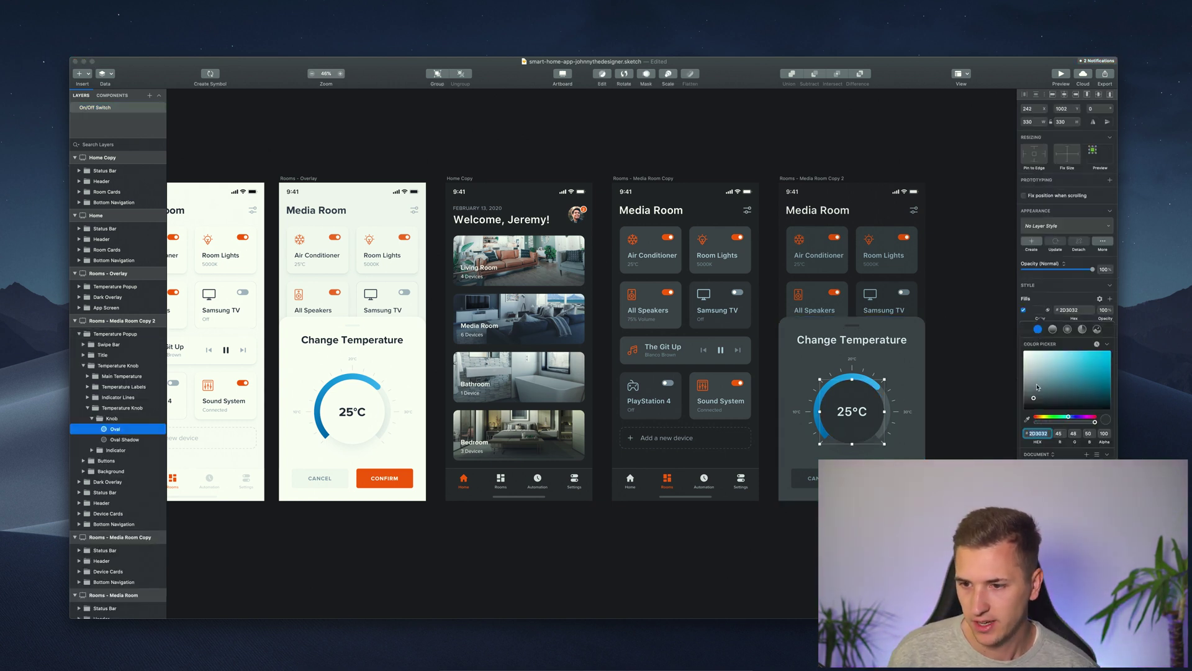
left_click_drag(1035, 399, 1033, 365)
key("super+z")
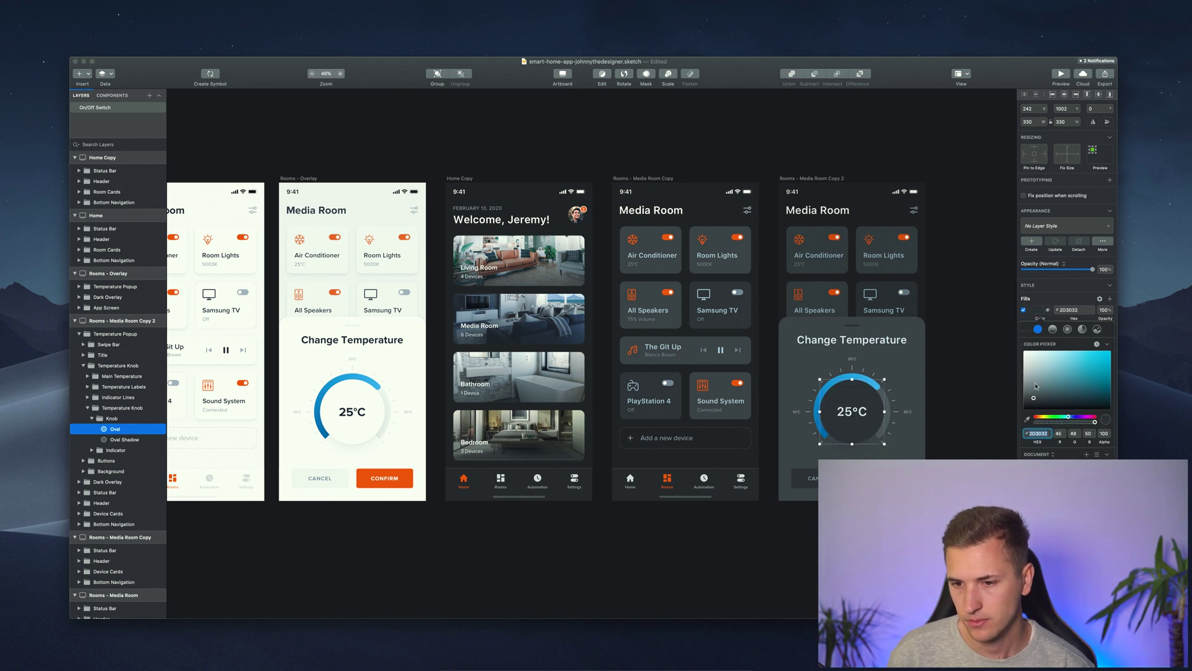
left_click_drag(1034, 398, 1036, 402)
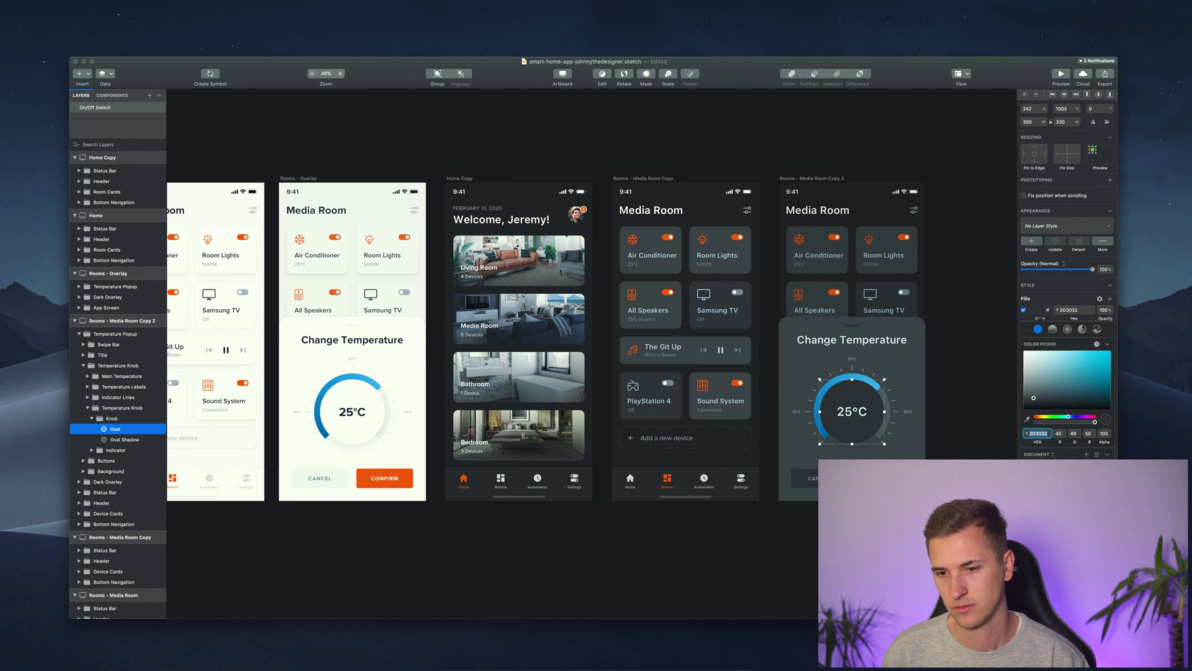
key("super+z")
key("super+z")
key("super+z")
View all six light and dark artboards in presentation mode (Cmd+.), then save the file
left_click(948, 352)
scroll(953, 353, "left", 2)
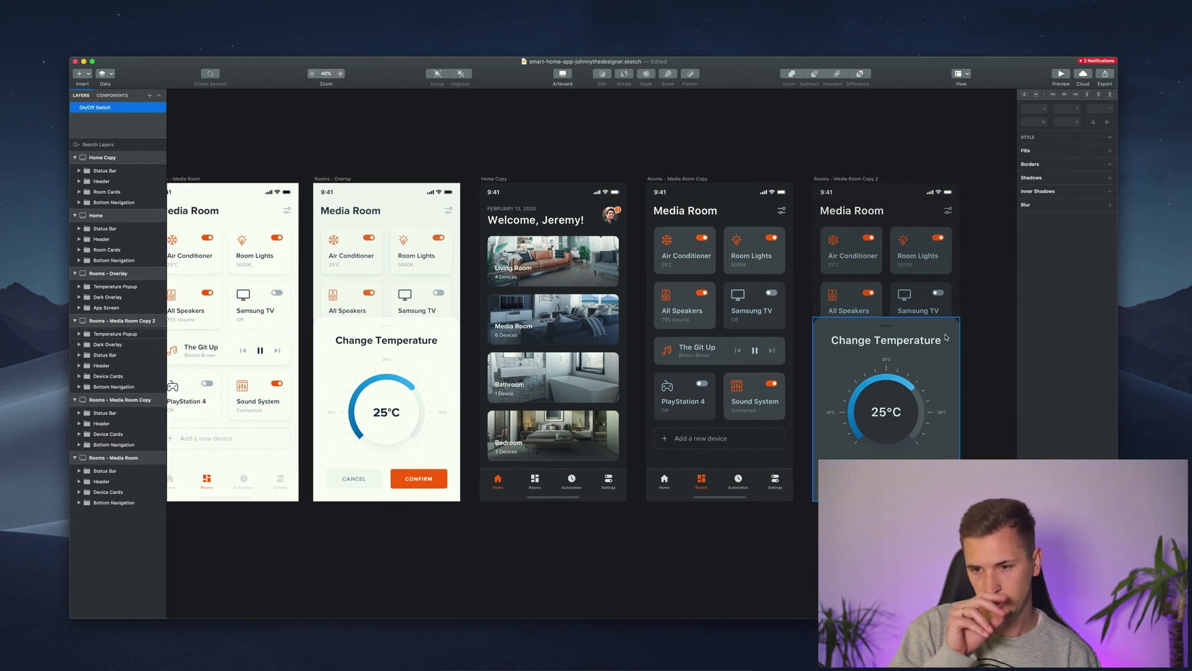
scroll(980, 355, "left", 1)
scroll(980, 356, "left", 2)
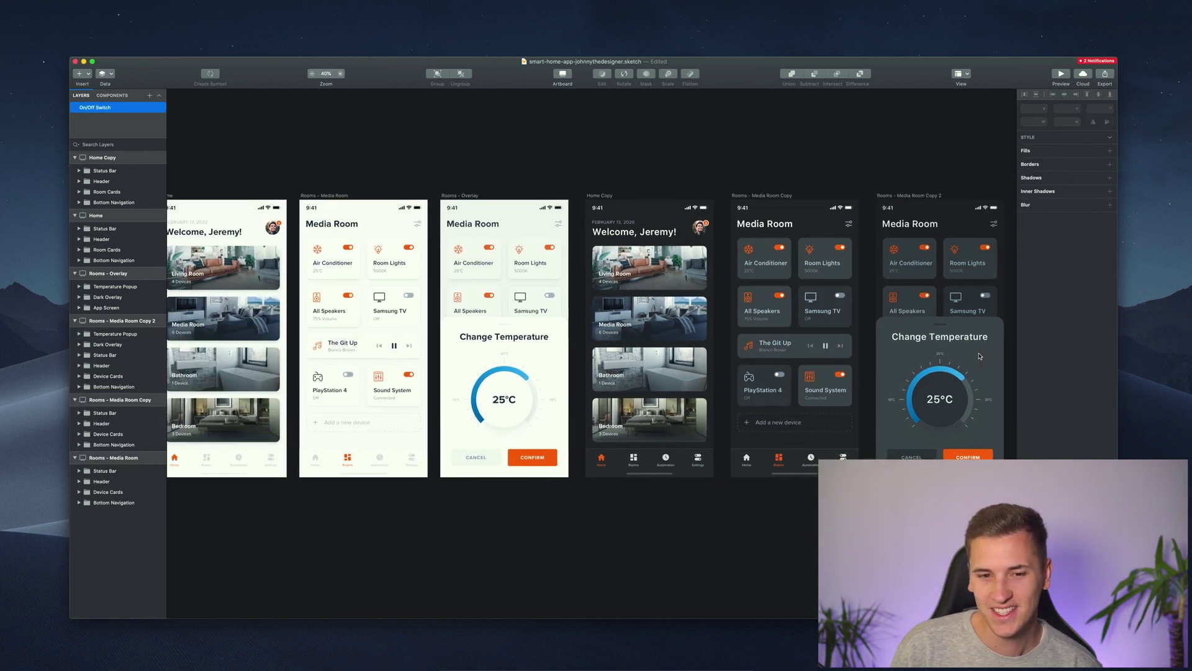
scroll(869, 311, "down", 3)
scroll(826, 277, "right", 1)
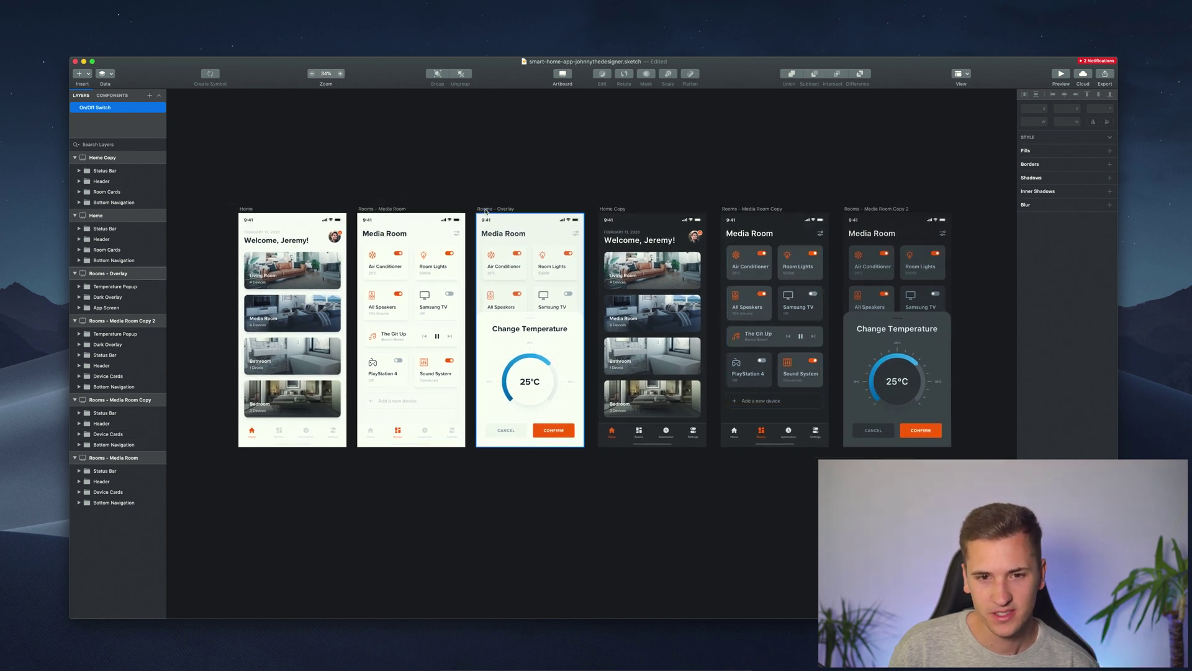
scroll(505, 175, "up", 1)
scroll(504, 175, "right", 1)
key("super+period")
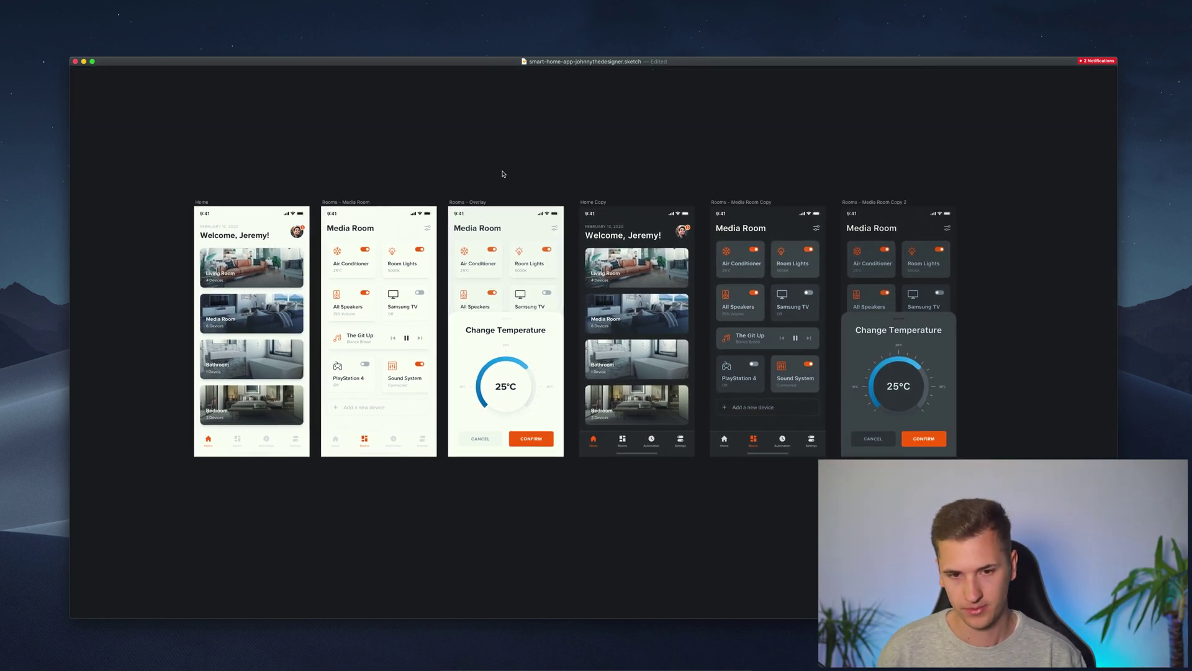
scroll(536, 136, "up", 2)
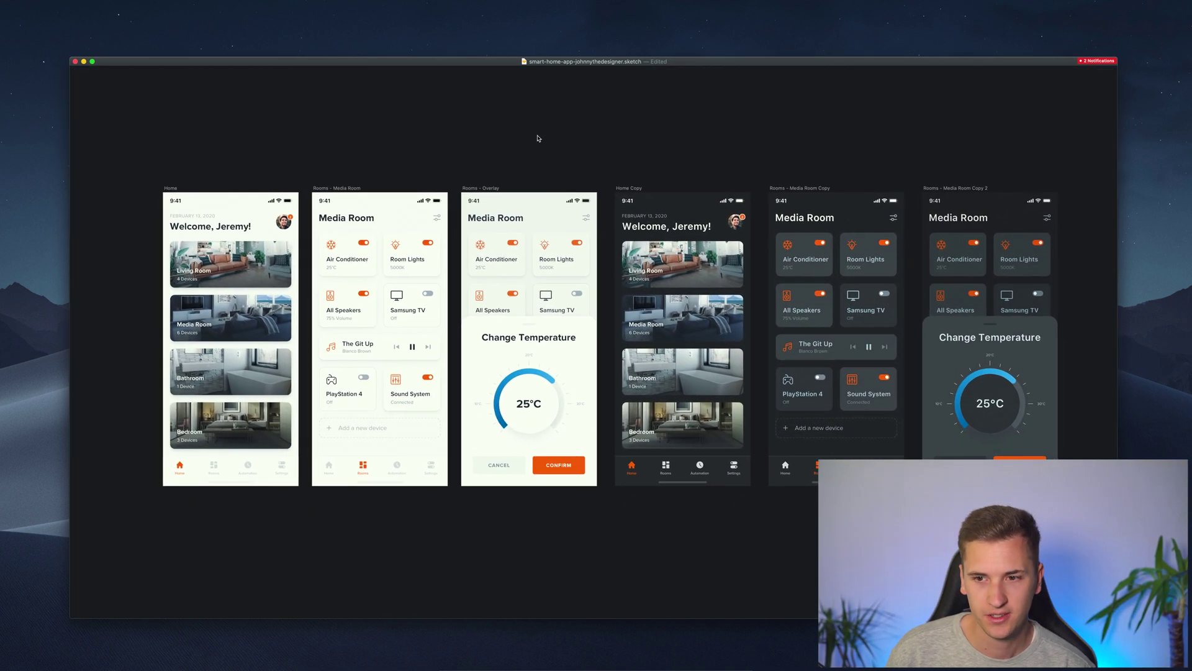
scroll(536, 134, "right", 1)
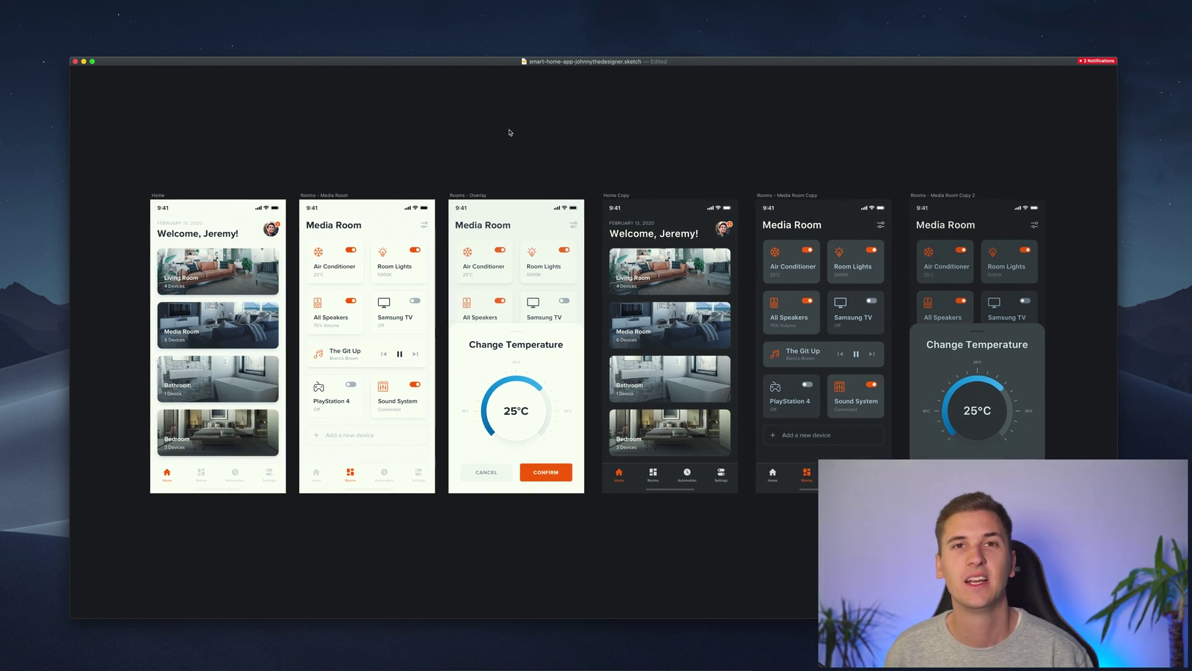
key("super+s")
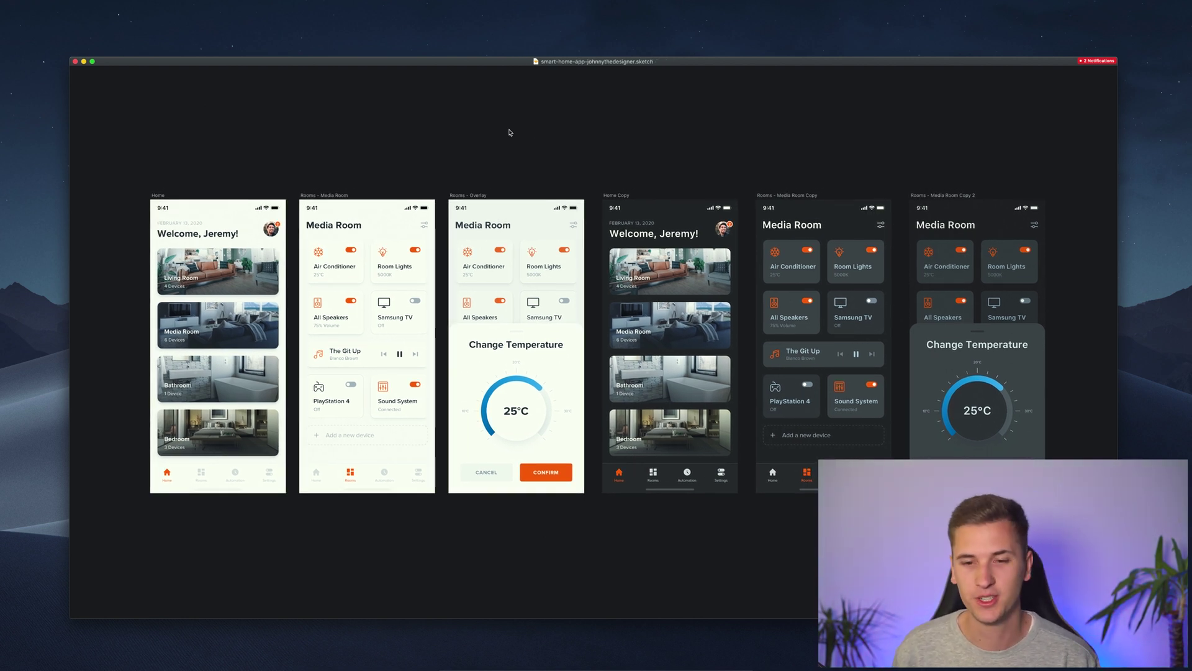